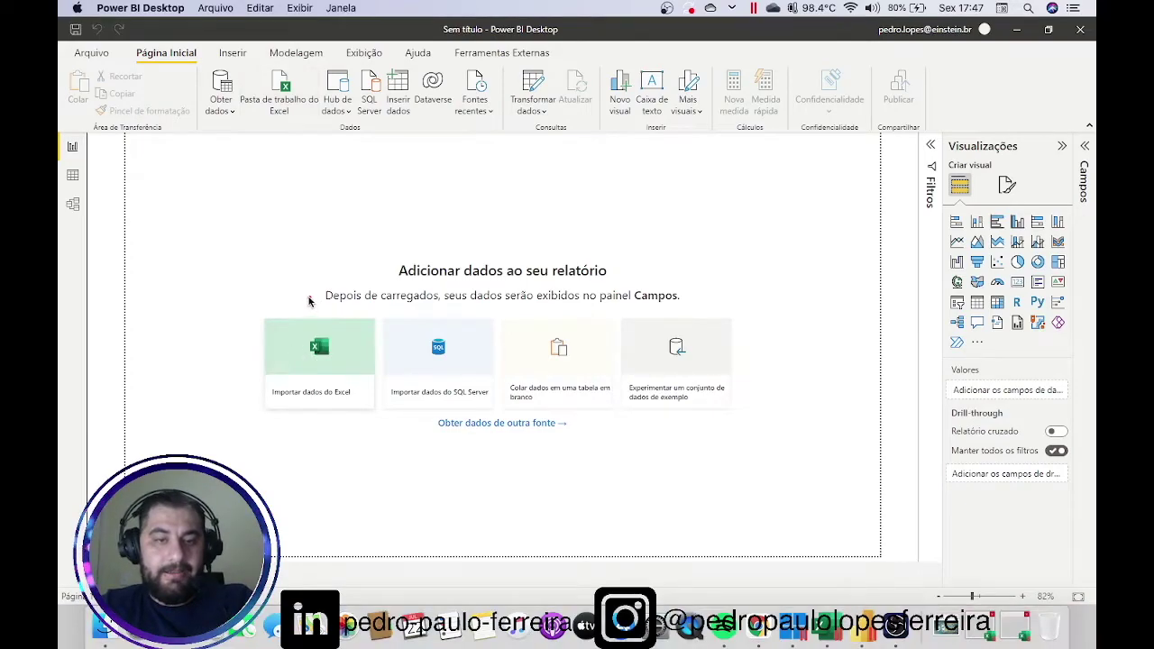
- Open the Base Aula Power Query workbook through Obter dados > Pasta de trabalho do Excel
{"action": "left_click_drag", "start_coordinate": [311, 296], "coordinate": [377, 314]}
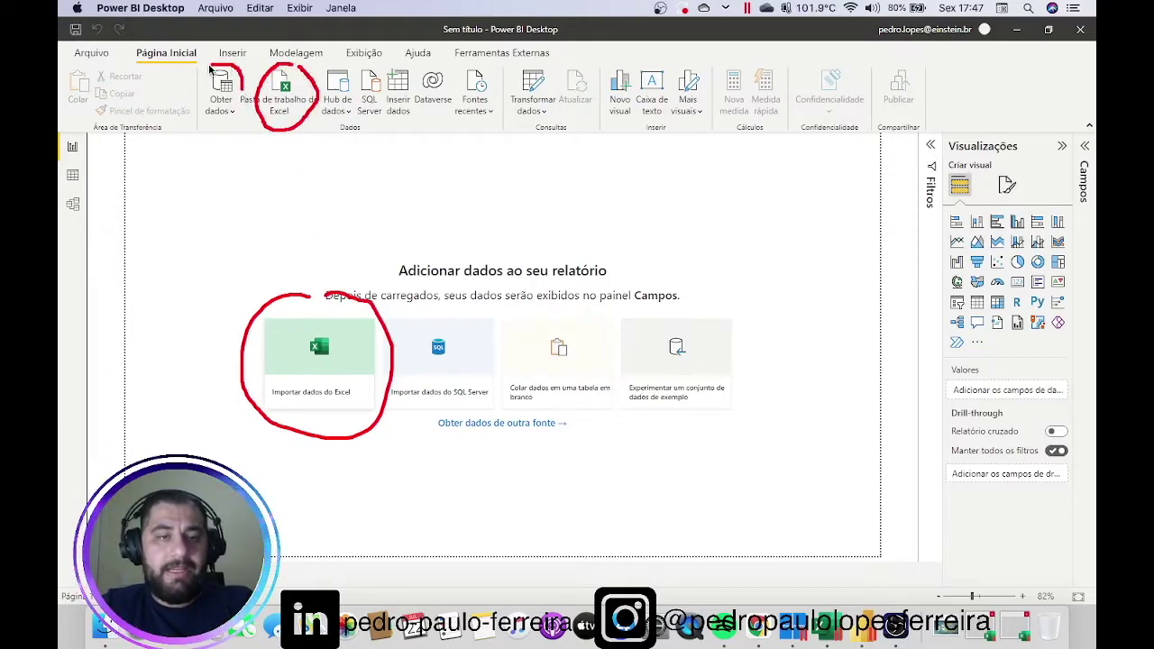
{"action": "key", "text": "Escape"}
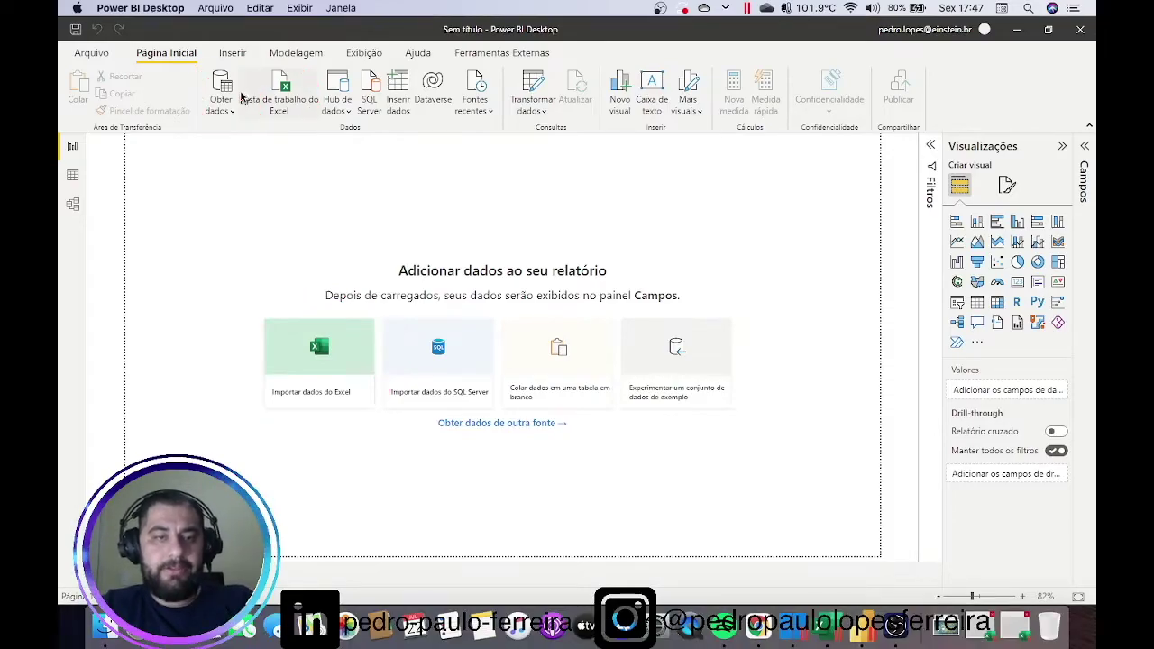
{"action": "left_click", "coordinate": [233, 112]}
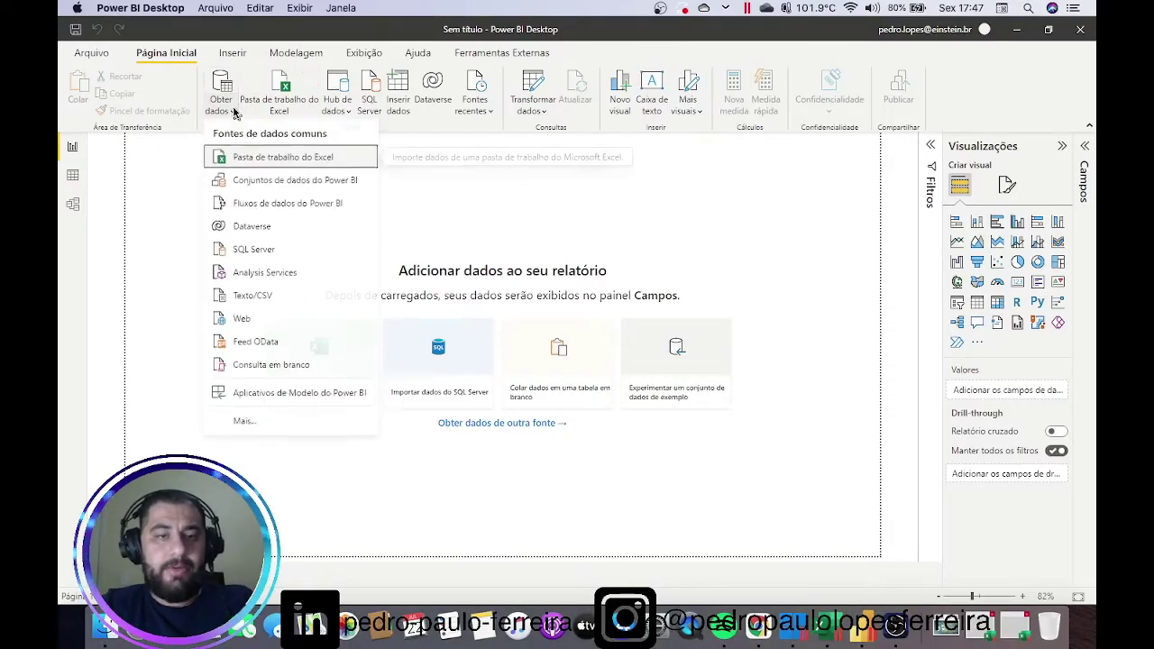
{"action": "left_click", "coordinate": [274, 162]}
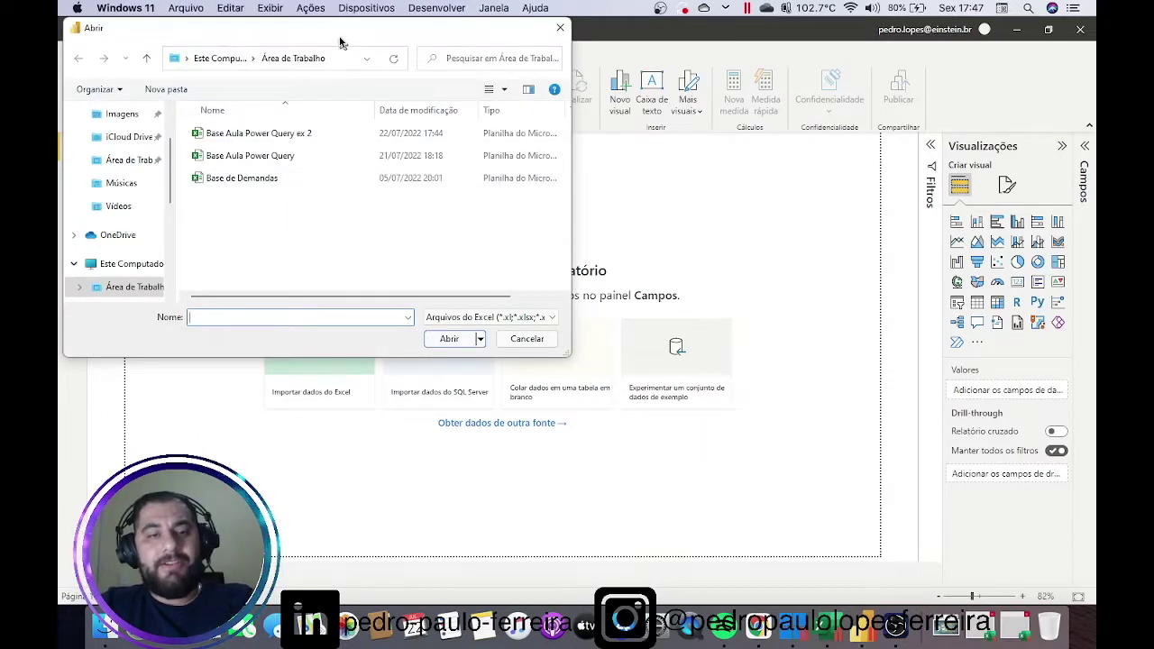
{"action": "left_click_drag", "start_coordinate": [340, 42], "coordinate": [499, 62]}
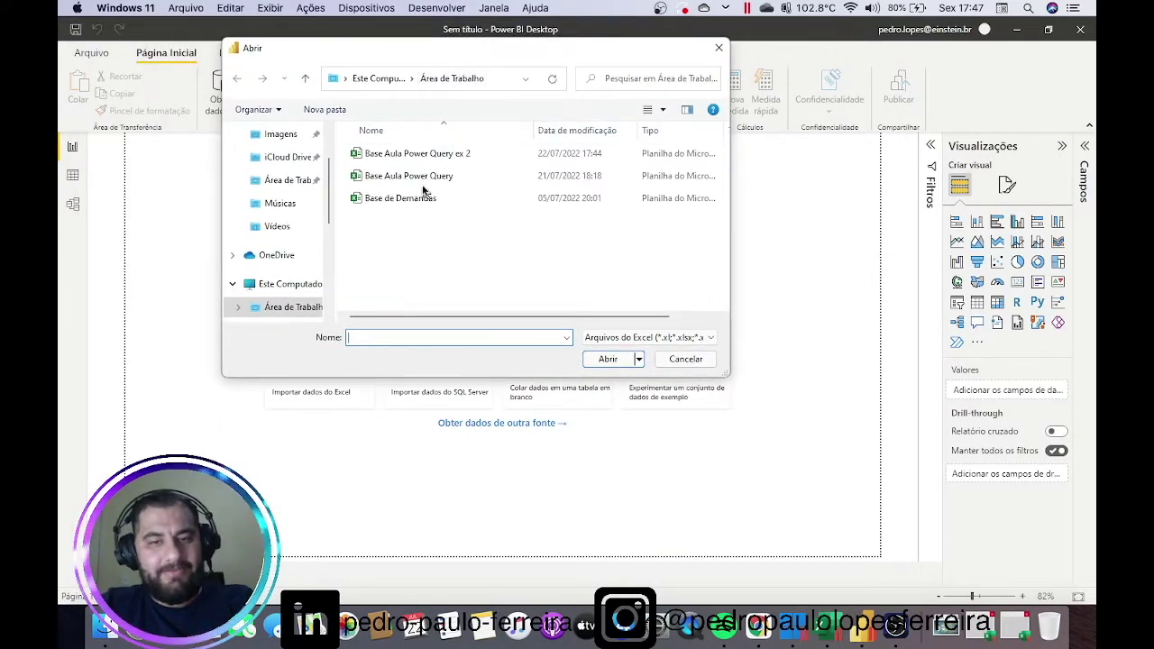
{"action": "double_click", "coordinate": [425, 181]}
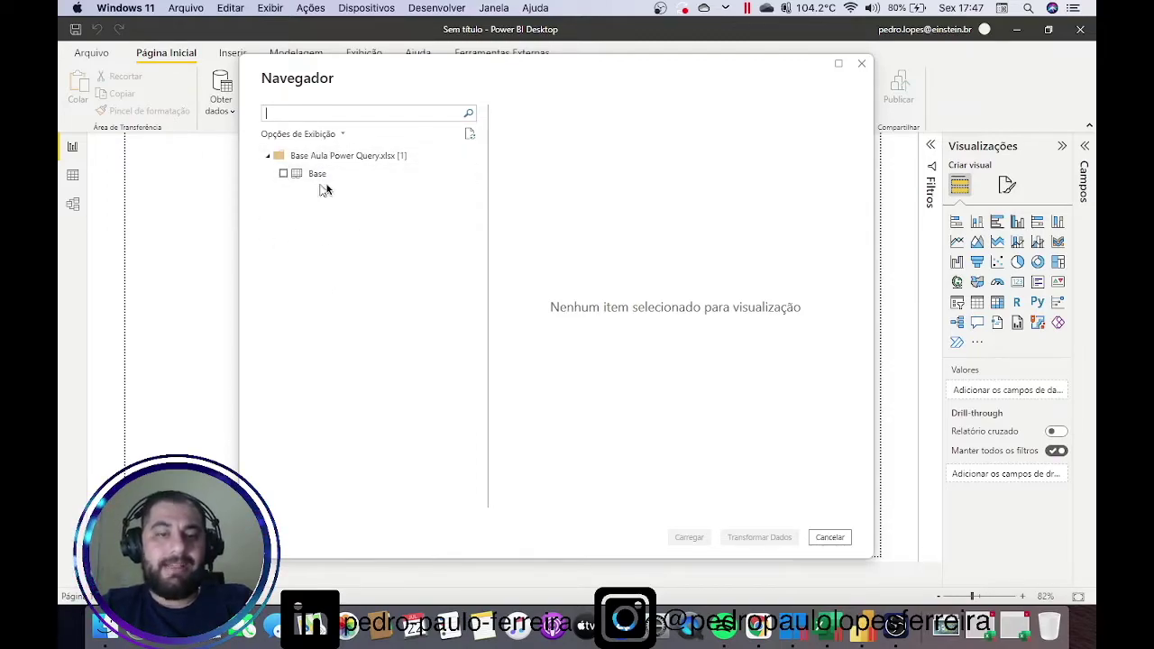
- Preview and tick the Base sheet, then load it into Power Query with Transformar Dados
{"action": "left_click", "coordinate": [309, 178]}
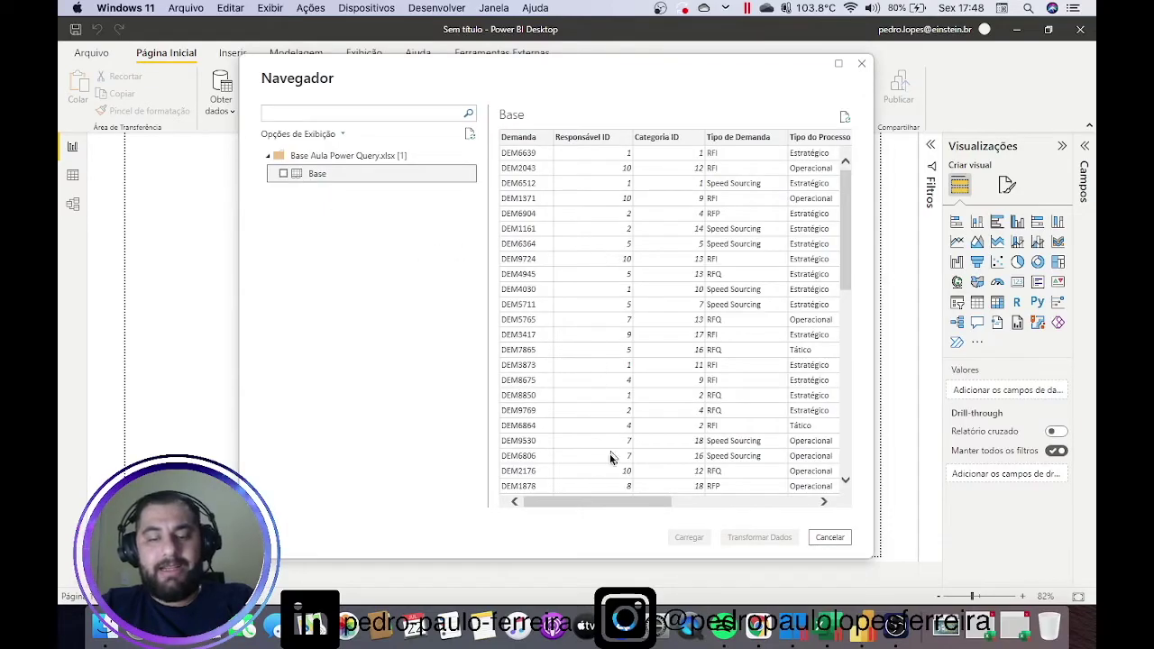
{"action": "left_click_drag", "start_coordinate": [594, 504], "coordinate": [354, 249]}
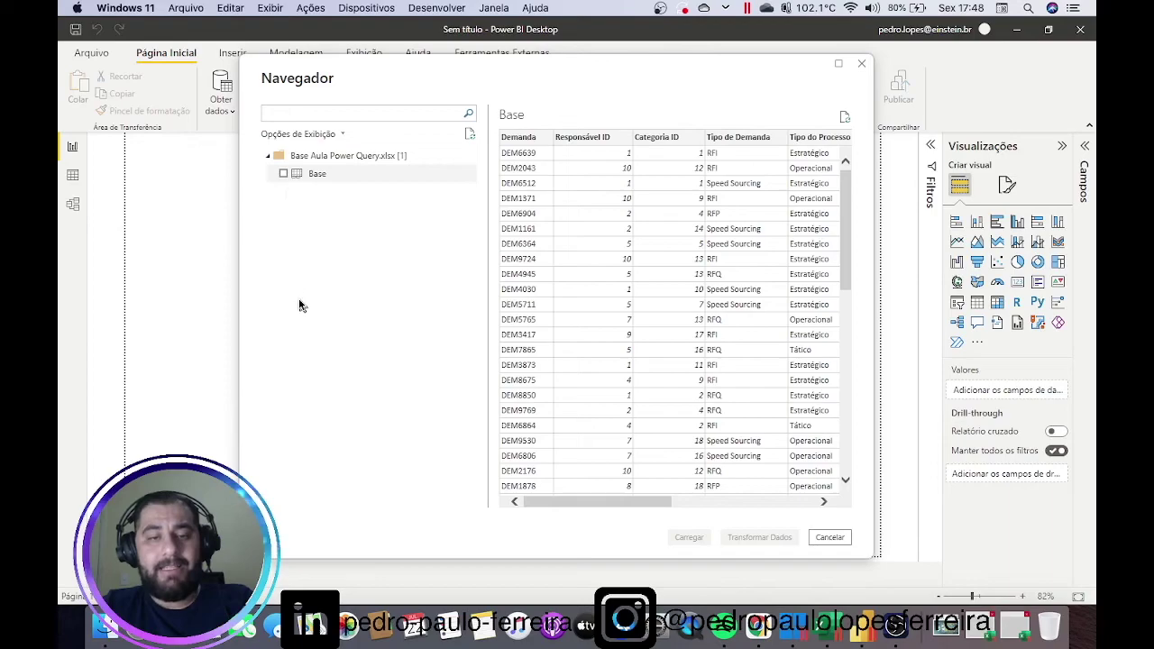
{"action": "left_click", "coordinate": [284, 174]}
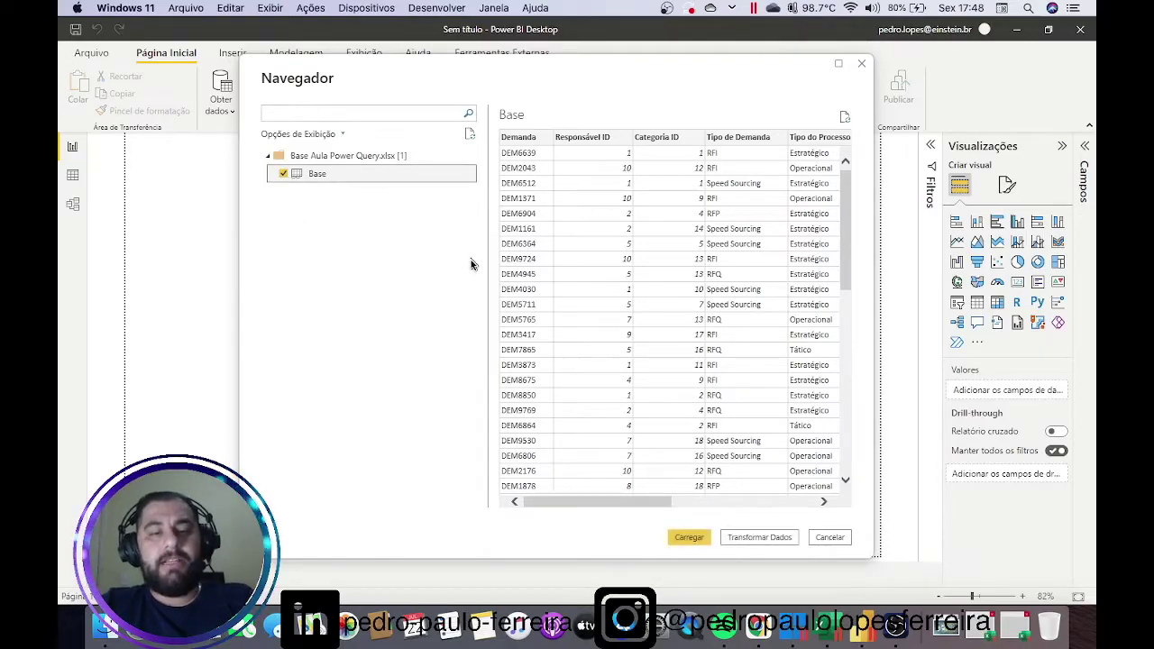
{"action": "left_click", "coordinate": [760, 538]}
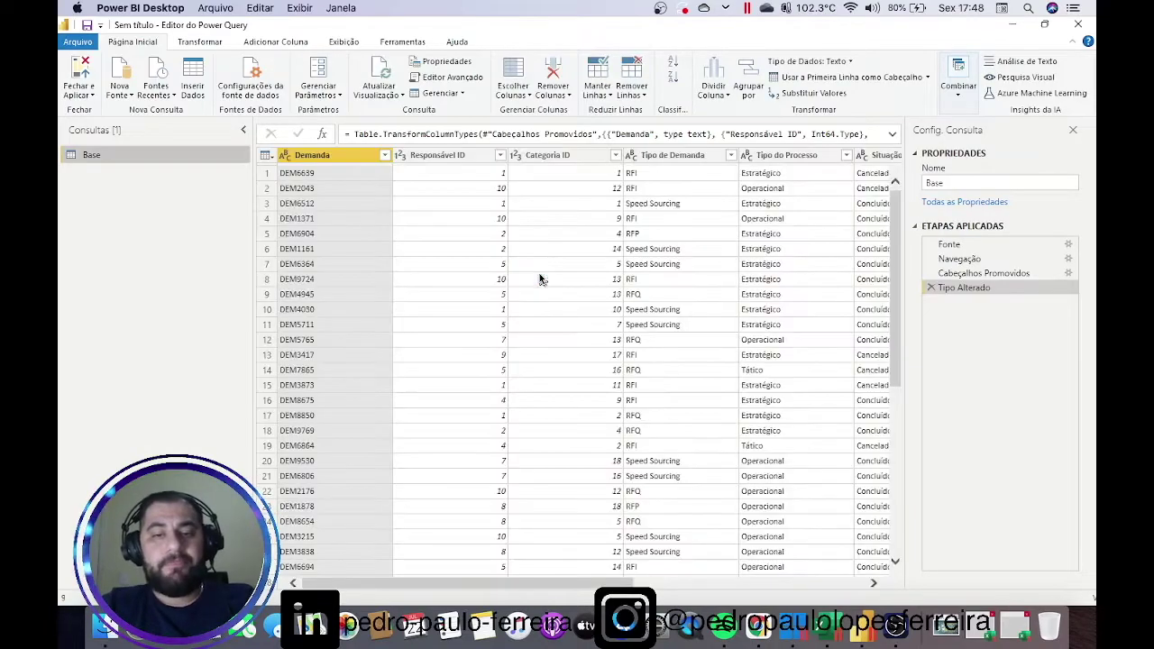
- Scroll through the Base query's data in the Power Query editor
{"action": "scroll", "coordinate": [438, 323], "scroll_direction": "down", "scroll_amount": 15}
{"action": "scroll", "coordinate": [437, 324], "scroll_direction": "down", "scroll_amount": 15}
{"action": "scroll", "coordinate": [436, 327], "scroll_direction": "down", "scroll_amount": 15}
{"action": "scroll", "coordinate": [436, 327], "scroll_direction": "down", "scroll_amount": 15}
{"action": "scroll", "coordinate": [437, 326], "scroll_direction": "down", "scroll_amount": 15}
{"action": "scroll", "coordinate": [436, 326], "scroll_direction": "down", "scroll_amount": 15}
{"action": "scroll", "coordinate": [436, 327], "scroll_direction": "down", "scroll_amount": 15}
{"action": "scroll", "coordinate": [436, 326], "scroll_direction": "down", "scroll_amount": 15}
{"action": "scroll", "coordinate": [436, 326], "scroll_direction": "up", "scroll_amount": 15}
{"action": "scroll", "coordinate": [436, 327], "scroll_direction": "up", "scroll_amount": 15}
{"action": "scroll", "coordinate": [436, 326], "scroll_direction": "up", "scroll_amount": 15}
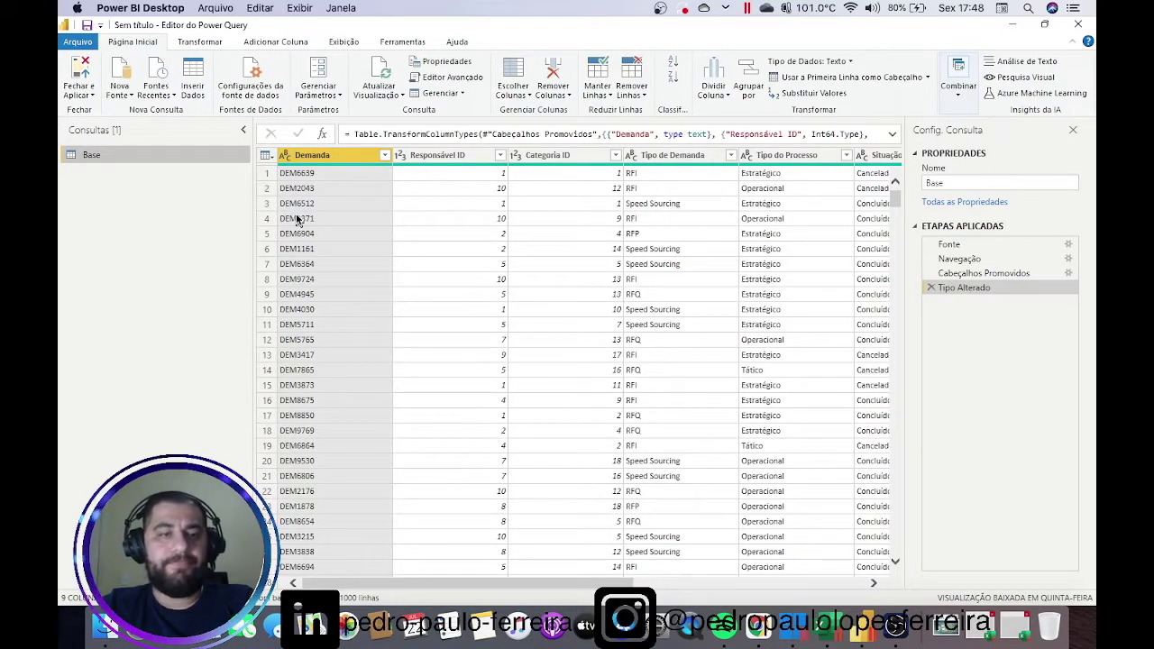
- Add the Base Aula Power Query ex 2 workbook as a new Excel source
{"action": "left_click", "coordinate": [119, 88]}
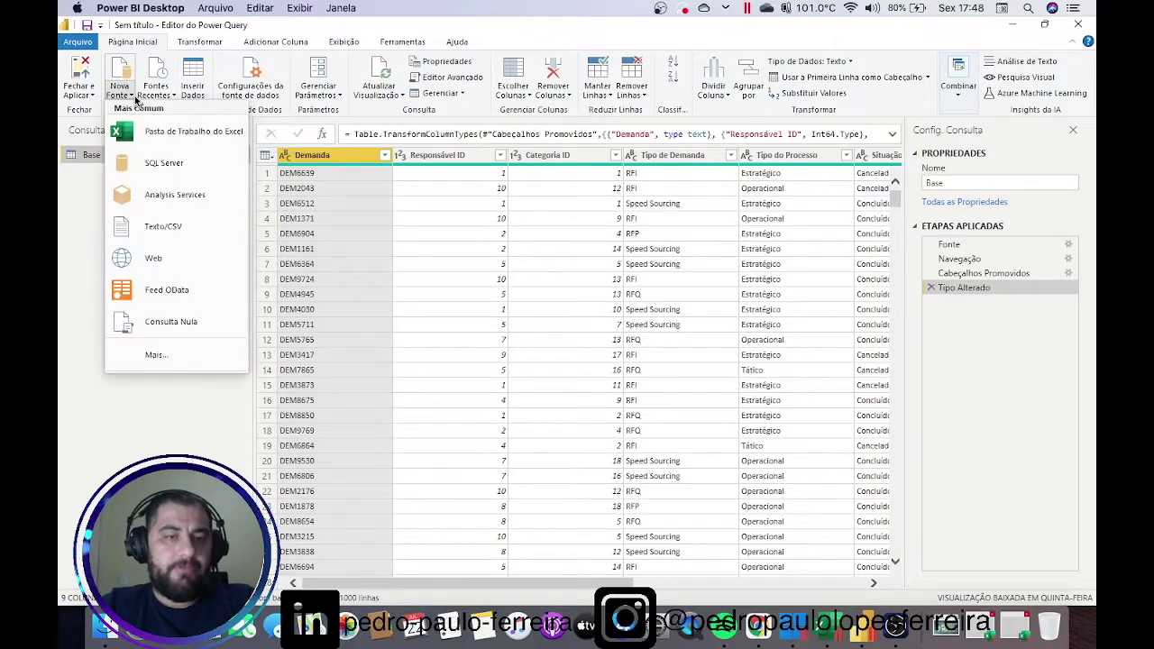
{"action": "left_click", "coordinate": [135, 131]}
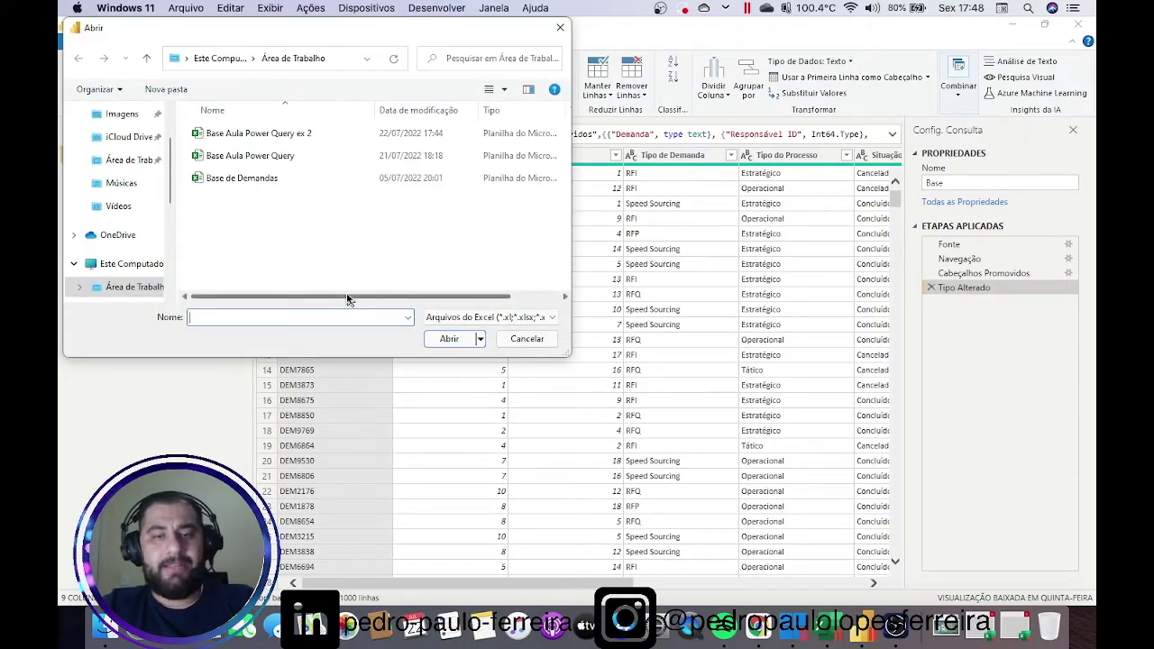
{"action": "double_click", "coordinate": [288, 137]}
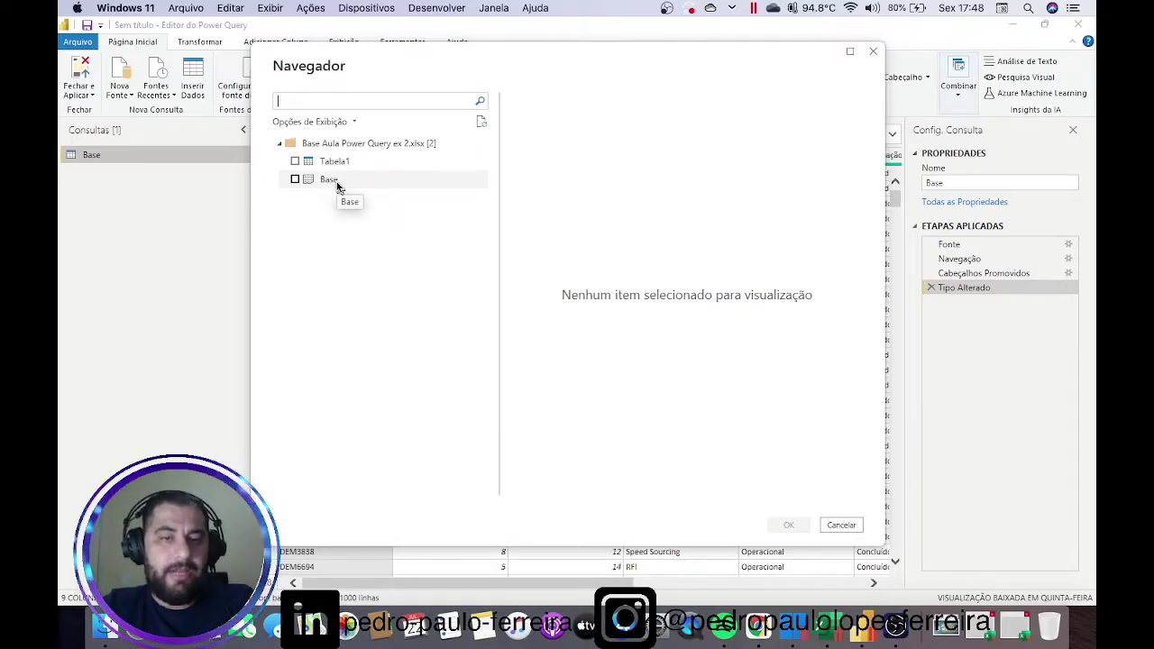
- Preview the Base sheet, then Tabela1, and bring the Excel workbook forward
{"action": "left_click", "coordinate": [337, 182]}
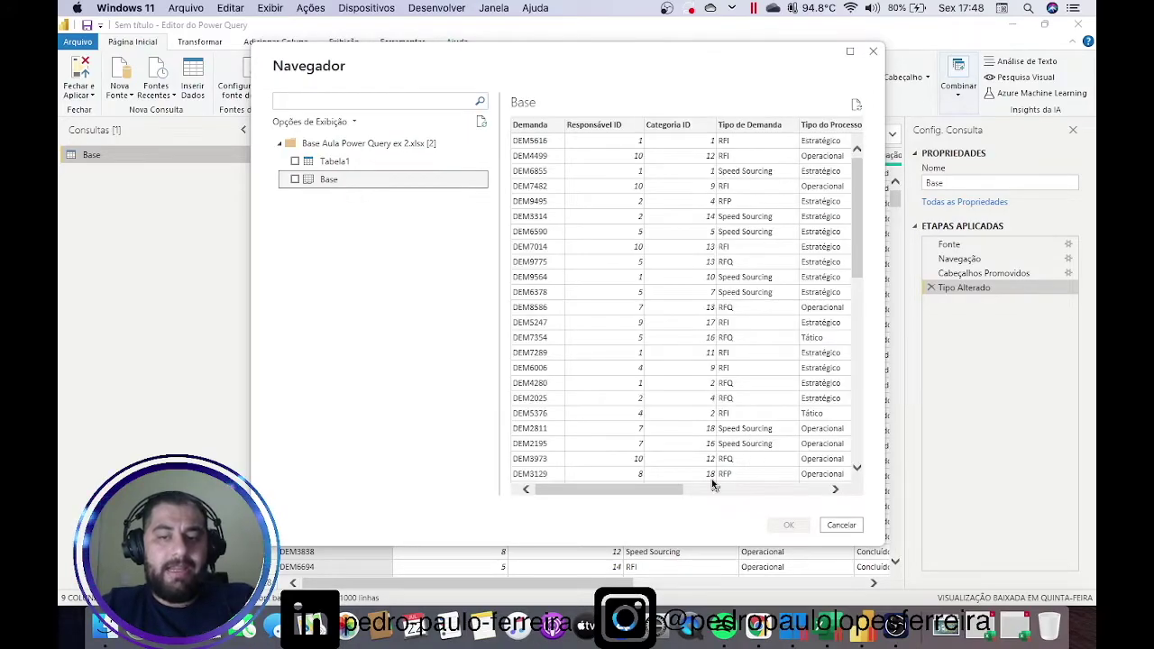
{"action": "left_click_drag", "start_coordinate": [651, 490], "coordinate": [622, 494]}
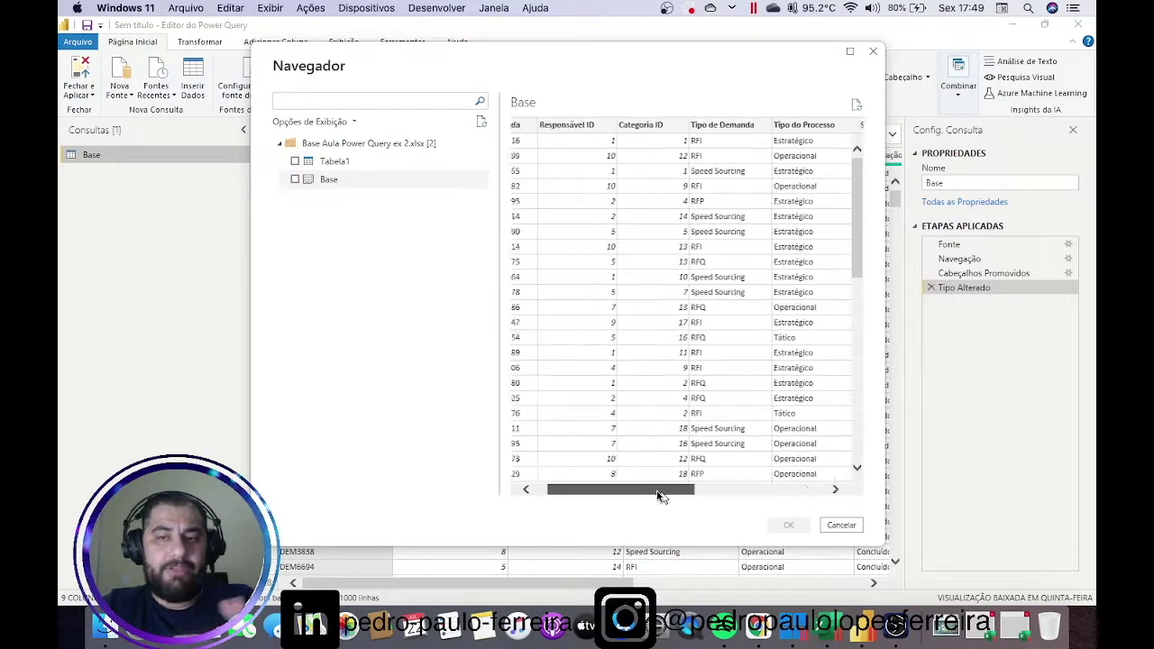
{"action": "left_click", "coordinate": [341, 170]}
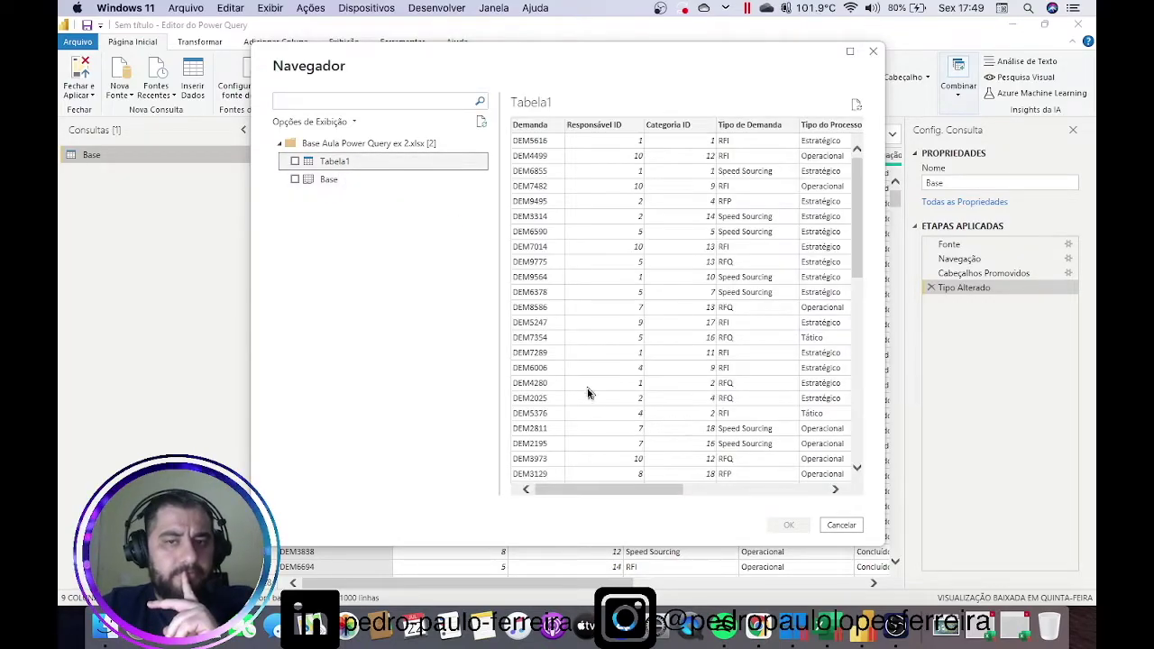
{"action": "left_click_drag", "start_coordinate": [600, 491], "coordinate": [578, 485]}
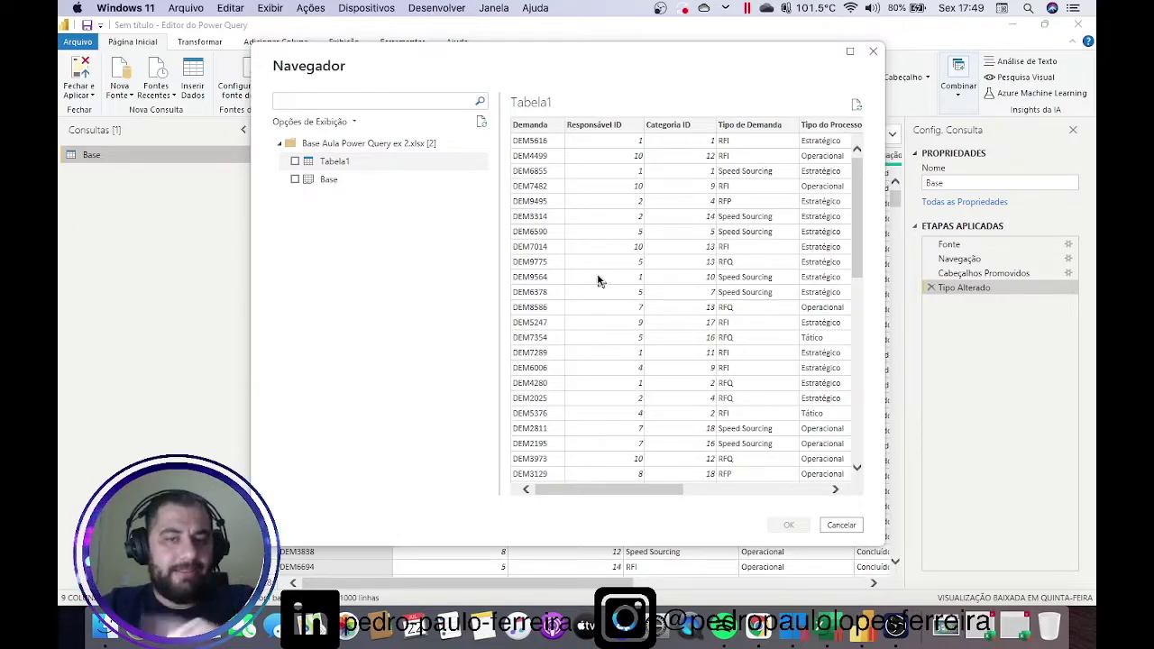
{"action": "left_click", "coordinate": [1010, 629]}
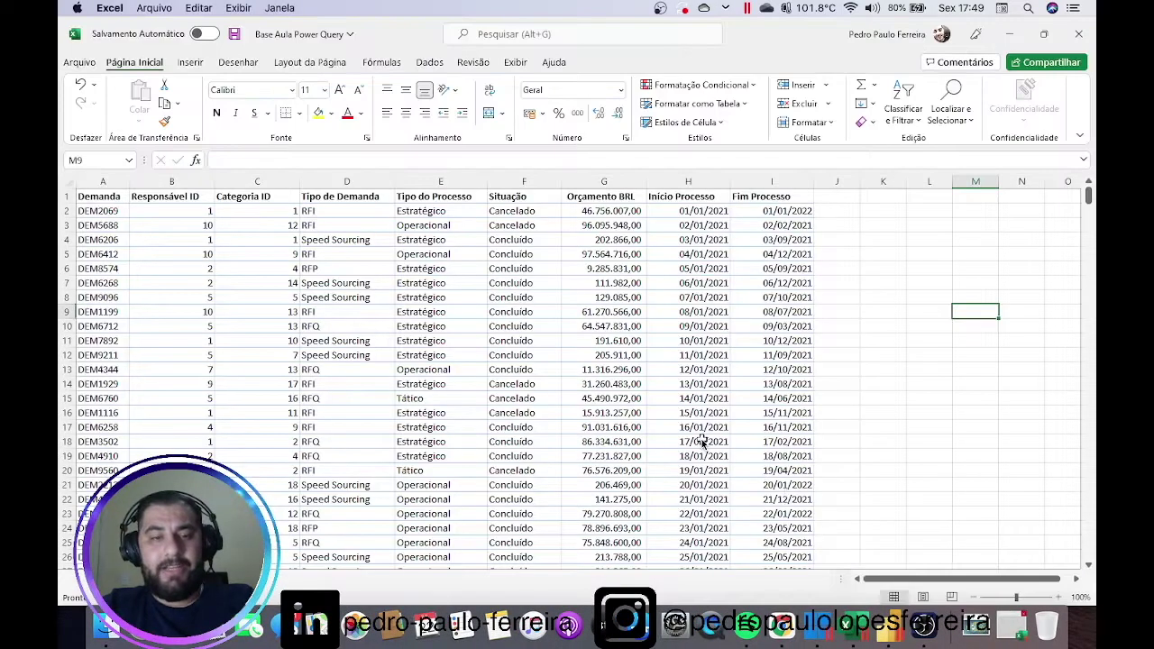
- Select the data in the first workbook, then switch to the Base Aula Power Query ex 2 workbook
{"action": "mouse_move", "coordinate": [114, 201]}
{"action": "left_mouse_down"}
{"action": "mouse_move", "coordinate": [743, 539]}
{"action": "mouse_move", "coordinate": [750, 613]}
{"action": "left_mouse_up"}
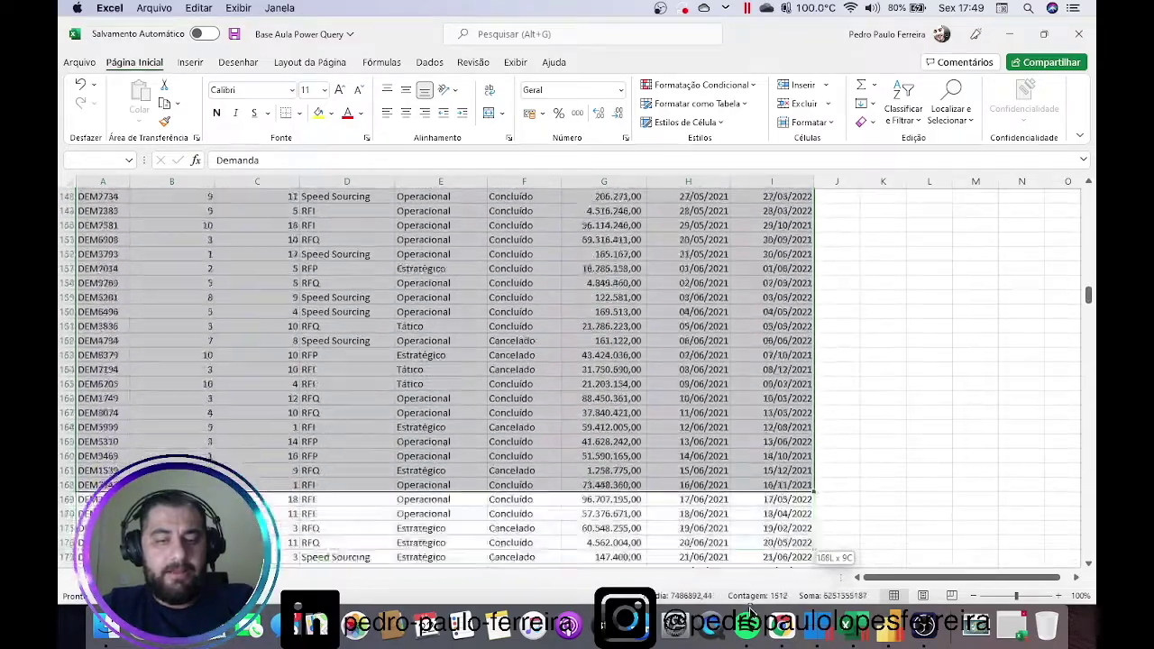
{"action": "left_click_drag", "start_coordinate": [750, 613], "coordinate": [1009, 644]}
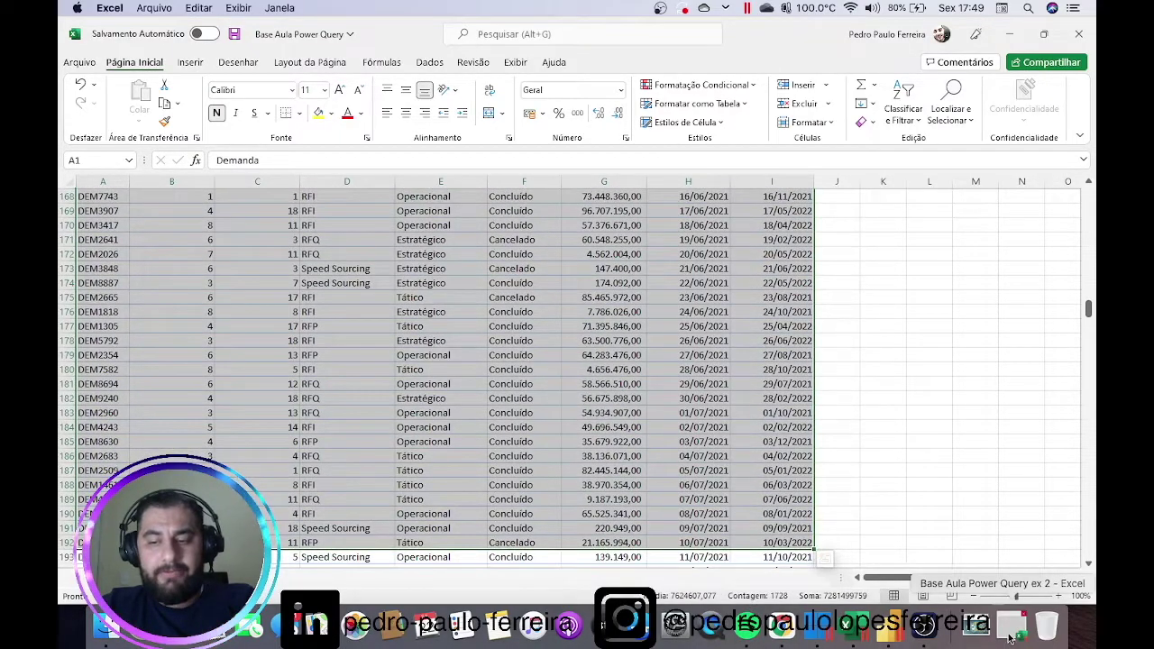
{"action": "left_click", "coordinate": [1009, 637]}
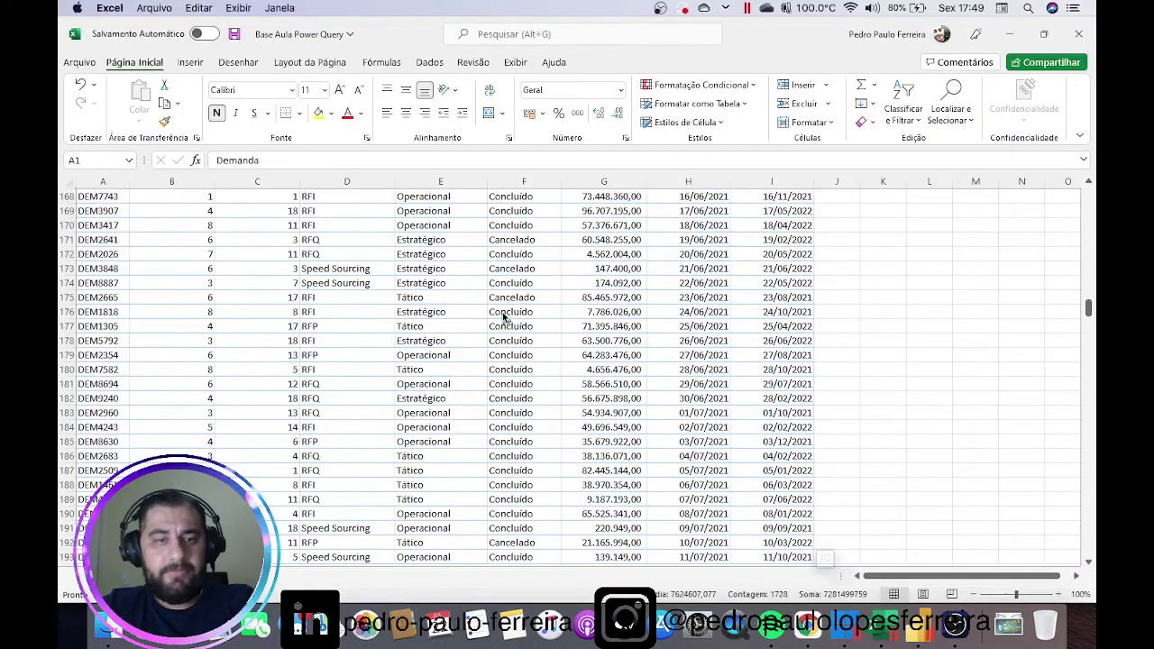
{"action": "scroll", "coordinate": [564, 311], "scroll_direction": "down", "scroll_amount": 10}
{"action": "scroll", "coordinate": [965, 502], "scroll_direction": "down", "scroll_amount": 10}
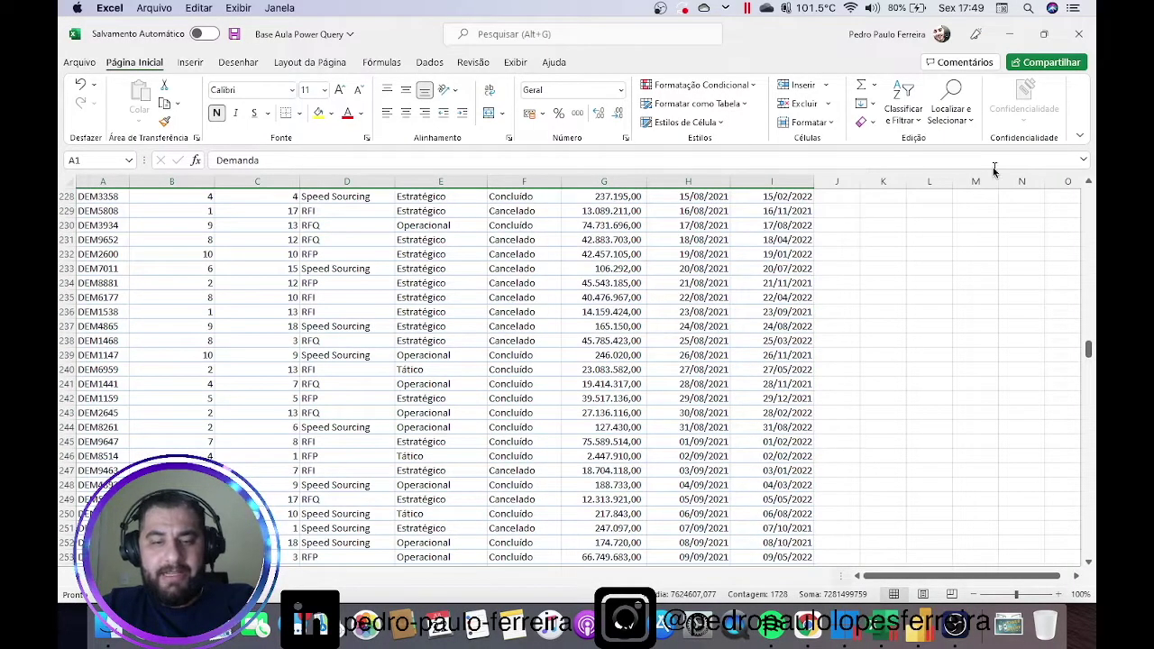
{"action": "left_click", "coordinate": [1009, 34]}
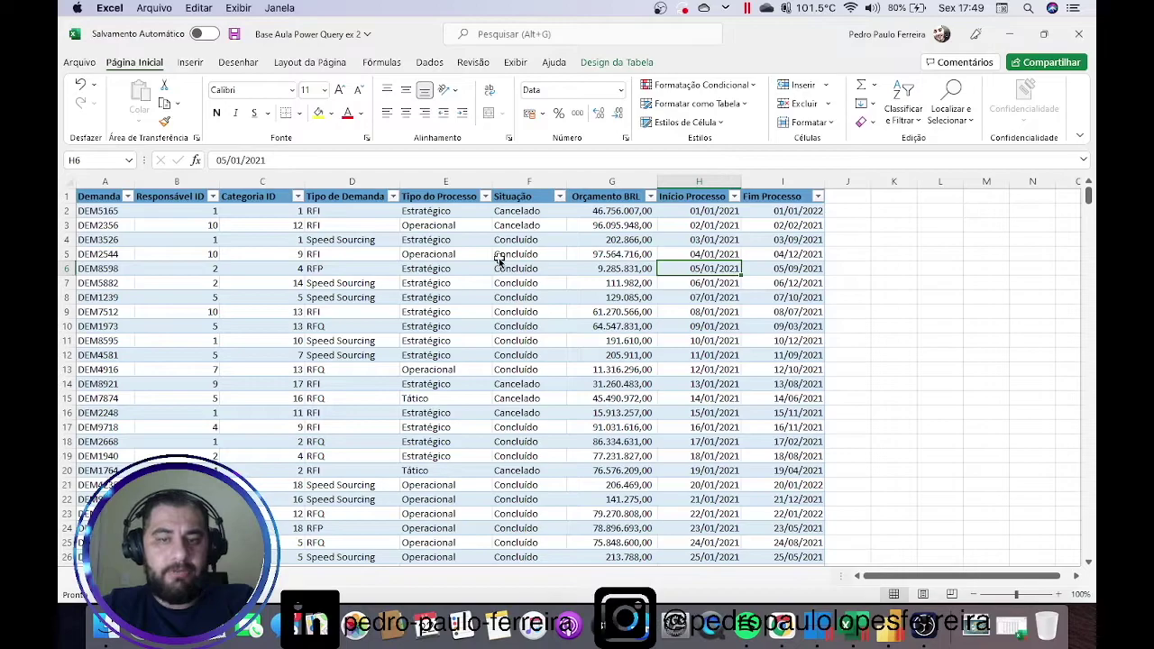
- Inspect Tipo de Demanda and Orçamento BRL cells and the formatted table's range
{"action": "left_click", "coordinate": [356, 255]}
{"action": "left_click", "coordinate": [115, 224]}
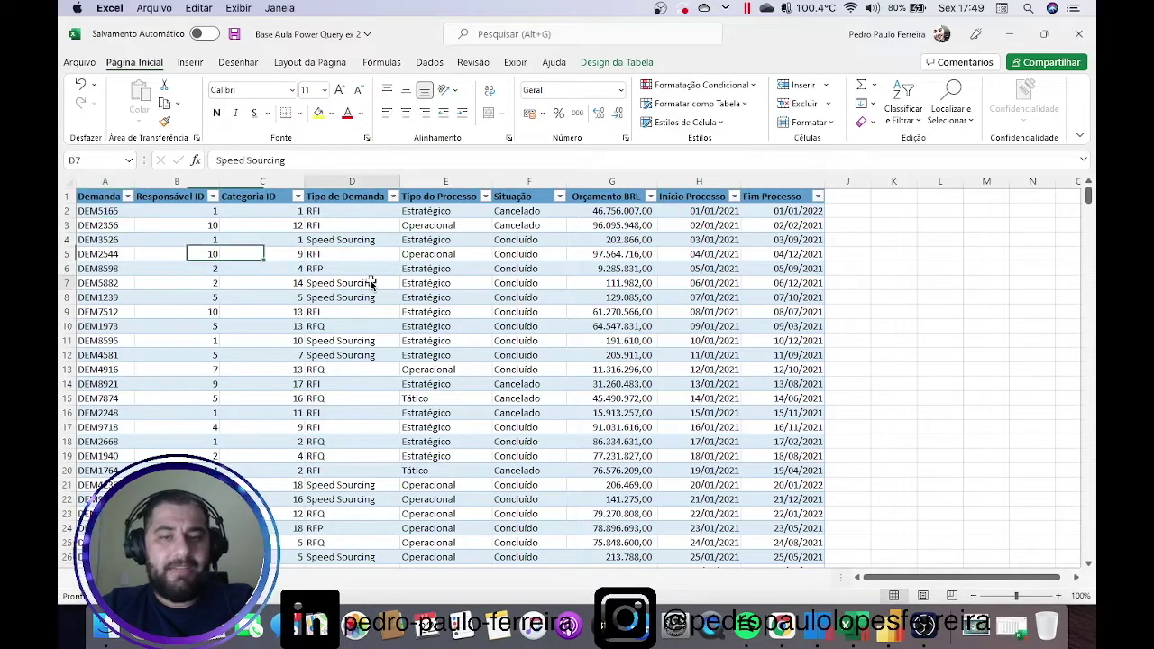
{"action": "left_click", "coordinate": [529, 283]}
{"action": "left_click", "coordinate": [611, 297]}
{"action": "scroll", "coordinate": [453, 338], "scroll_direction": "down", "scroll_amount": 15}
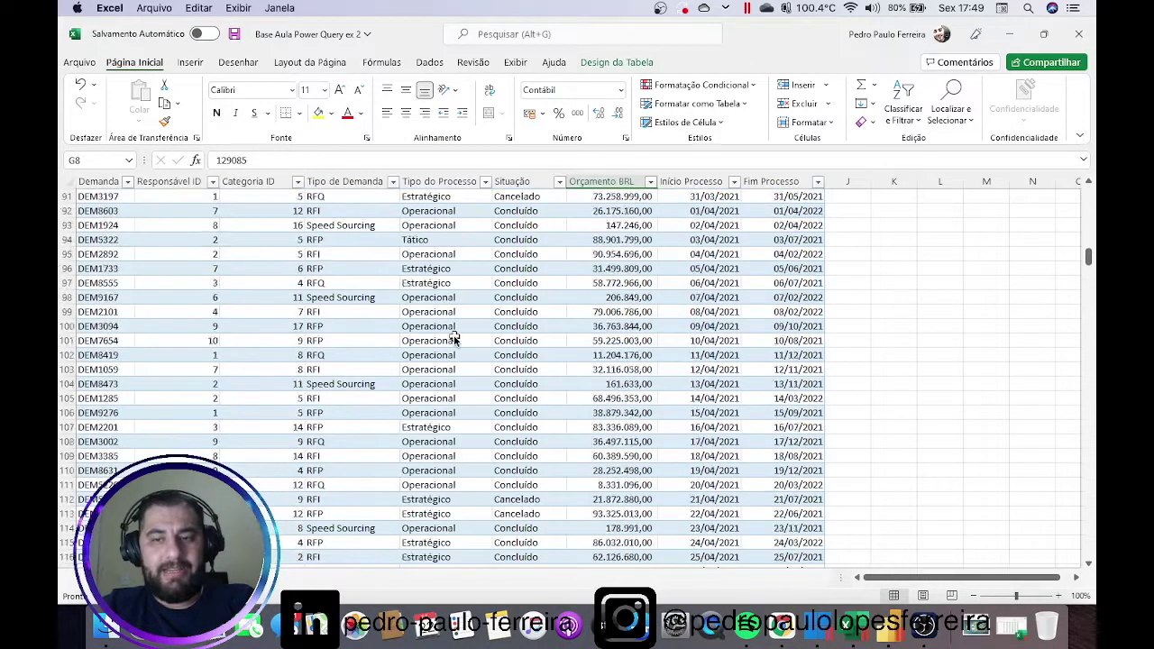
{"action": "scroll", "coordinate": [453, 338], "scroll_direction": "up", "scroll_amount": 15}
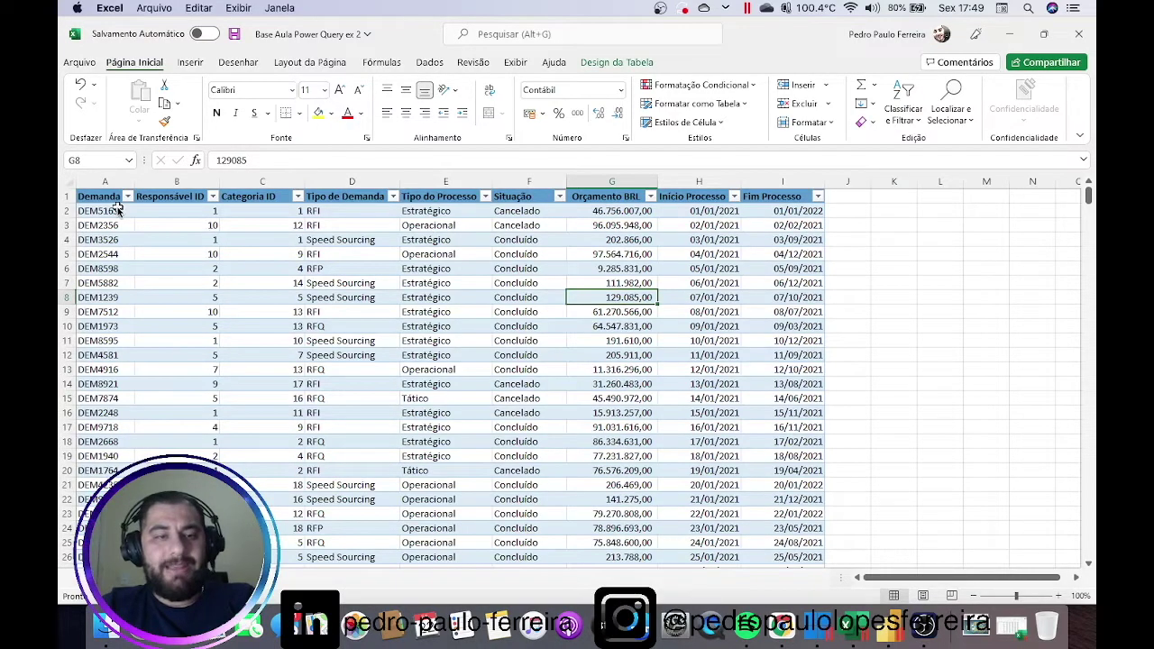
{"action": "left_click", "coordinate": [185, 65]}
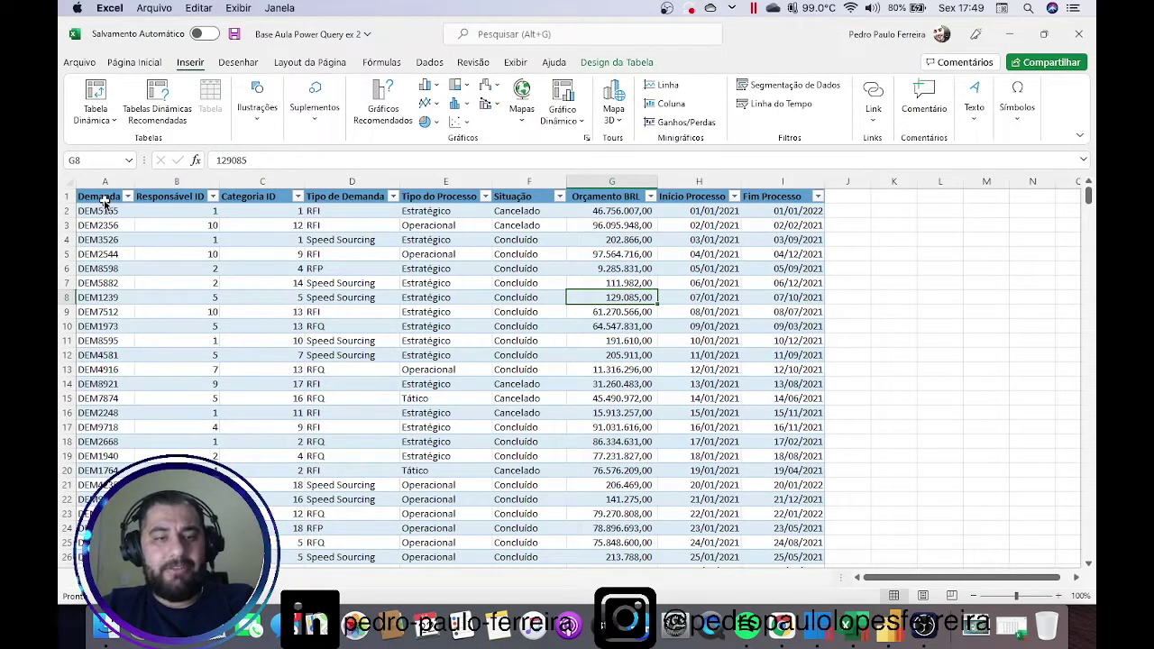
{"action": "left_click_drag", "start_coordinate": [105, 204], "coordinate": [767, 582]}
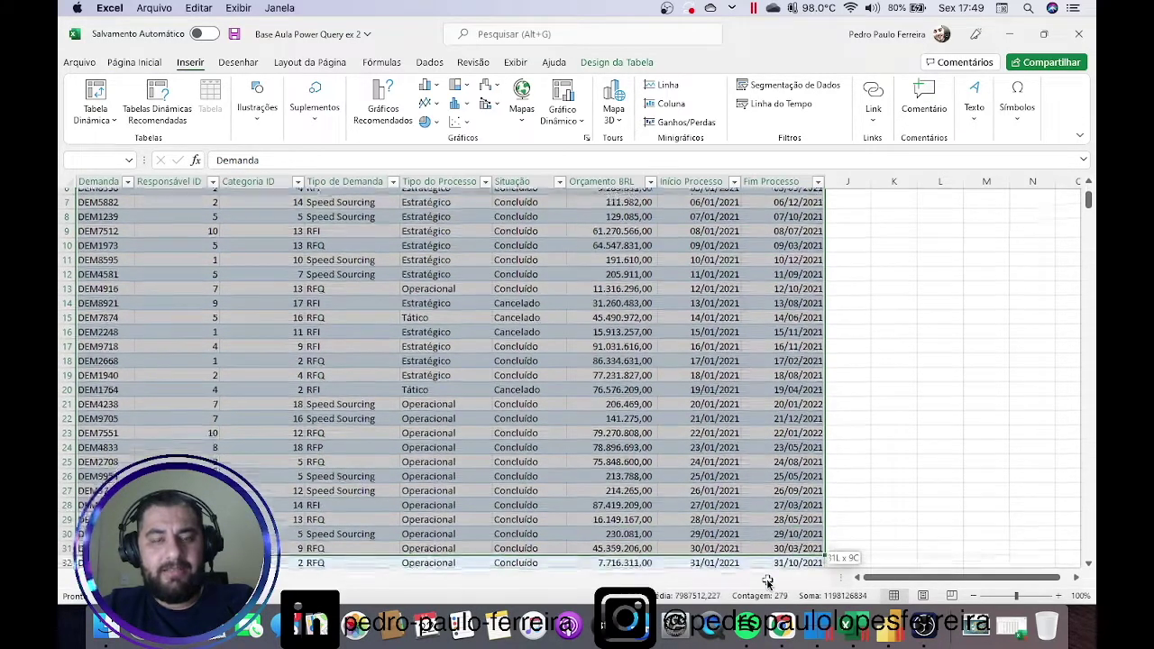
{"action": "left_click", "coordinate": [528, 426]}
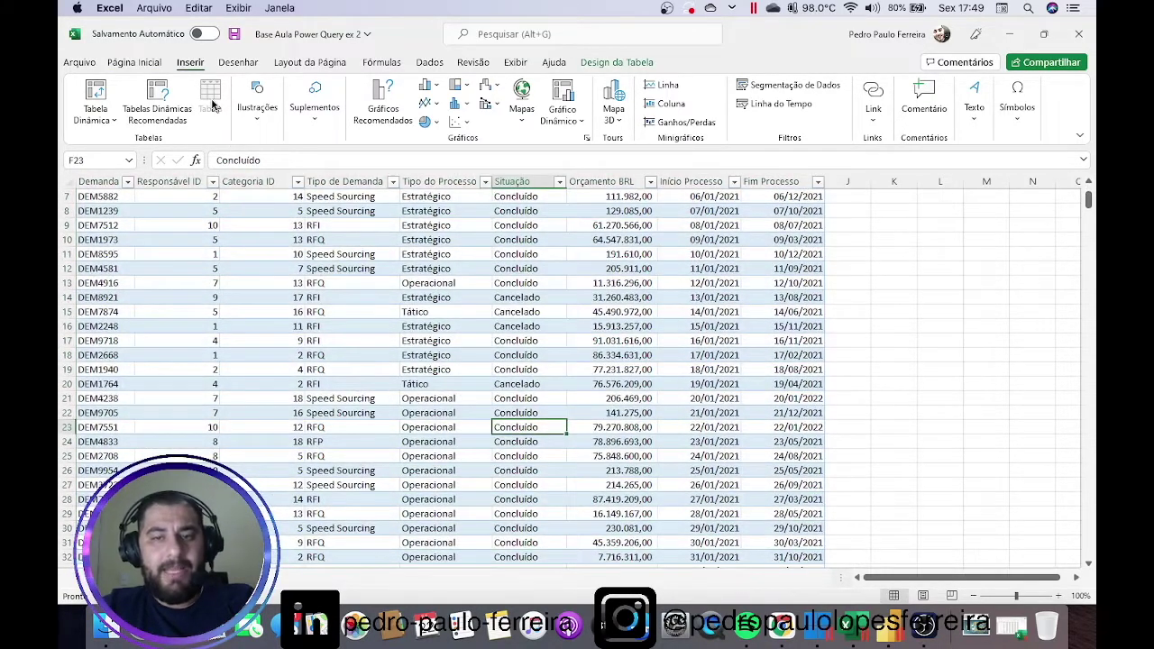
- Review the Tipo do Processo, Situação, Início and Fim Processo columns, then return to Power BI
{"action": "left_click", "coordinate": [469, 294]}
{"action": "scroll", "coordinate": [430, 295], "scroll_direction": "up", "scroll_amount": 3}
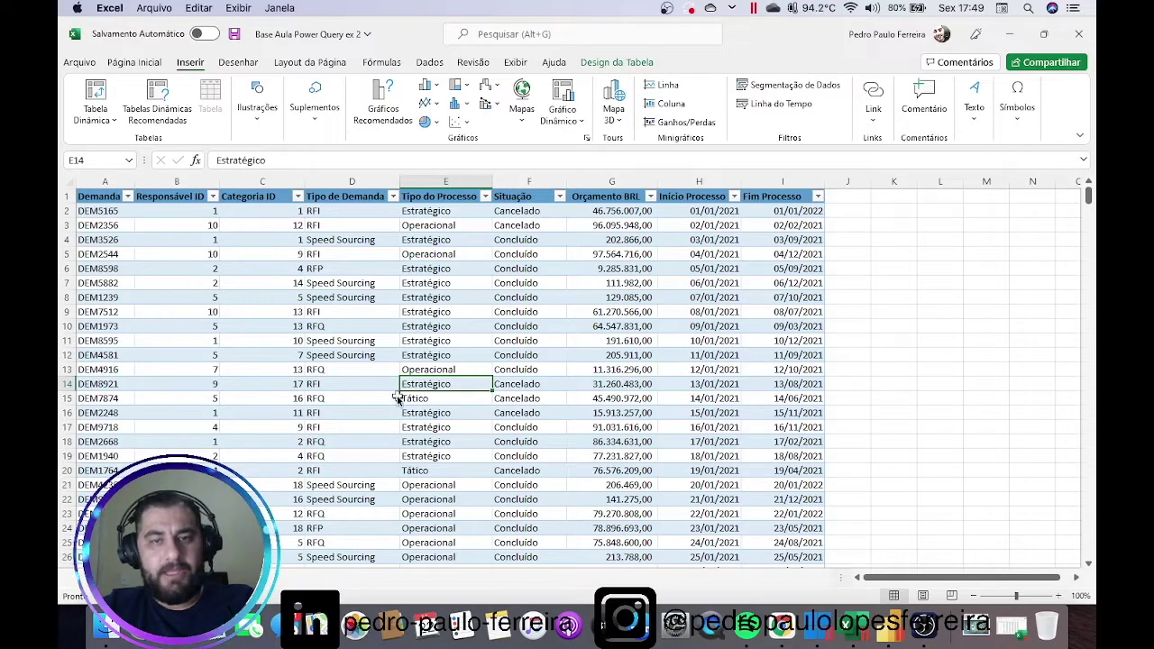
{"action": "left_click", "coordinate": [523, 298]}
{"action": "left_click", "coordinate": [697, 300]}
{"action": "left_click", "coordinate": [786, 327]}
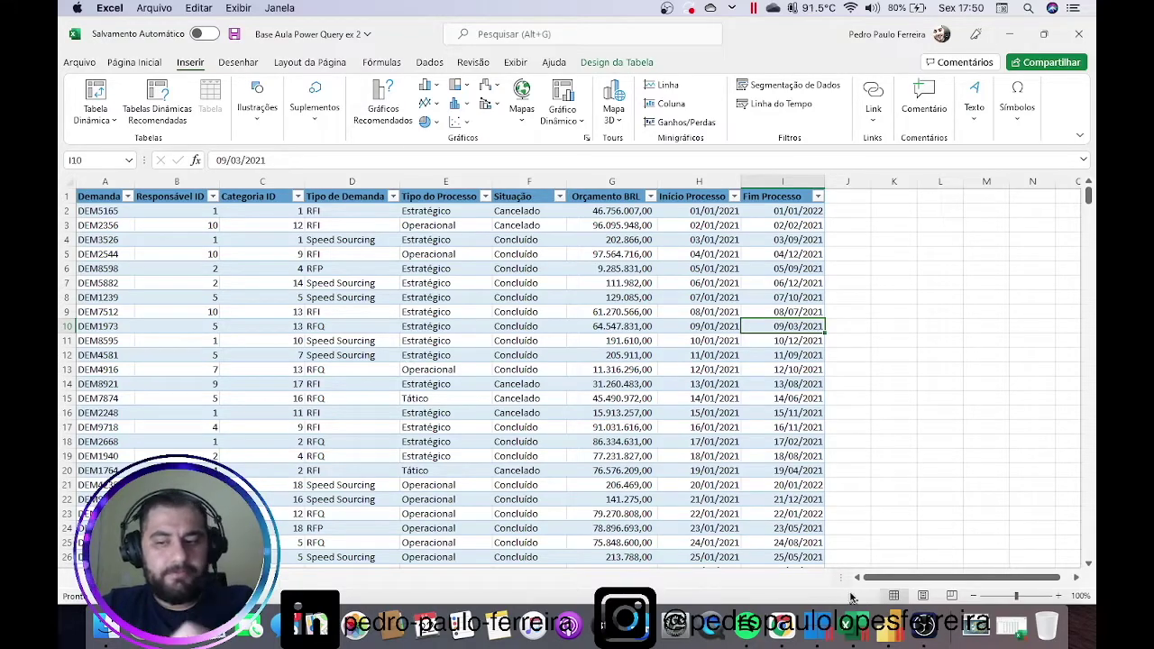
{"action": "left_click", "coordinate": [887, 627]}
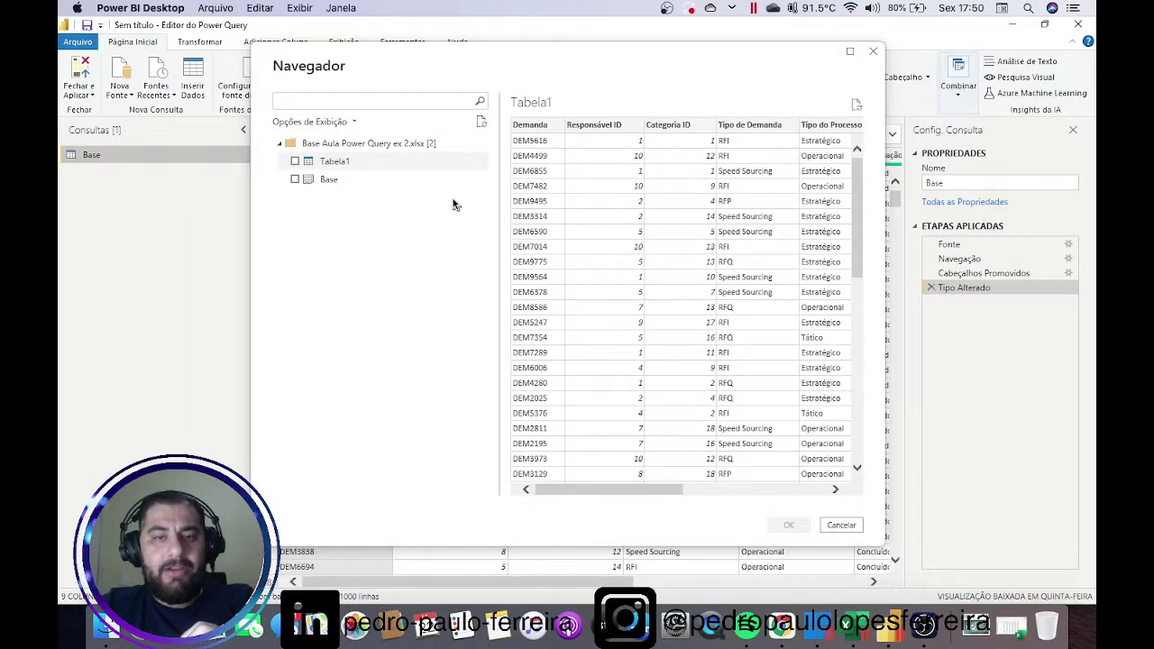
- Cancel the Navigator without importing anything and bring Excel back to the front
{"action": "left_click_drag", "start_coordinate": [532, 90], "coordinate": [492, 89]}
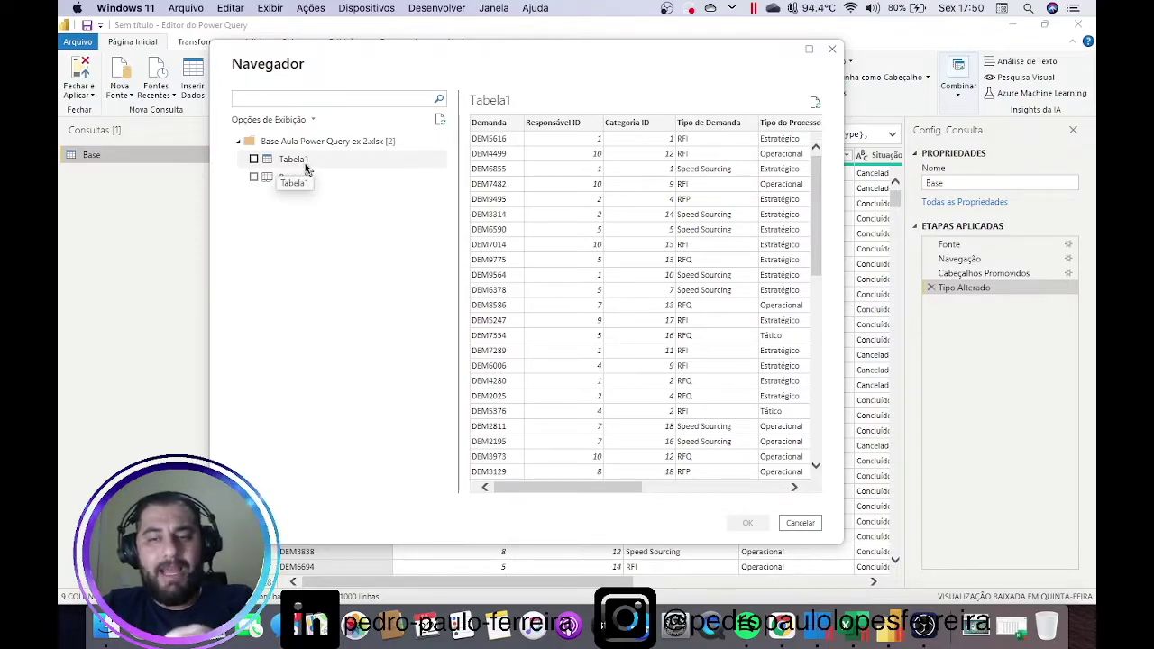
{"action": "left_click", "coordinate": [799, 524]}
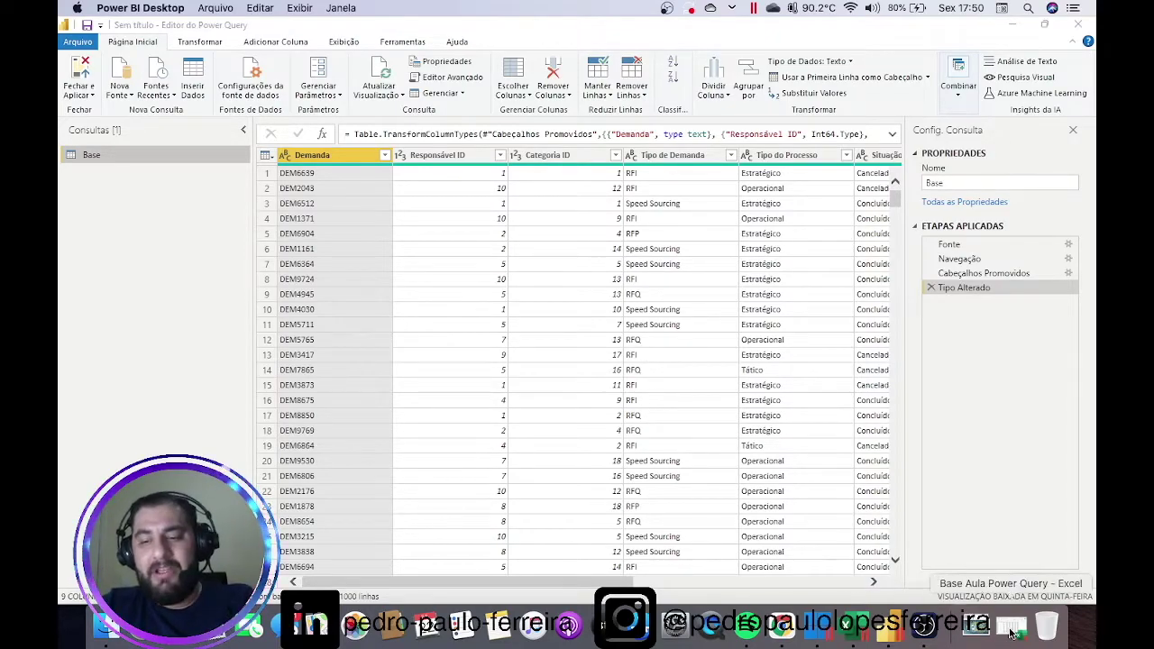
{"action": "left_click", "coordinate": [858, 622]}
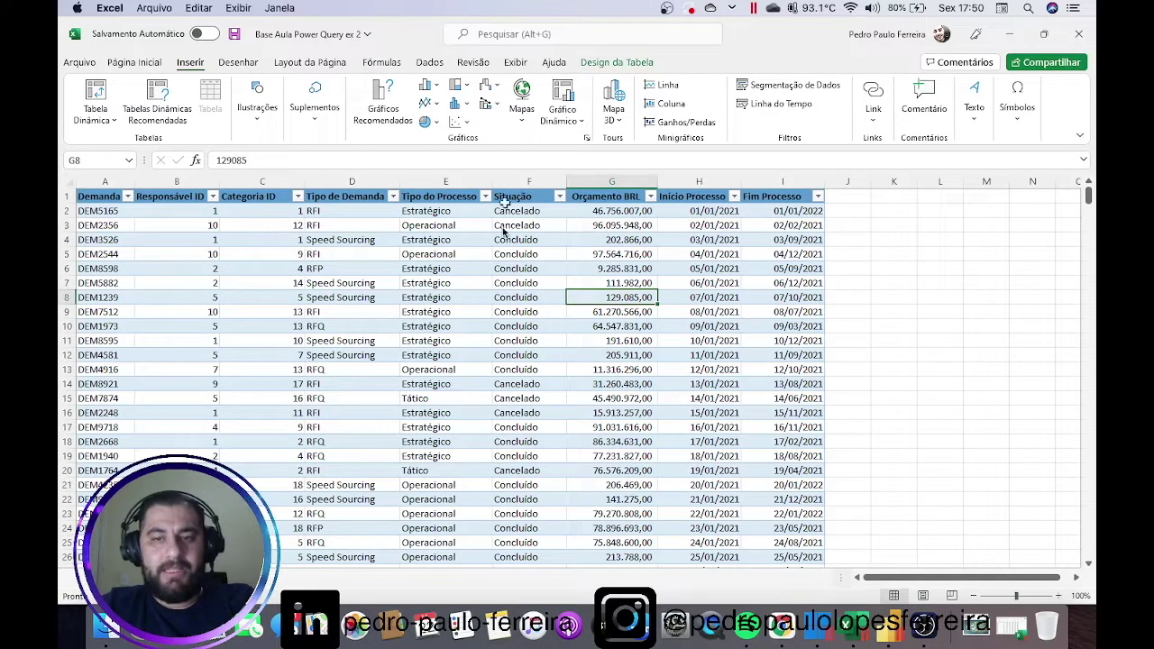
- Rename the Excel table from Tabela1 to fBase in Design da Tabela and save the workbook
{"action": "left_click", "coordinate": [264, 302]}
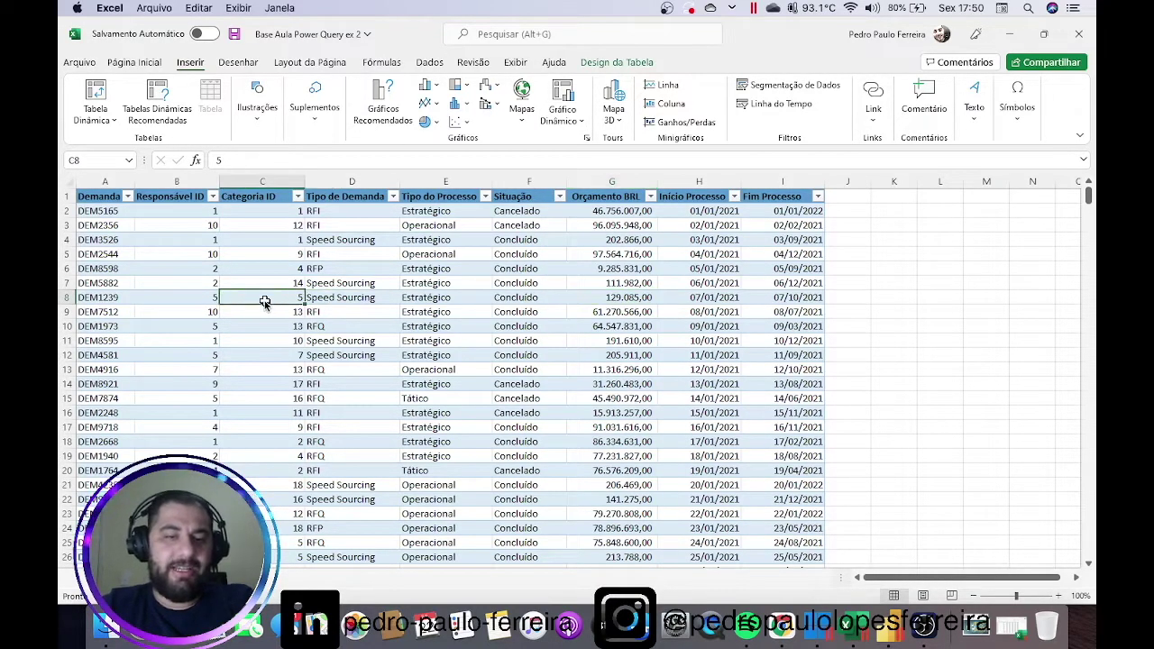
{"action": "left_click", "coordinate": [616, 62]}
{"action": "left_click", "coordinate": [84, 103]}
{"action": "left_click_drag", "start_coordinate": [84, 104], "coordinate": [114, 109]}
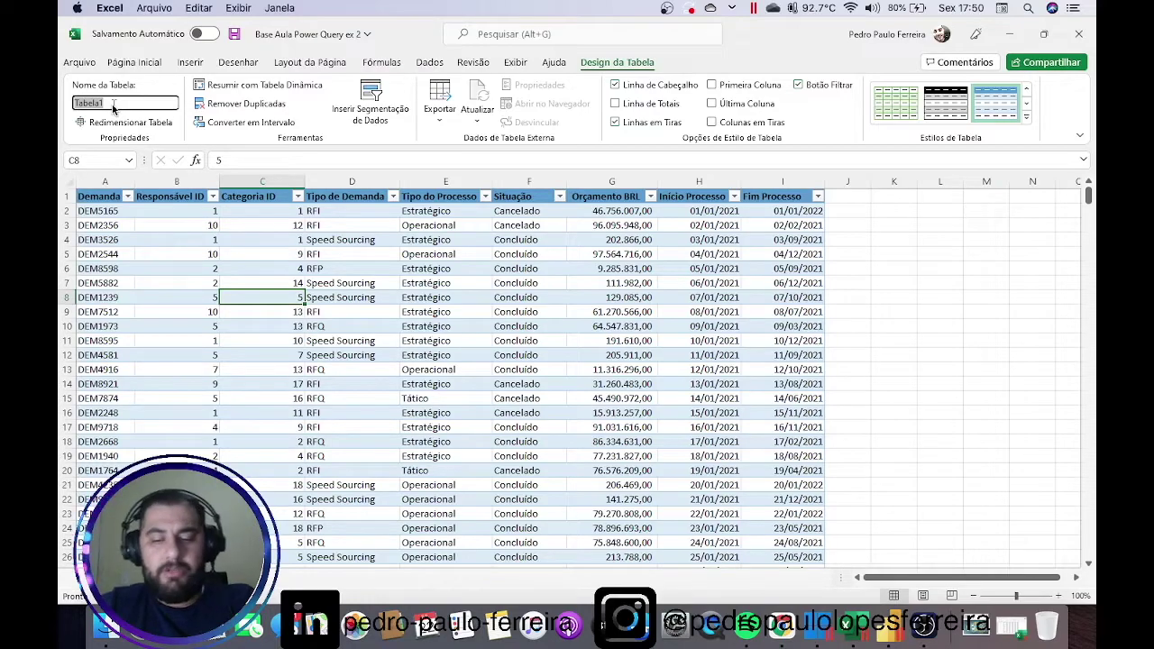
{"action": "type", "text": "fBase"}
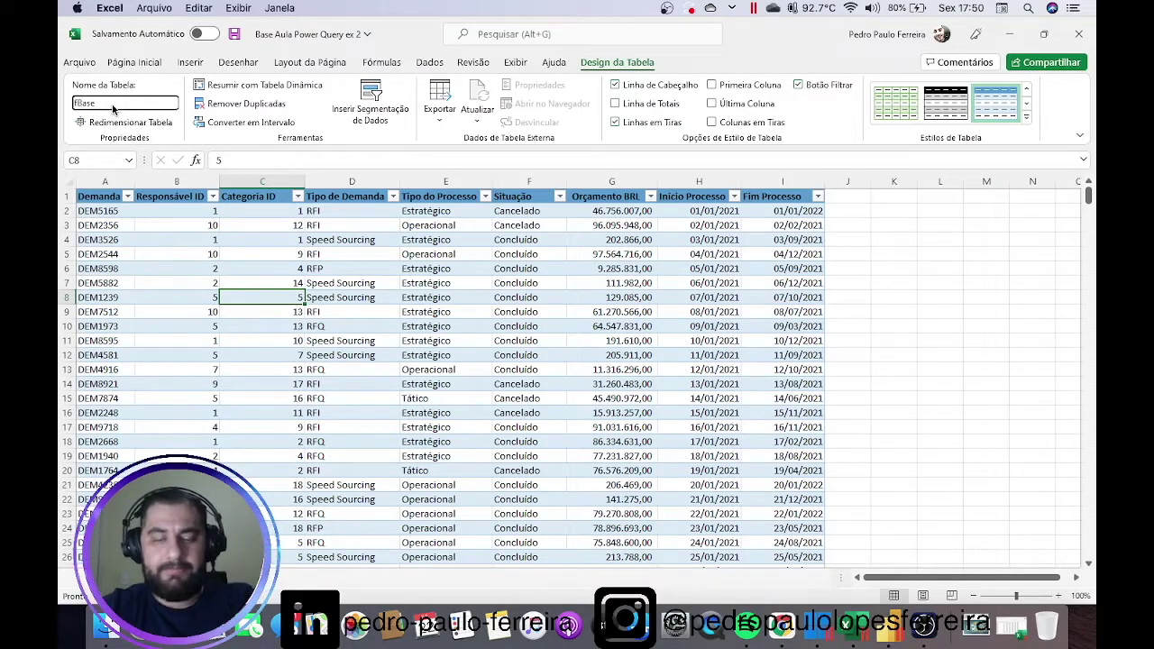
{"action": "key", "text": "Return"}
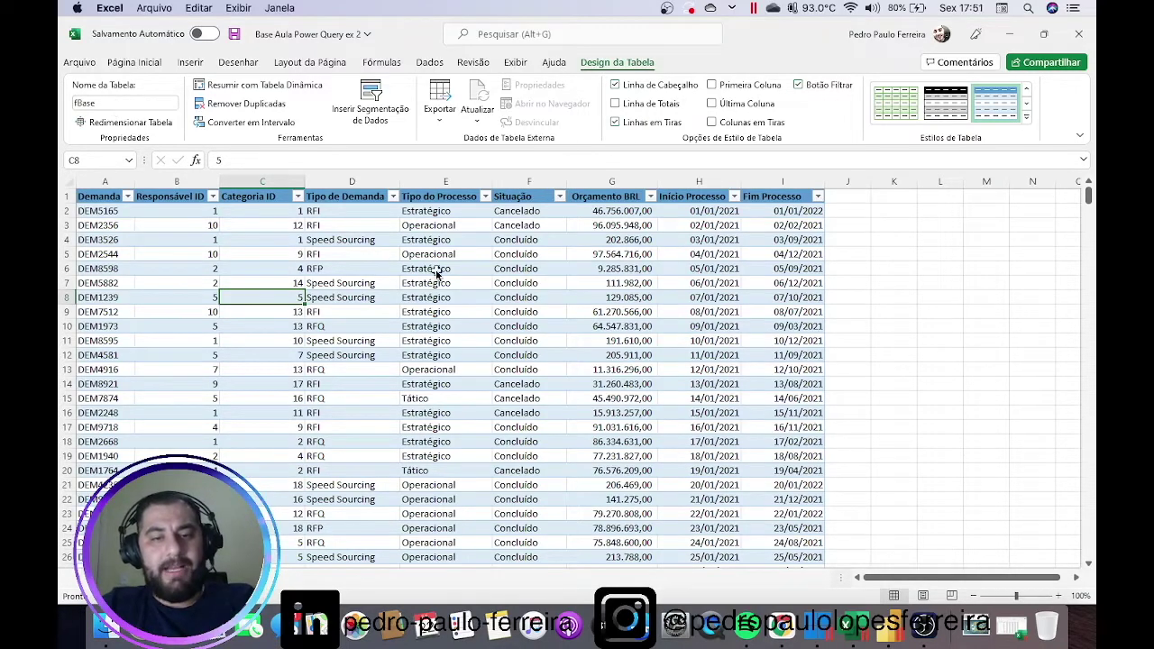
{"action": "left_click", "coordinate": [435, 271]}
{"action": "left_click", "coordinate": [239, 36]}
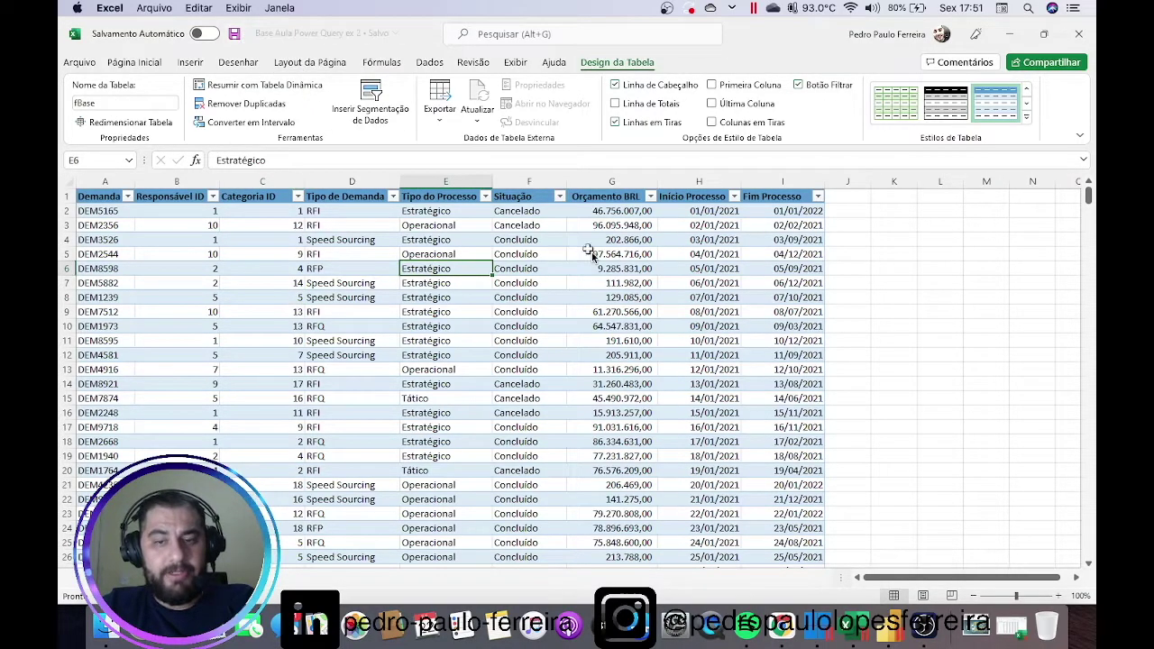
{"action": "left_click", "coordinate": [892, 631]}
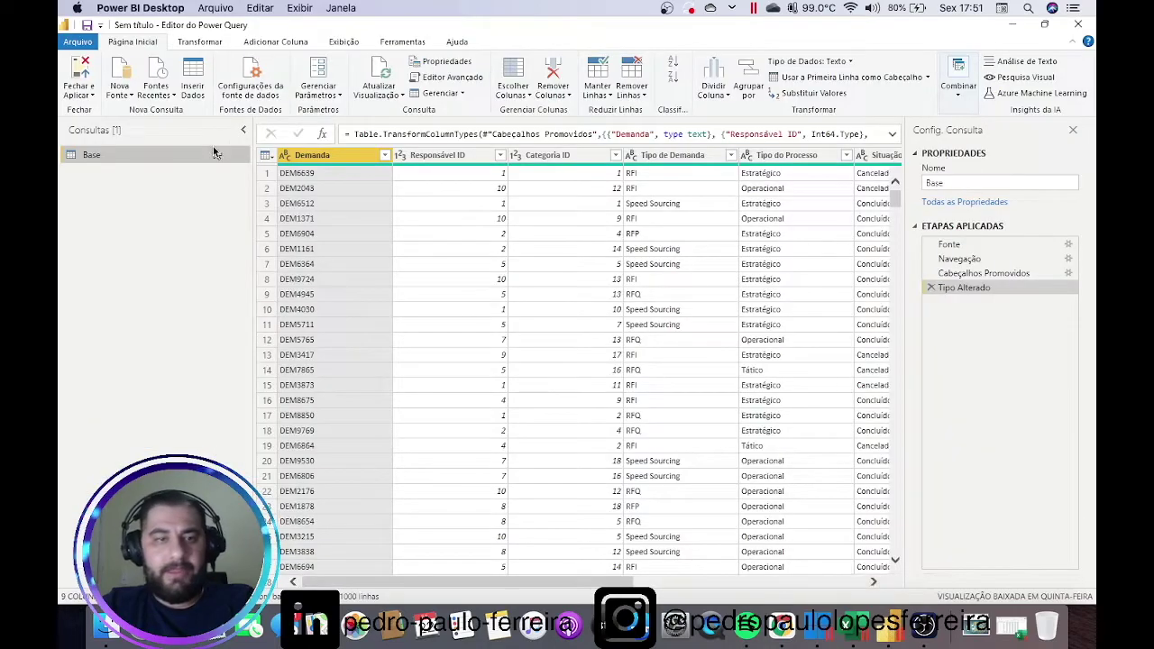
- Re-import Base Aula Power Query ex 2.xlsx, loading the fBase table and Base sheet as queries
{"action": "left_click", "coordinate": [124, 96]}
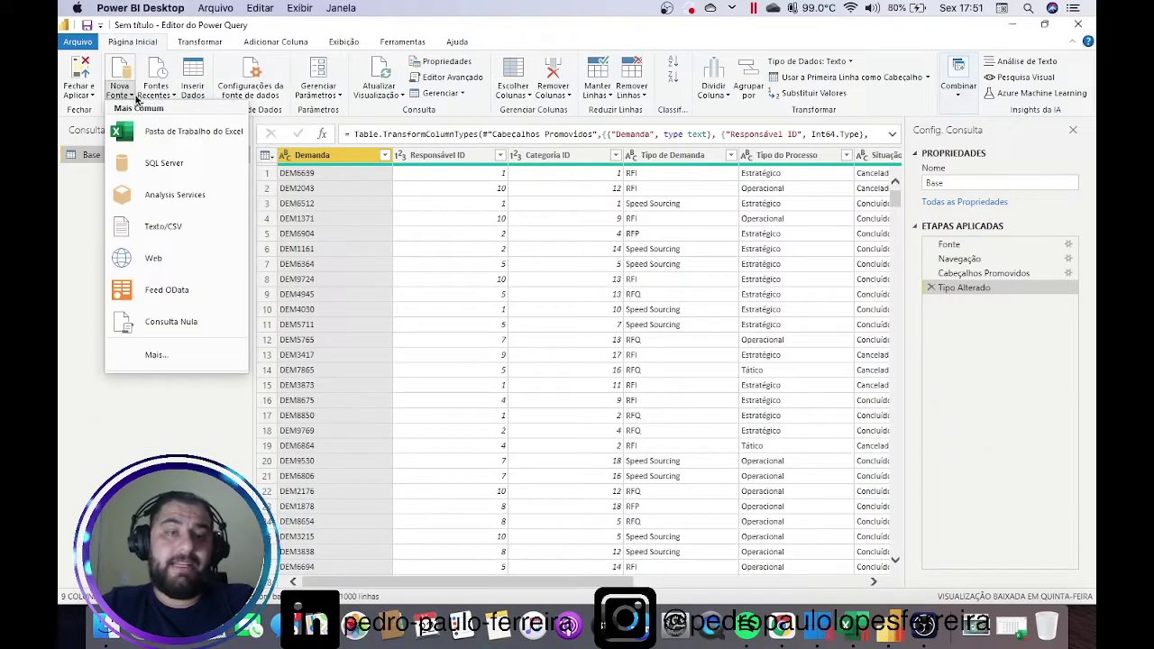
{"action": "left_click", "coordinate": [358, 255]}
{"action": "double_click", "coordinate": [292, 139]}
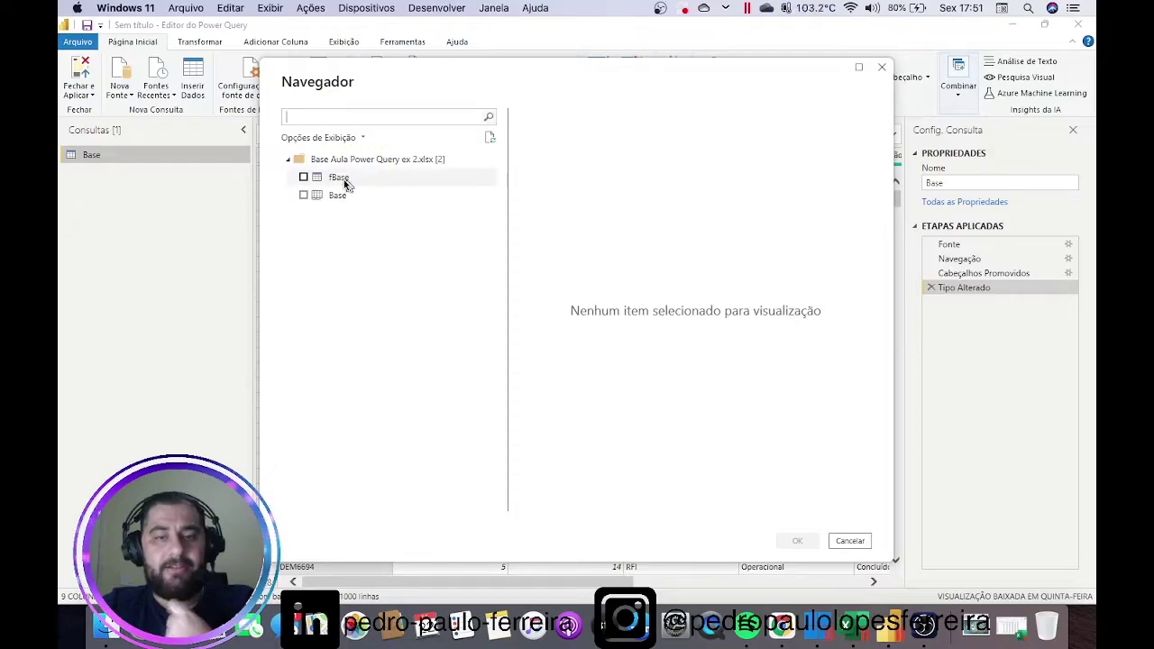
{"action": "left_click", "coordinate": [339, 185]}
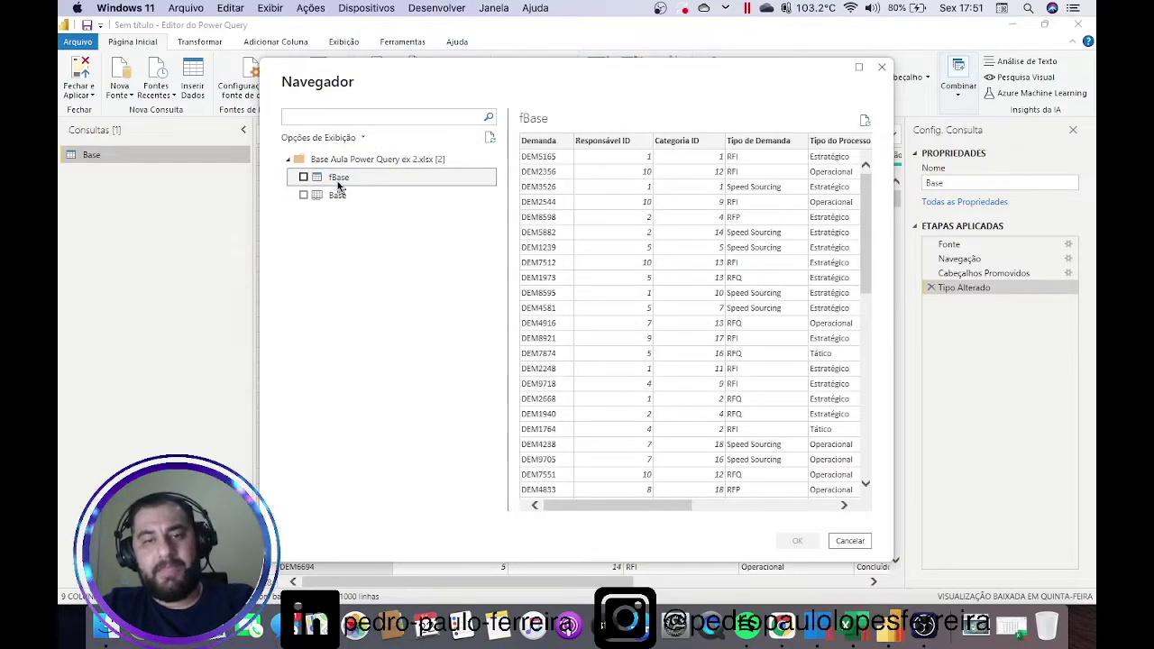
{"action": "left_click", "coordinate": [304, 194]}
{"action": "left_click", "coordinate": [303, 177]}
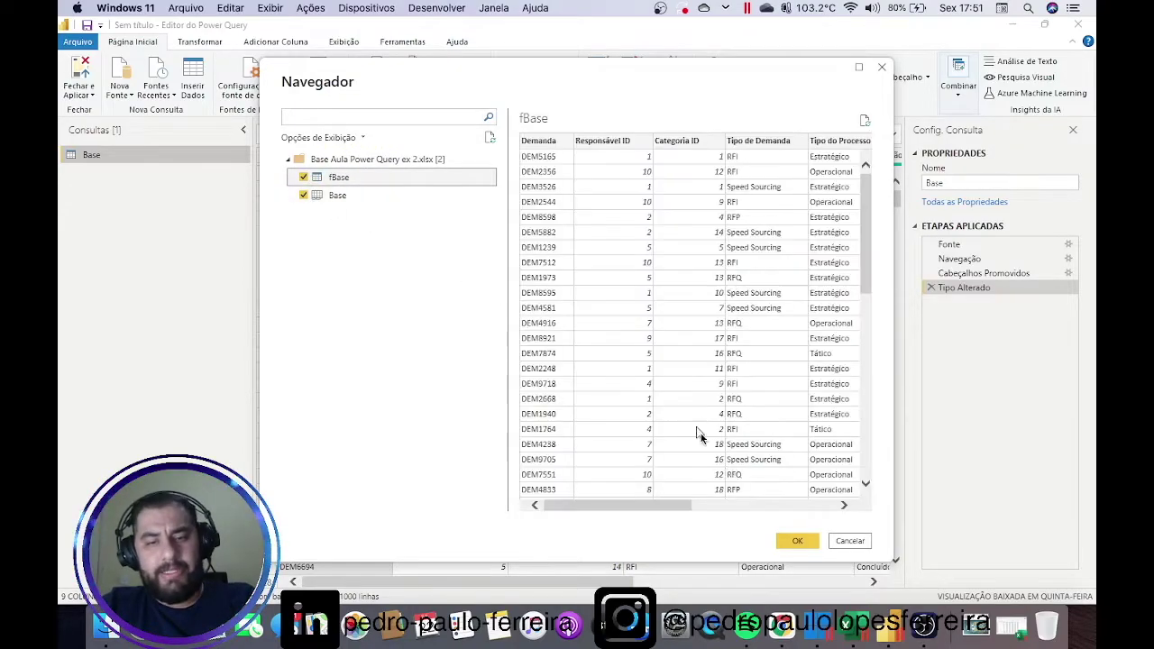
{"action": "left_click", "coordinate": [797, 540]}
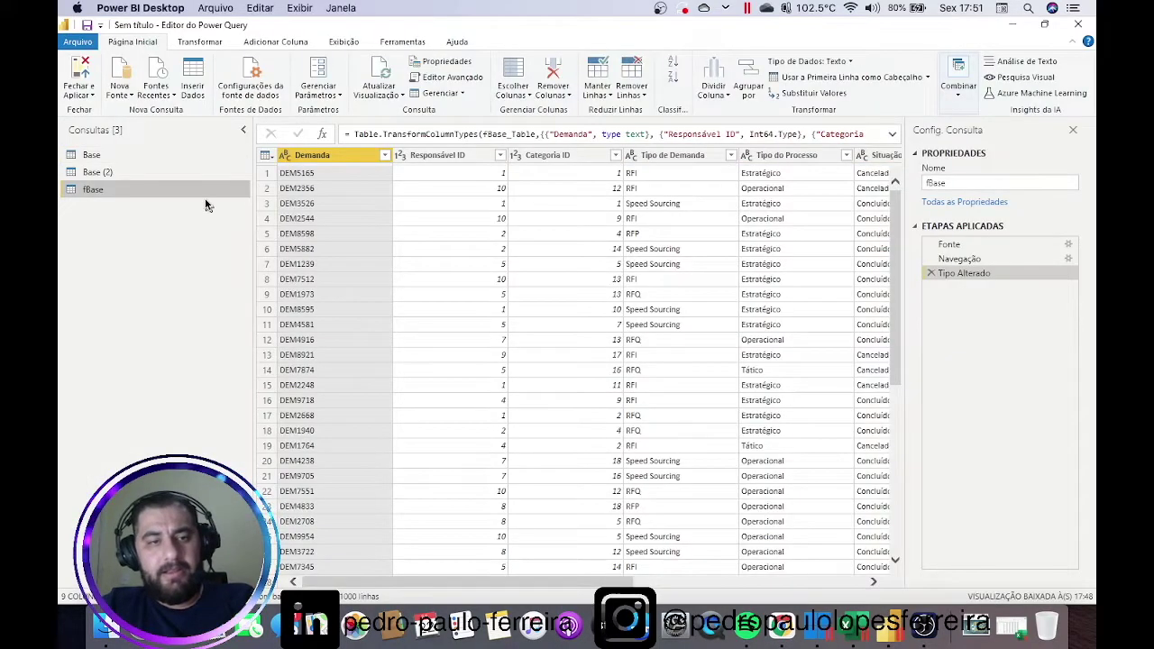
{"action": "left_click", "coordinate": [90, 154]}
- Delete the original Base query
{"action": "right_click", "coordinate": [90, 155]}
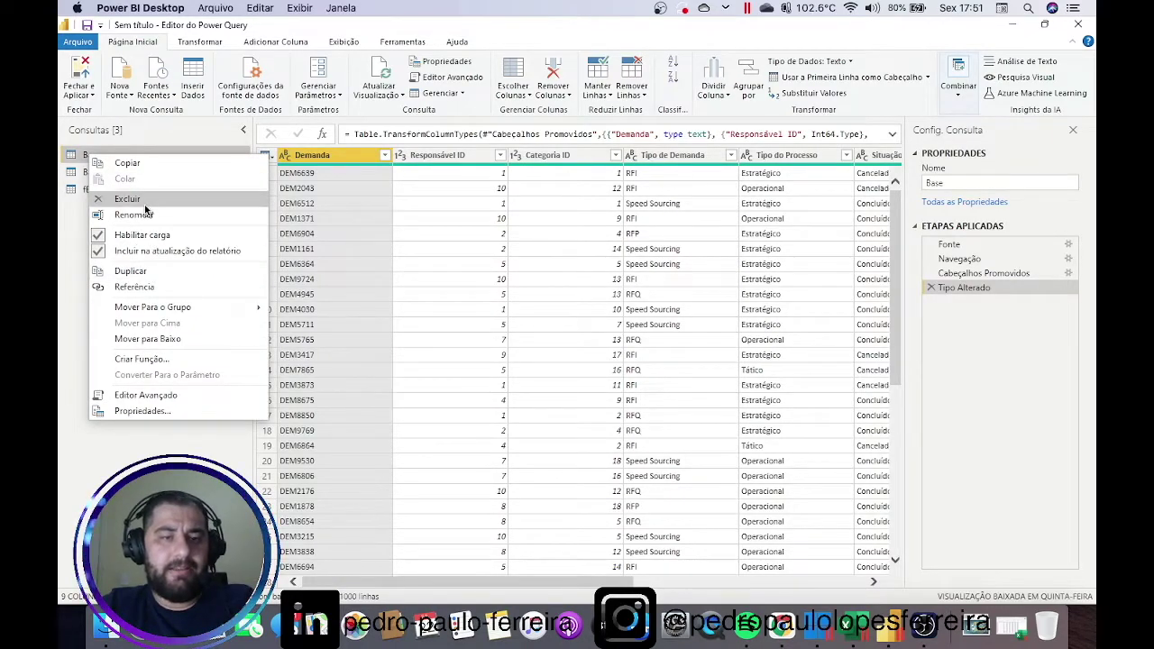
{"action": "left_click", "coordinate": [144, 205]}
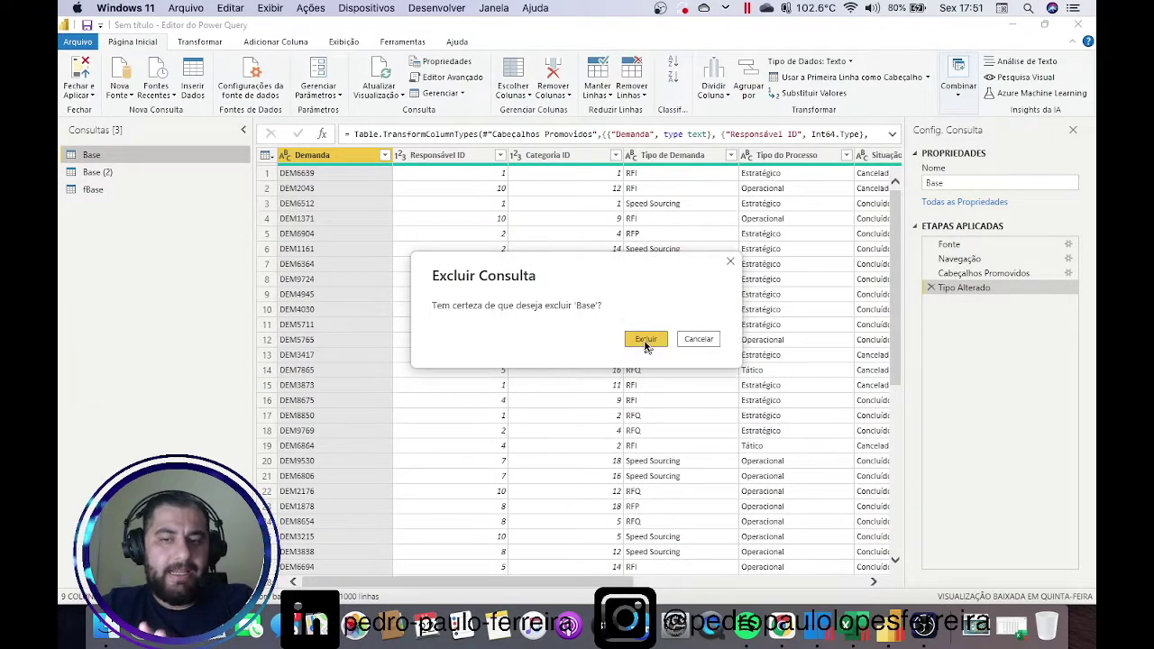
{"action": "left_click", "coordinate": [646, 340]}
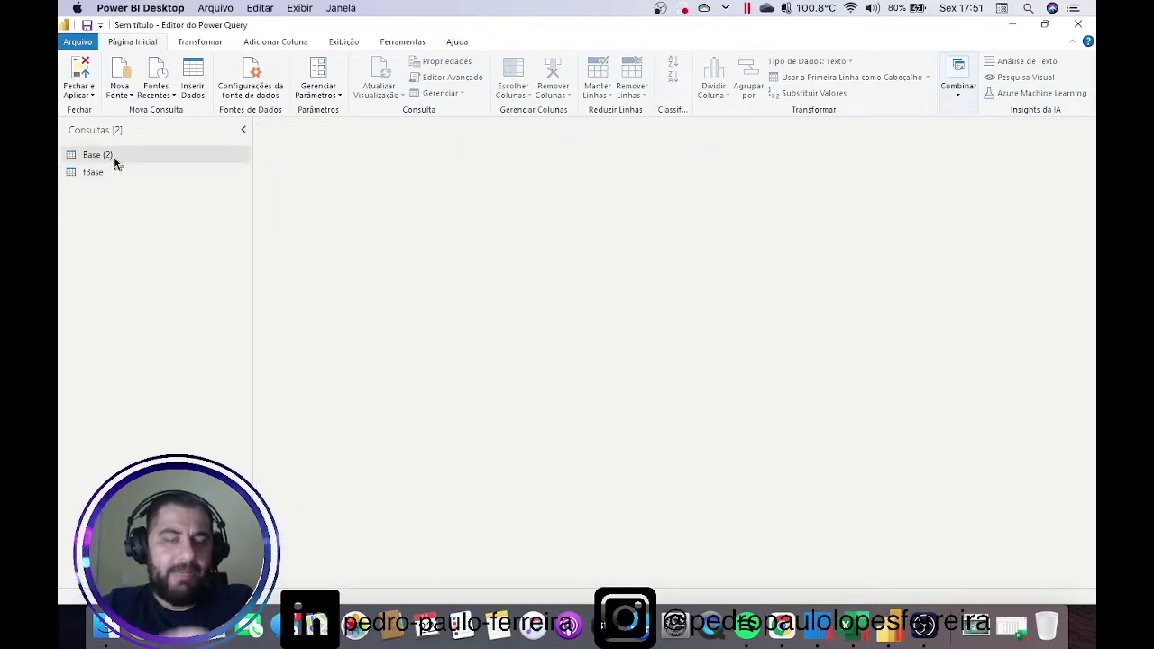
- Rename the queries to Base - Guia and fBase - Tabela
{"action": "left_click", "coordinate": [99, 155]}
{"action": "key", "text": "BackSpace"}
{"action": "key", "text": "BackSpace"}
{"action": "key", "text": "BackSpace"}
{"action": "key", "text": "BackSpace"}
{"action": "key", "text": "Return"}
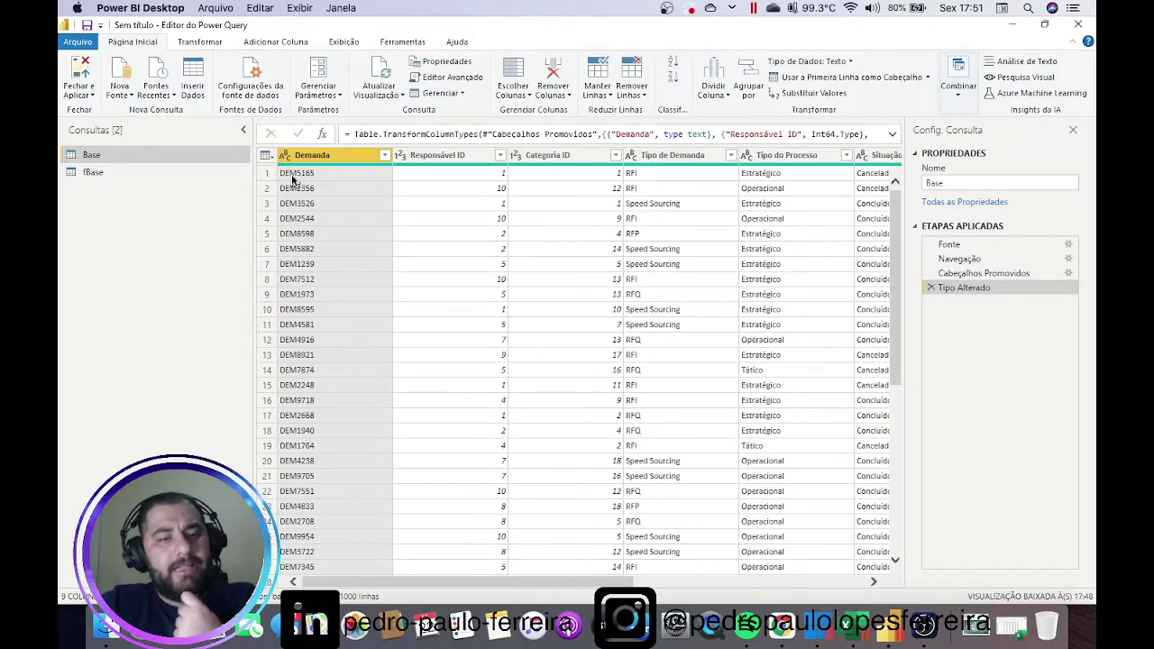
{"action": "left_click", "coordinate": [992, 183]}
{"action": "type", "text": "- Guia"}
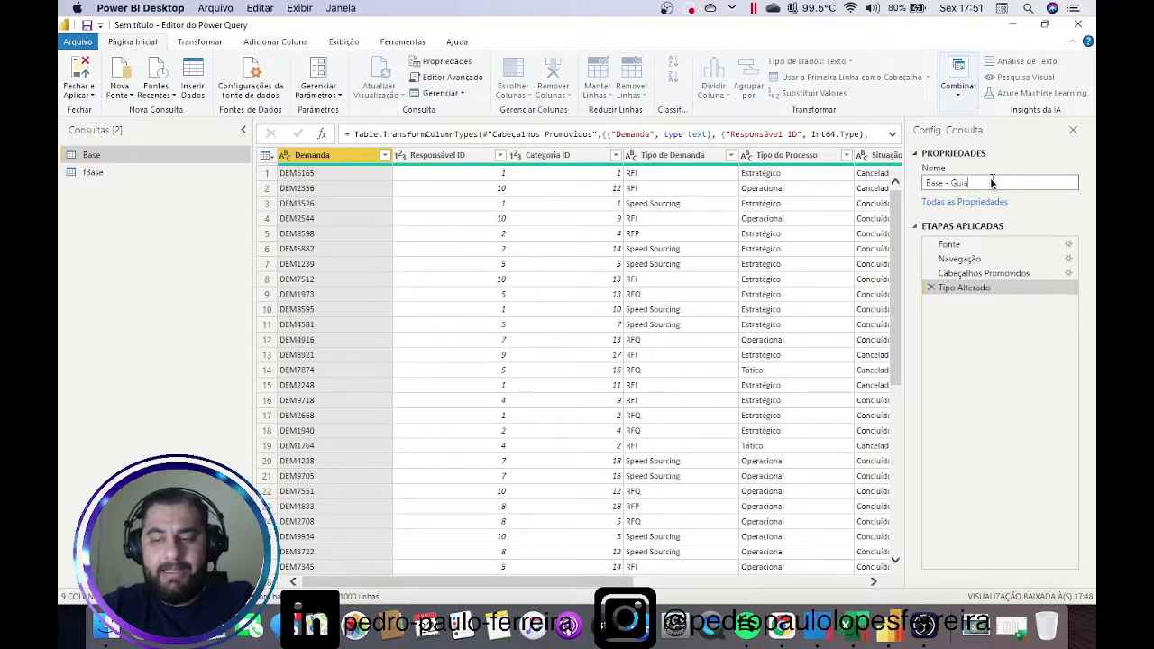
{"action": "key", "text": "Return"}
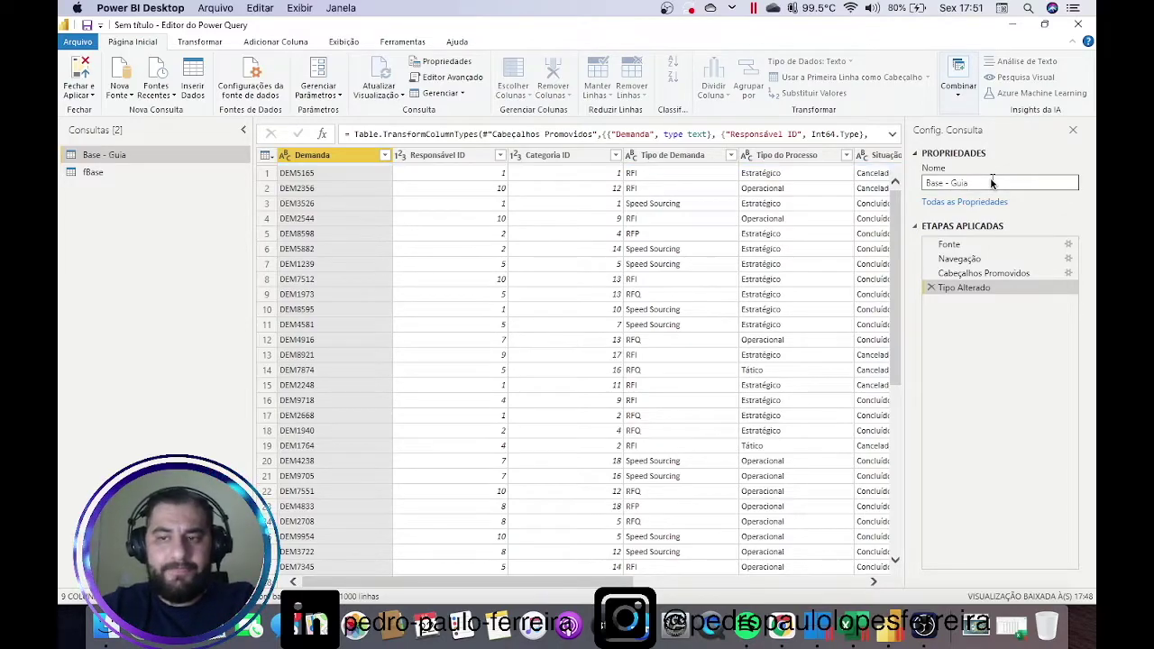
{"action": "left_click", "coordinate": [149, 177]}
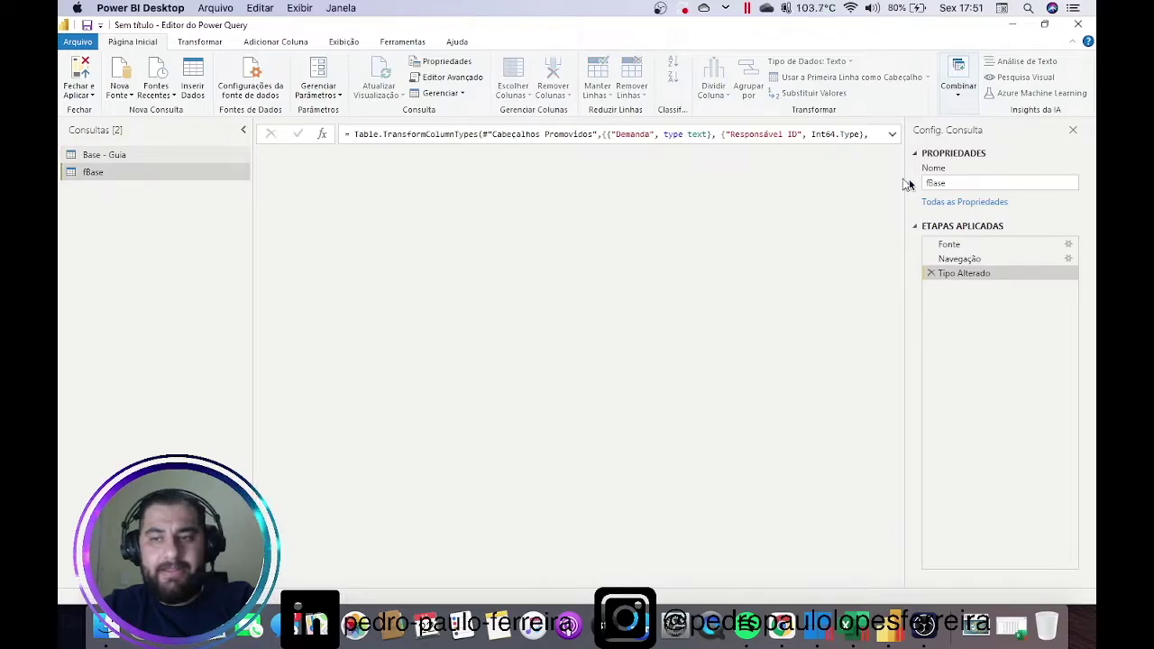
{"action": "left_click", "coordinate": [979, 184]}
{"action": "type", "text": "- Tabela"}
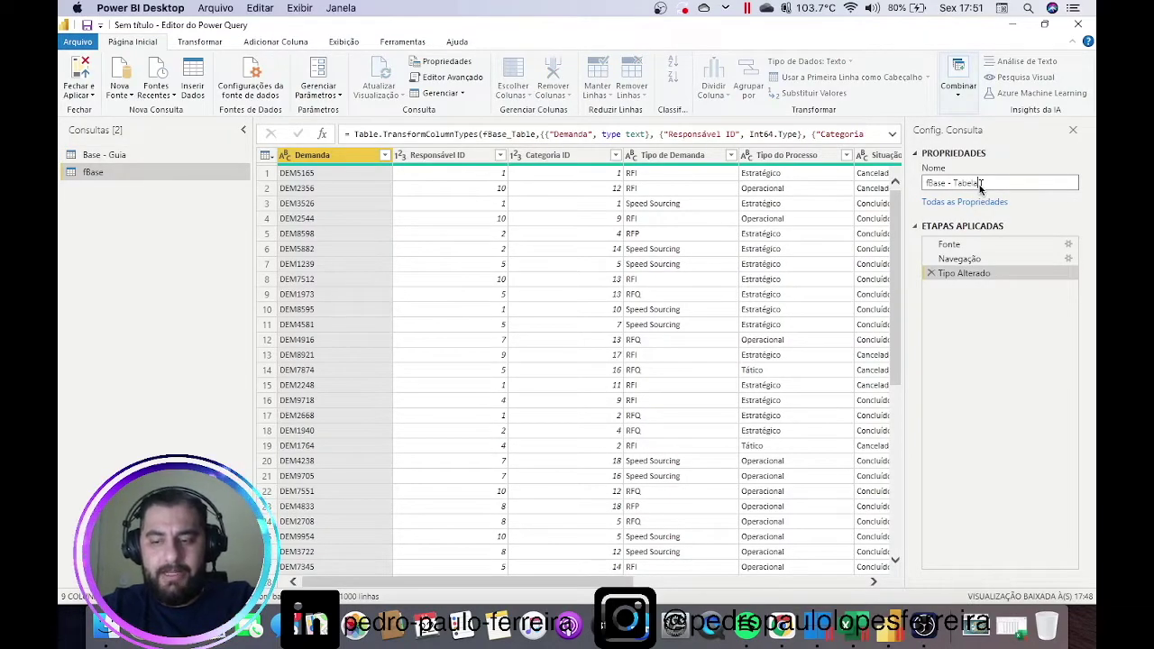
{"action": "key", "text": "Return"}
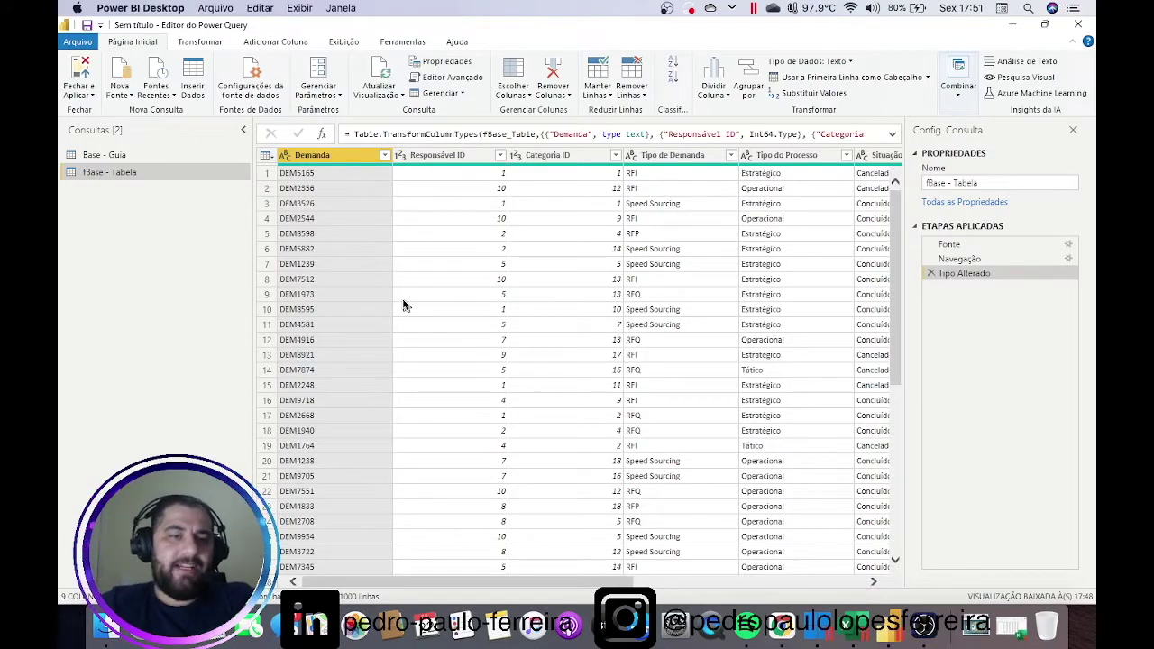
- Compare the applied steps of Base - Guia and fBase - Tabela, then switch to Excel
{"action": "left_click", "coordinate": [139, 158]}
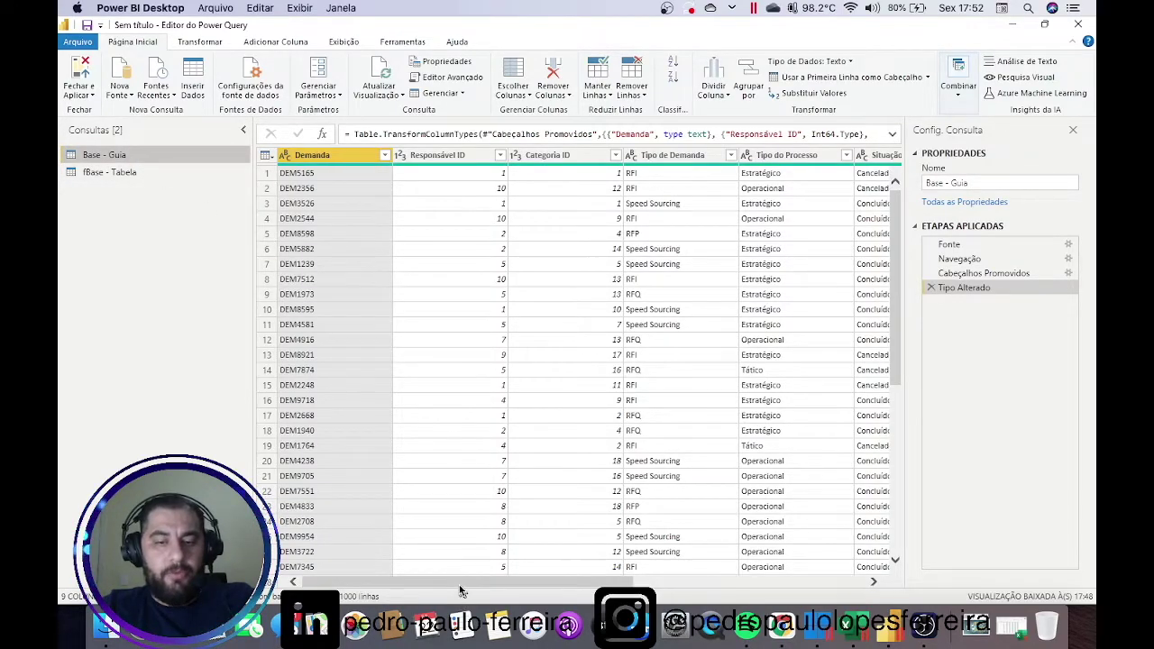
{"action": "scroll", "coordinate": [459, 577], "scroll_direction": "right", "scroll_amount": 5}
{"action": "scroll", "coordinate": [459, 577], "scroll_direction": "left", "scroll_amount": 5}
{"action": "left_click", "coordinate": [125, 172]}
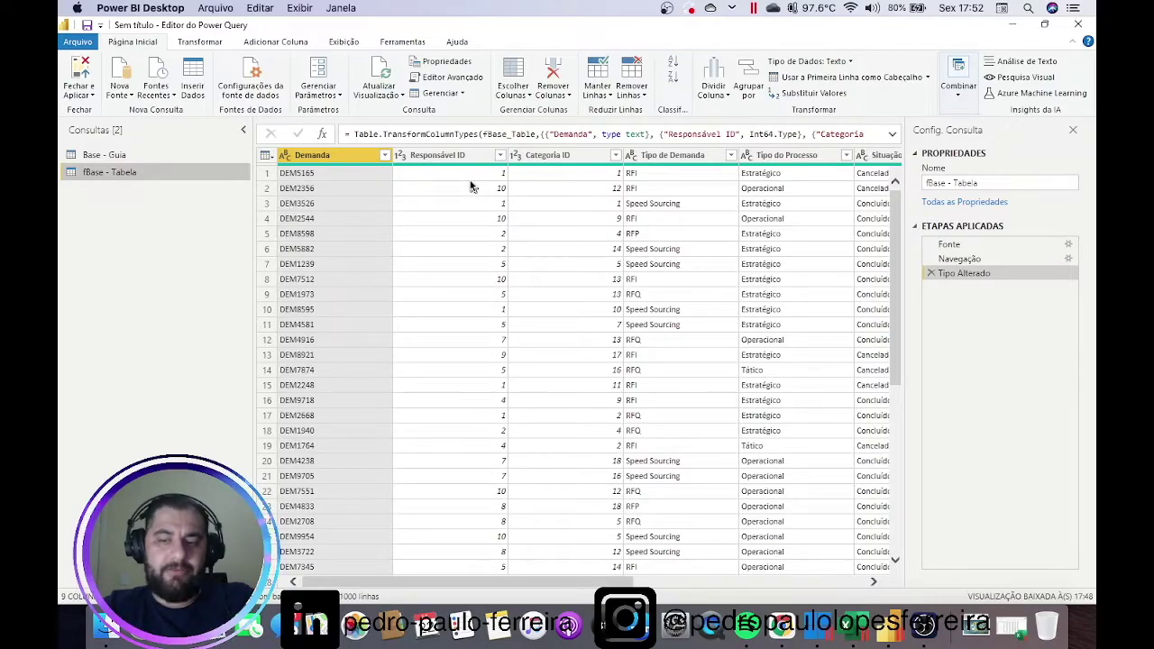
{"action": "left_click", "coordinate": [852, 626]}
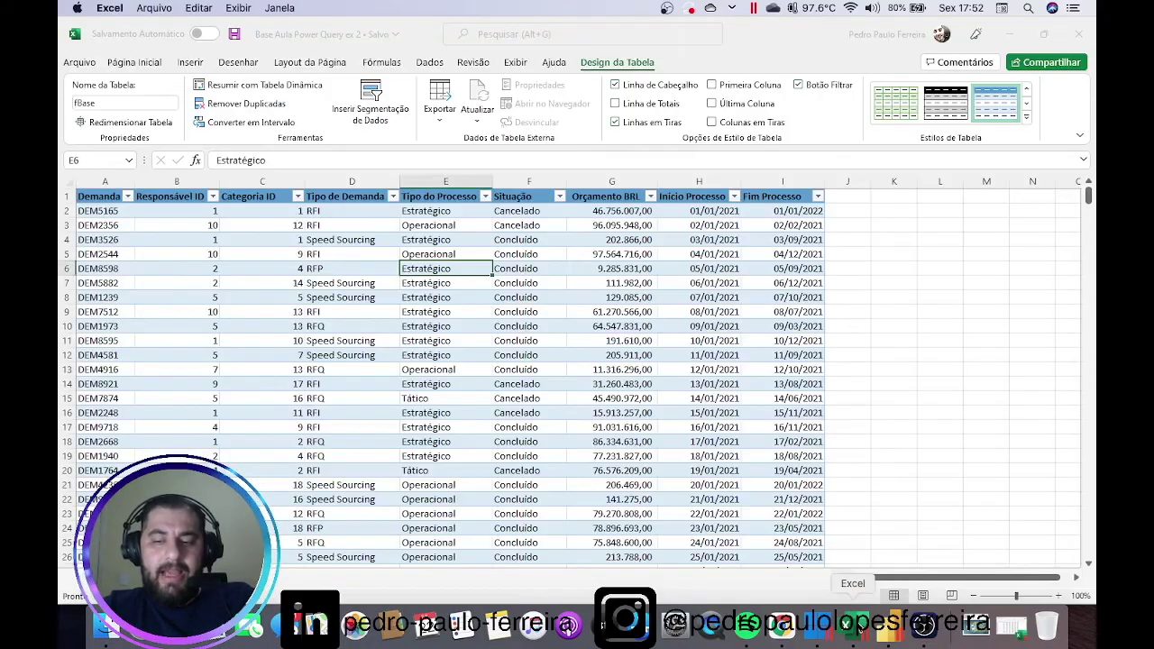
- Scroll below the fBase table and begin typing xx in an empty cell
{"action": "left_click", "coordinate": [351, 211]}
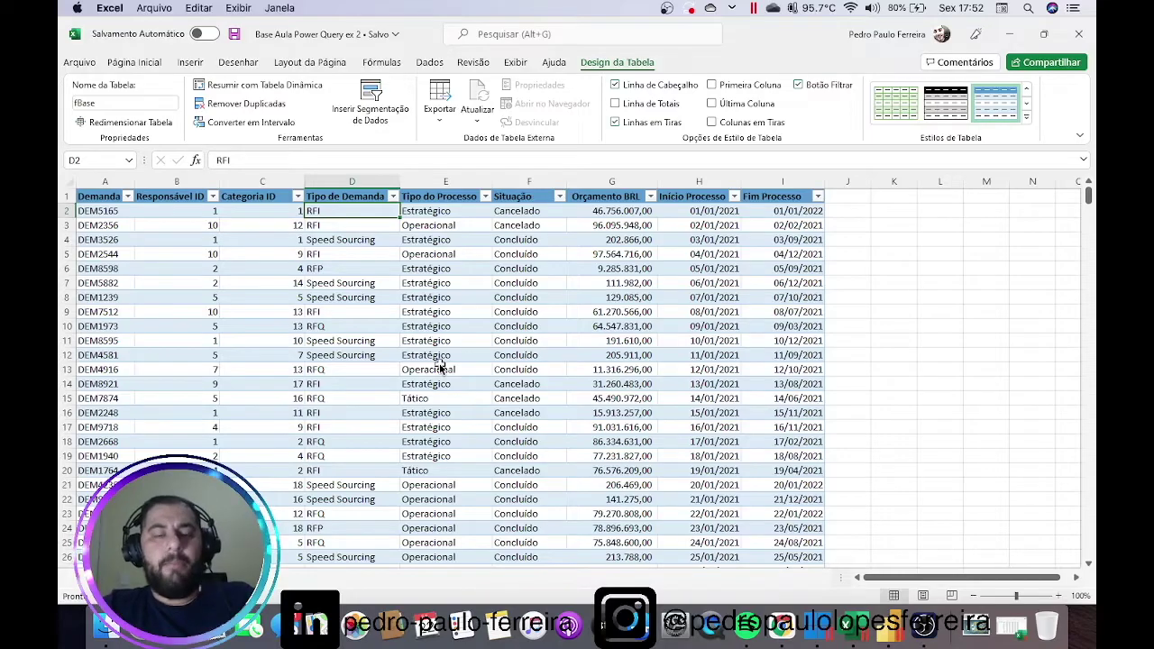
{"action": "scroll", "coordinate": [441, 362], "scroll_direction": "down", "scroll_amount": 5}
{"action": "scroll", "coordinate": [442, 362], "scroll_direction": "down", "scroll_amount": 10}
{"action": "scroll", "coordinate": [442, 362], "scroll_direction": "down", "scroll_amount": 10}
{"action": "scroll", "coordinate": [442, 362], "scroll_direction": "down", "scroll_amount": 10}
{"action": "scroll", "coordinate": [442, 362], "scroll_direction": "down", "scroll_amount": 10}
{"action": "scroll", "coordinate": [441, 362], "scroll_direction": "down", "scroll_amount": 10}
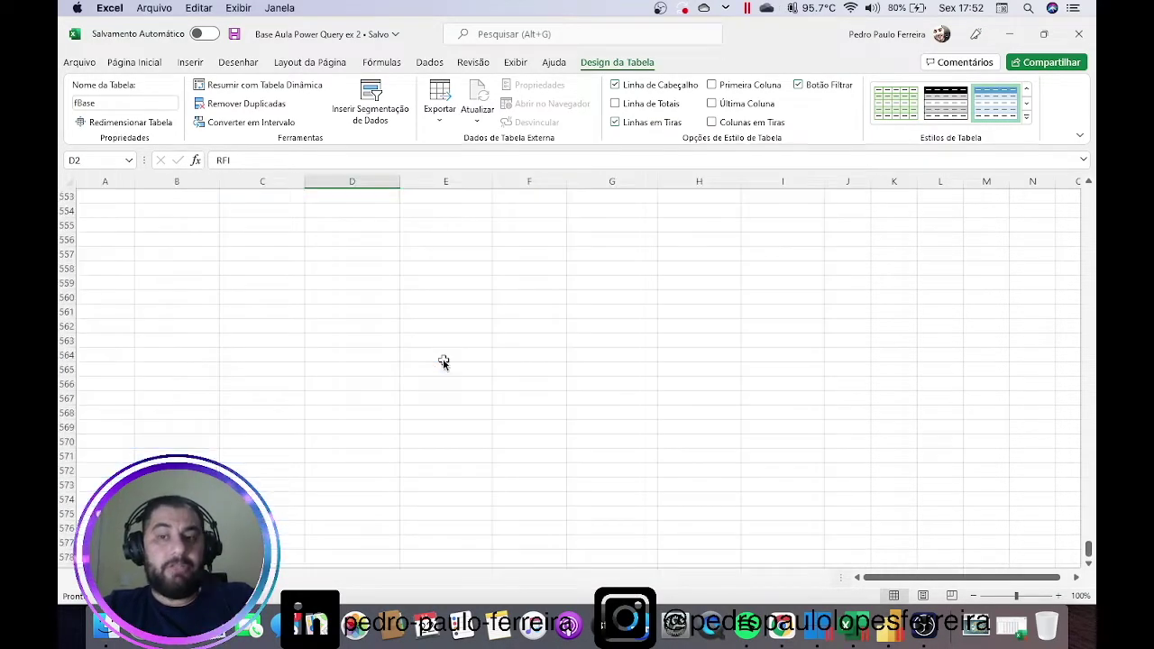
{"action": "scroll", "coordinate": [442, 362], "scroll_direction": "down", "scroll_amount": 5}
{"action": "scroll", "coordinate": [442, 362], "scroll_direction": "up", "scroll_amount": 6}
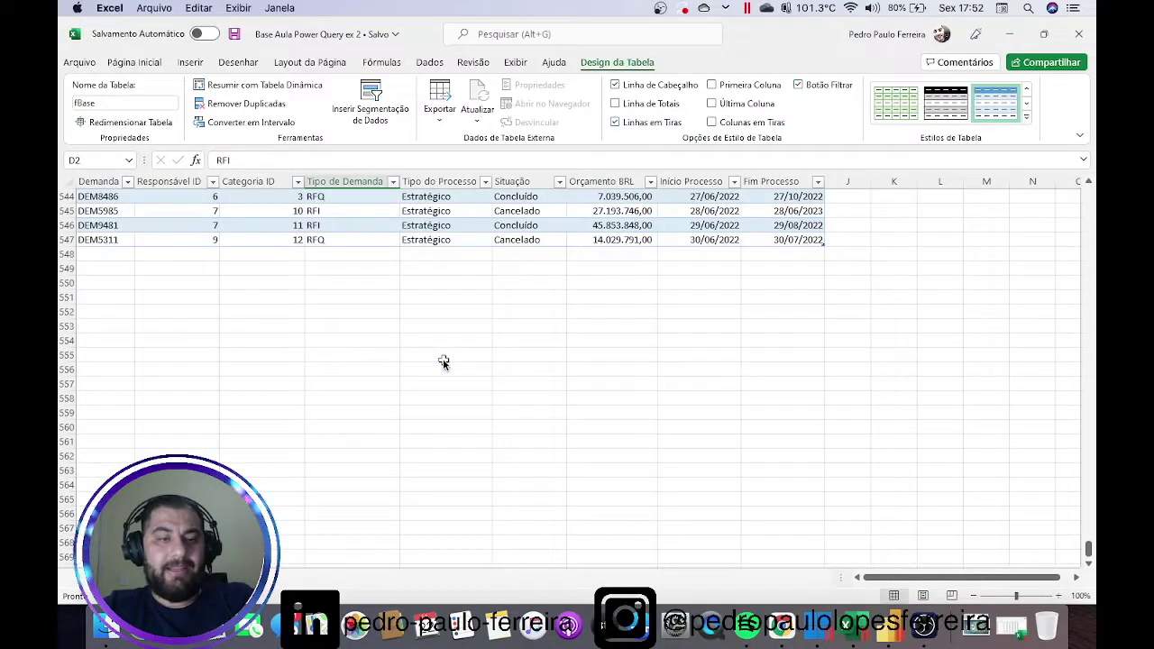
{"action": "left_click", "coordinate": [96, 315]}
{"action": "type", "text": "xx"}
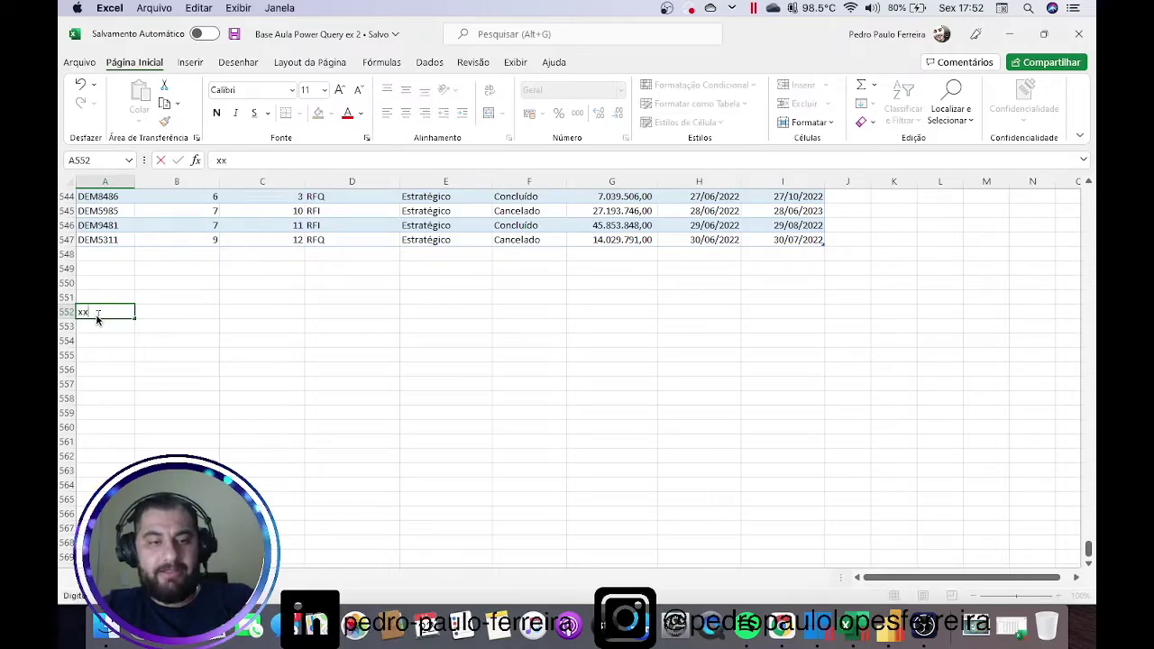
- Enter xxxxxxxx in cell A1000 and save the workbook
{"action": "scroll", "coordinate": [160, 340], "scroll_direction": "down", "scroll_amount": 20}
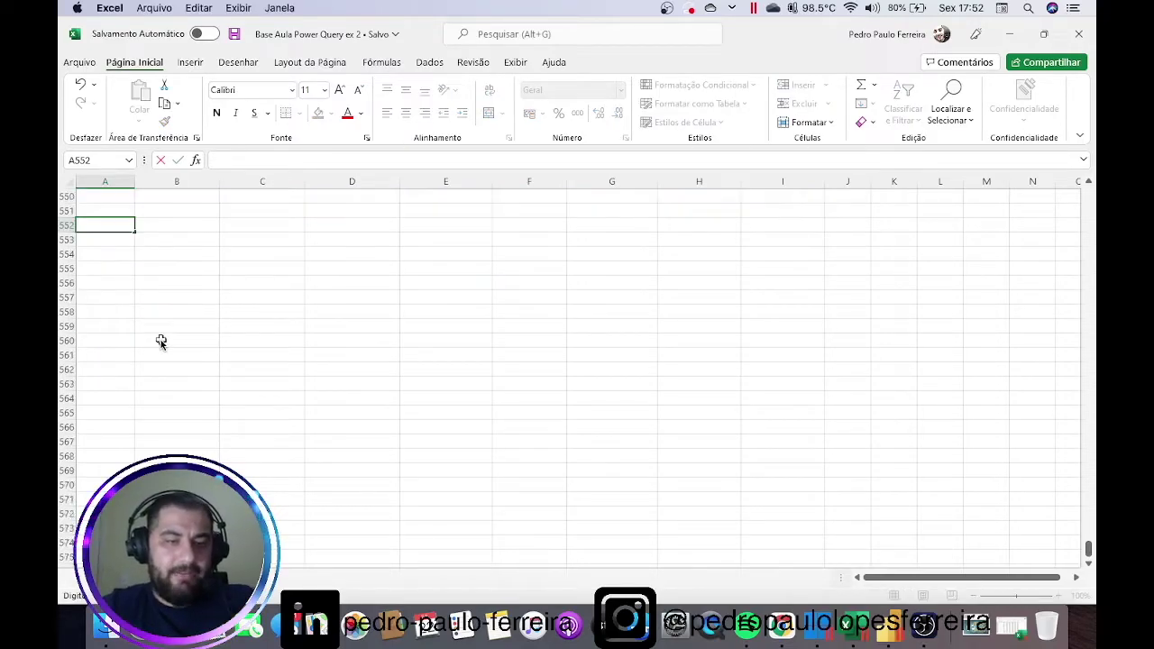
{"action": "scroll", "coordinate": [159, 340], "scroll_direction": "down", "scroll_amount": 6}
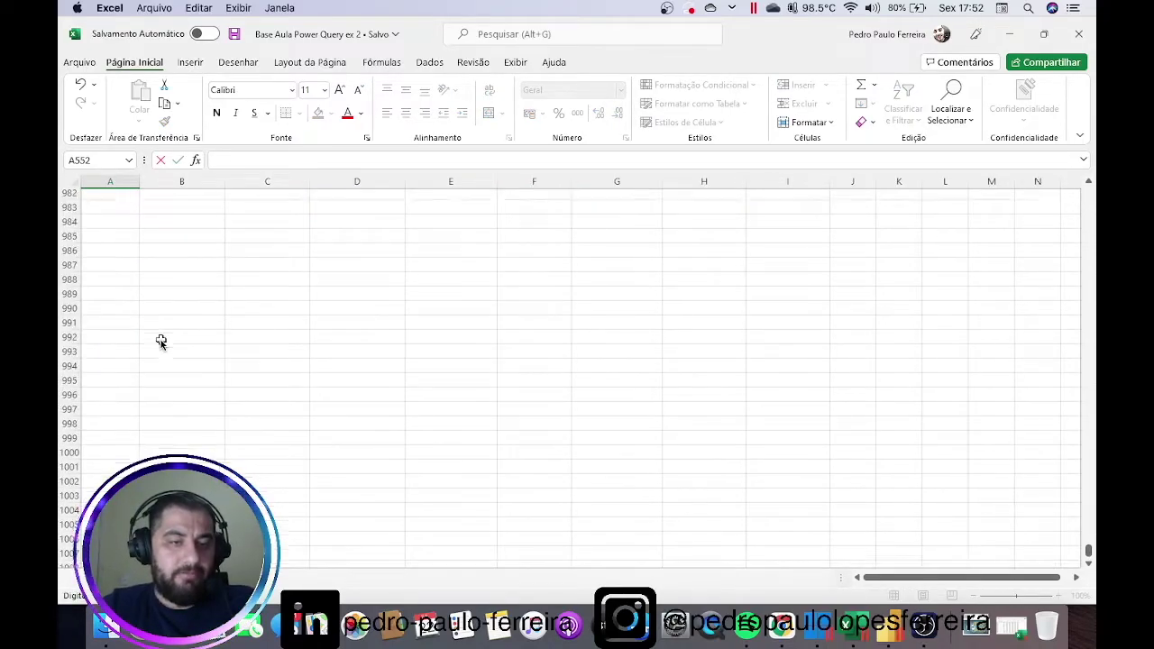
{"action": "left_click", "coordinate": [111, 412]}
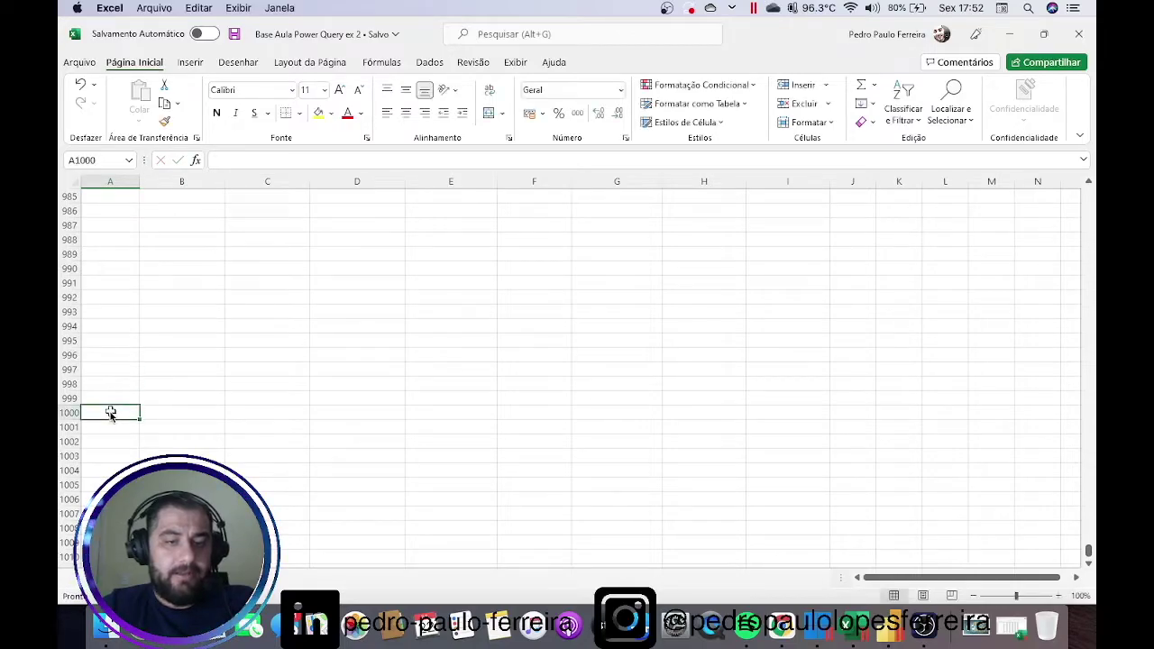
{"action": "type", "text": "xxxxxxxxx"}
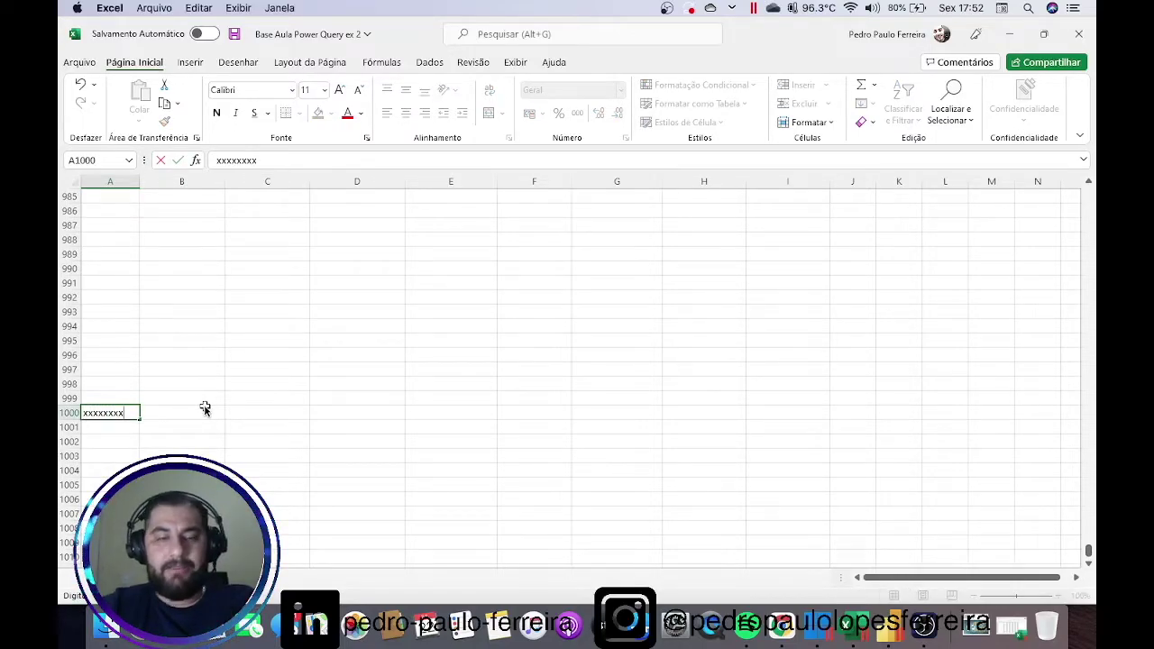
{"action": "key", "text": "Return"}
{"action": "left_click", "coordinate": [234, 33]}
{"action": "left_click", "coordinate": [895, 624]}
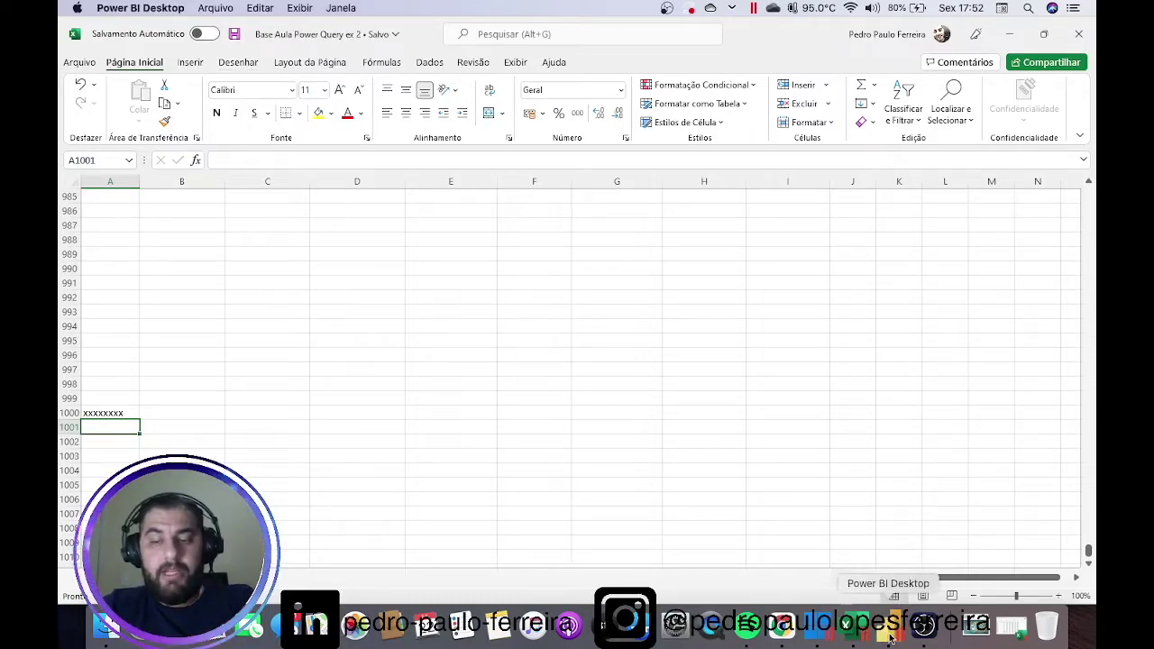
- Refresh all queries with Atualizar Tudo and scroll the fBase - Tabela preview to check the new Demanda values
{"action": "left_click", "coordinate": [394, 99]}
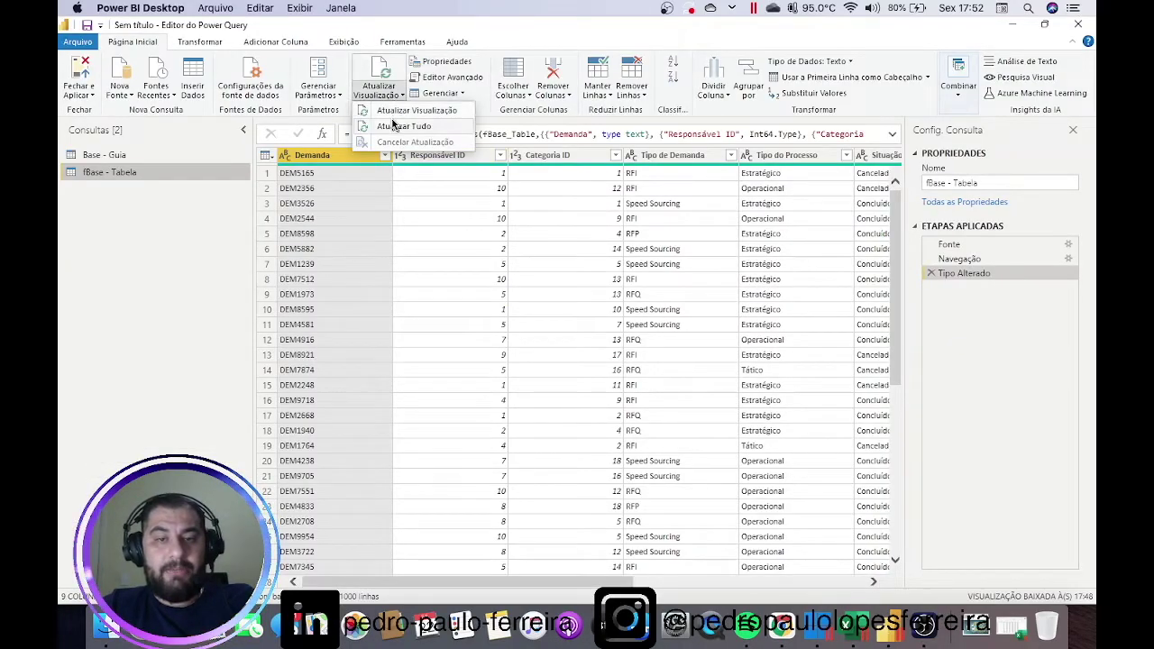
{"action": "left_click", "coordinate": [389, 128]}
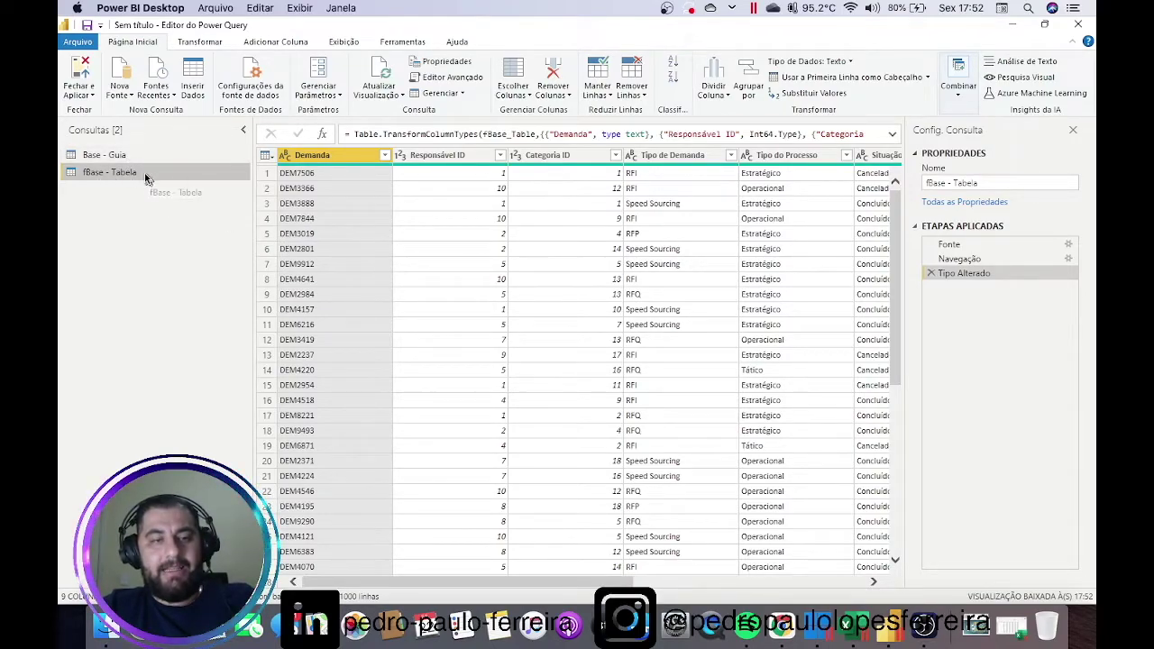
{"action": "scroll", "coordinate": [409, 243], "scroll_direction": "down", "scroll_amount": 10}
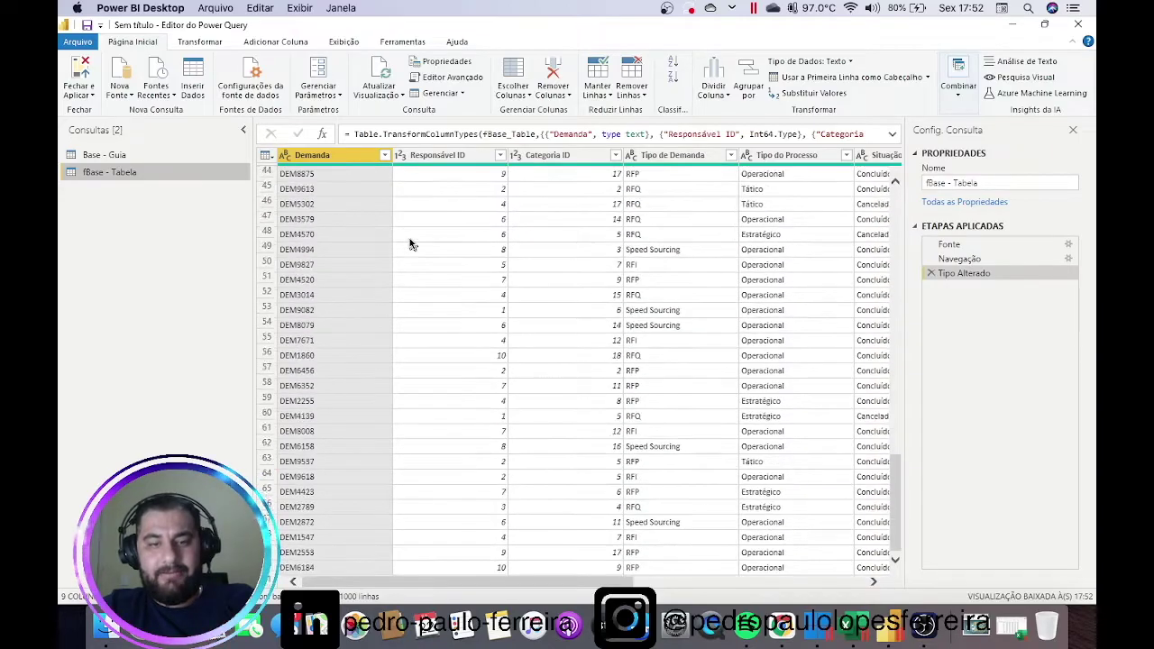
{"action": "scroll", "coordinate": [409, 243], "scroll_direction": "down", "scroll_amount": 15}
{"action": "scroll", "coordinate": [409, 244], "scroll_direction": "down", "scroll_amount": 7}
{"action": "scroll", "coordinate": [410, 243], "scroll_direction": "down", "scroll_amount": 7}
{"action": "scroll", "coordinate": [409, 243], "scroll_direction": "down", "scroll_amount": 7}
{"action": "scroll", "coordinate": [409, 243], "scroll_direction": "down", "scroll_amount": 7}
{"action": "scroll", "coordinate": [409, 243], "scroll_direction": "down", "scroll_amount": 10}
{"action": "scroll", "coordinate": [409, 244], "scroll_direction": "down", "scroll_amount": 5}
{"action": "scroll", "coordinate": [410, 244], "scroll_direction": "down", "scroll_amount": 6}
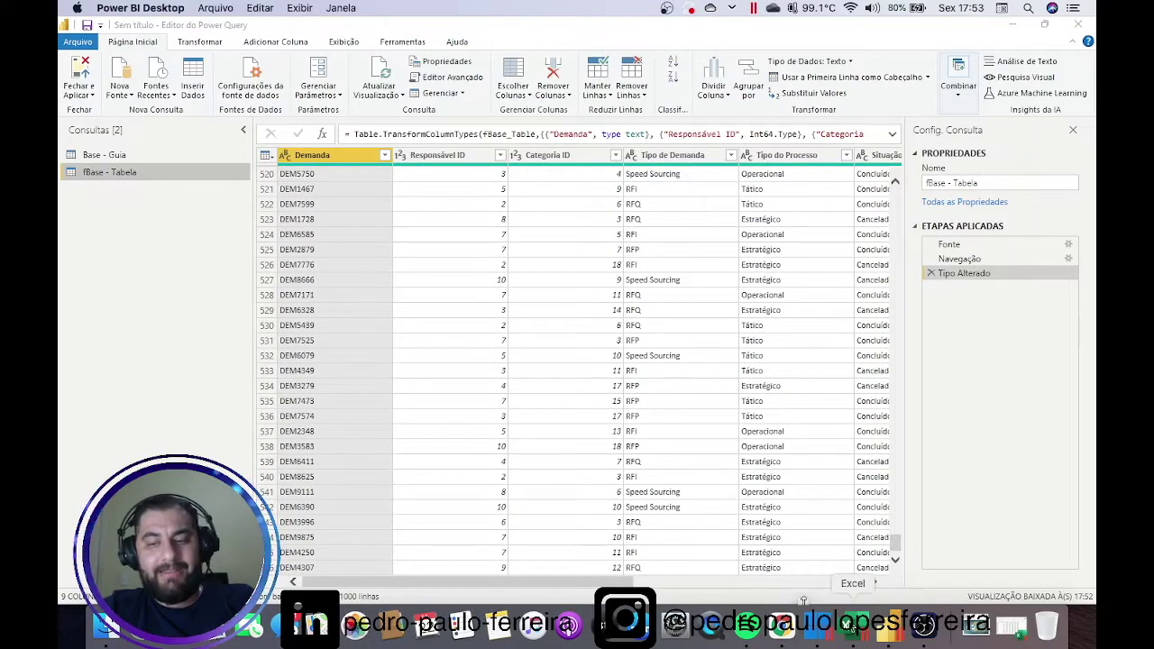
- Return to Excel at the fBase table's last row 547, ending with DEM4307
{"action": "key", "text": "super+Tab"}
{"action": "scroll", "coordinate": [234, 405], "scroll_direction": "up", "scroll_amount": 15}
{"action": "scroll", "coordinate": [233, 405], "scroll_direction": "up", "scroll_amount": 10}
{"action": "scroll", "coordinate": [234, 405], "scroll_direction": "up", "scroll_amount": 10}
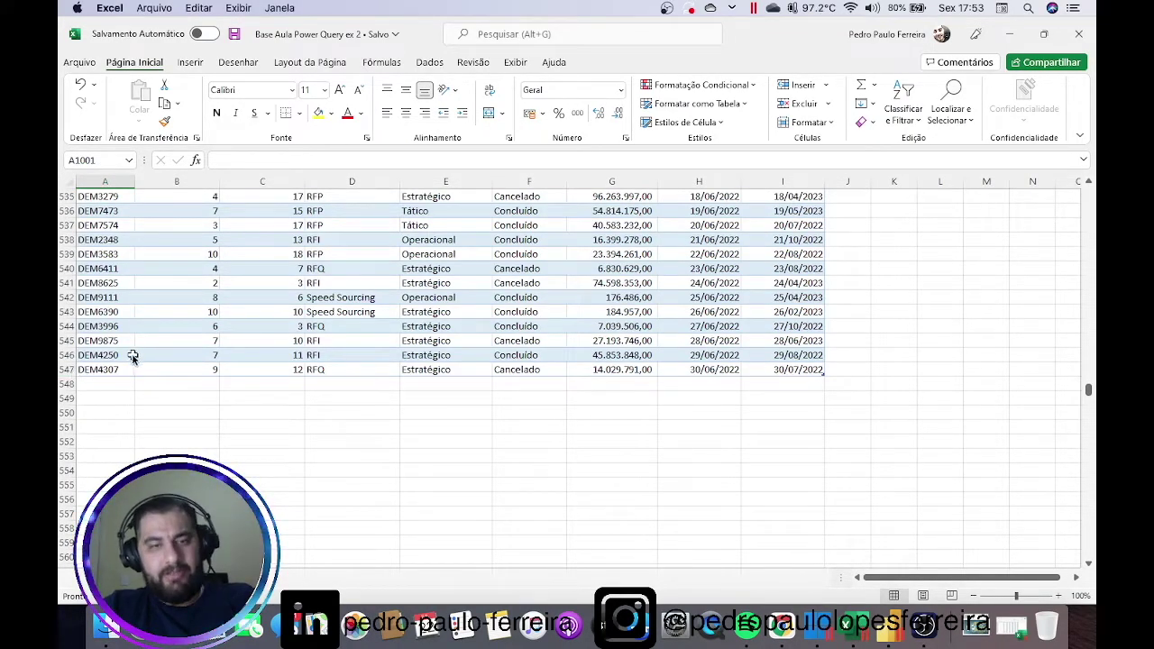
- Scroll the Excel sheet to the fBase table's last row 547, then bring back the Power Query editor
{"action": "scroll", "coordinate": [177, 337], "scroll_direction": "up", "scroll_amount": 15}
{"action": "scroll", "coordinate": [178, 337], "scroll_direction": "up", "scroll_amount": 15}
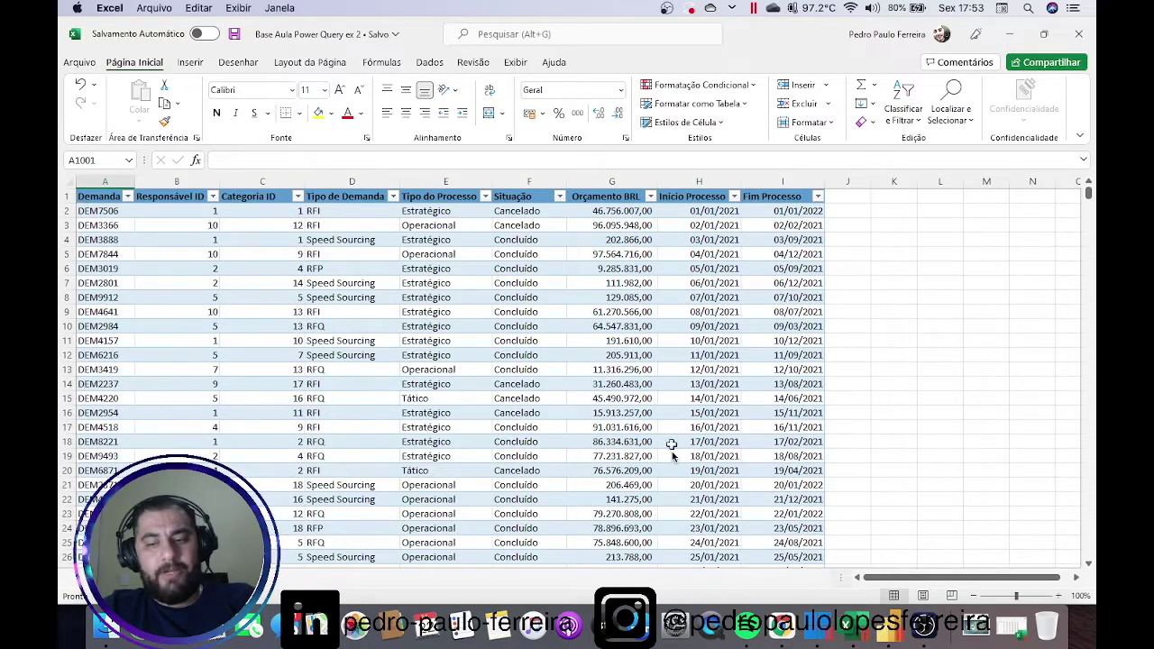
{"action": "scroll", "coordinate": [298, 355], "scroll_direction": "down", "scroll_amount": 10}
{"action": "scroll", "coordinate": [298, 354], "scroll_direction": "down", "scroll_amount": 15}
{"action": "scroll", "coordinate": [299, 354], "scroll_direction": "down", "scroll_amount": 15}
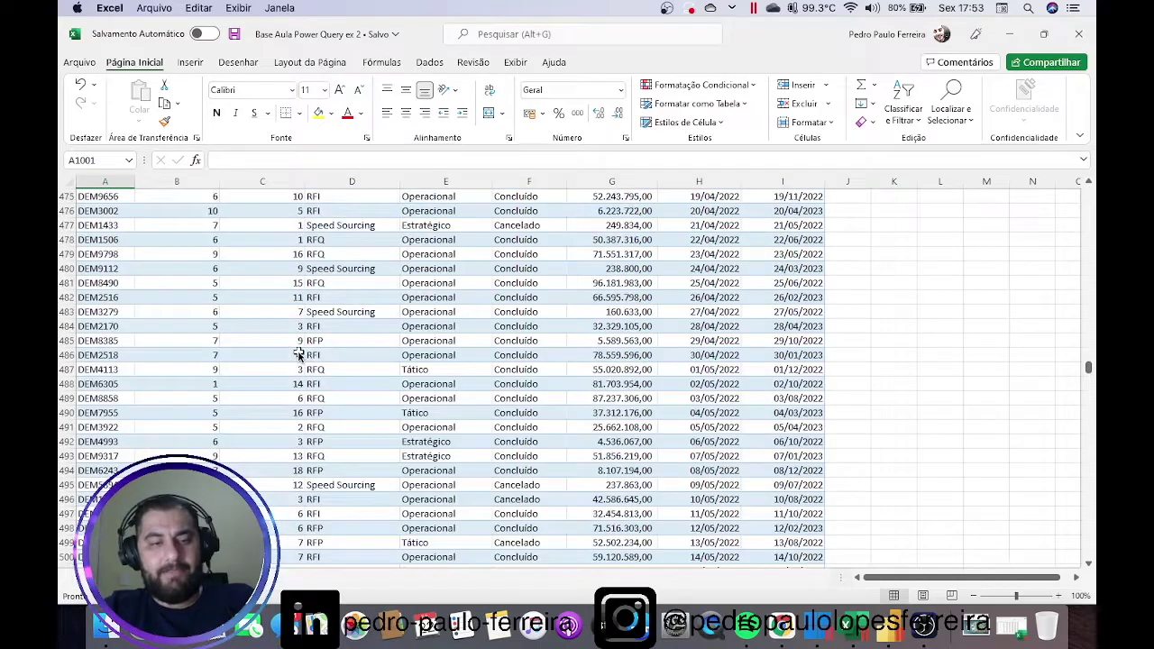
{"action": "scroll", "coordinate": [298, 354], "scroll_direction": "down", "scroll_amount": 15}
{"action": "scroll", "coordinate": [299, 354], "scroll_direction": "up", "scroll_amount": 11}
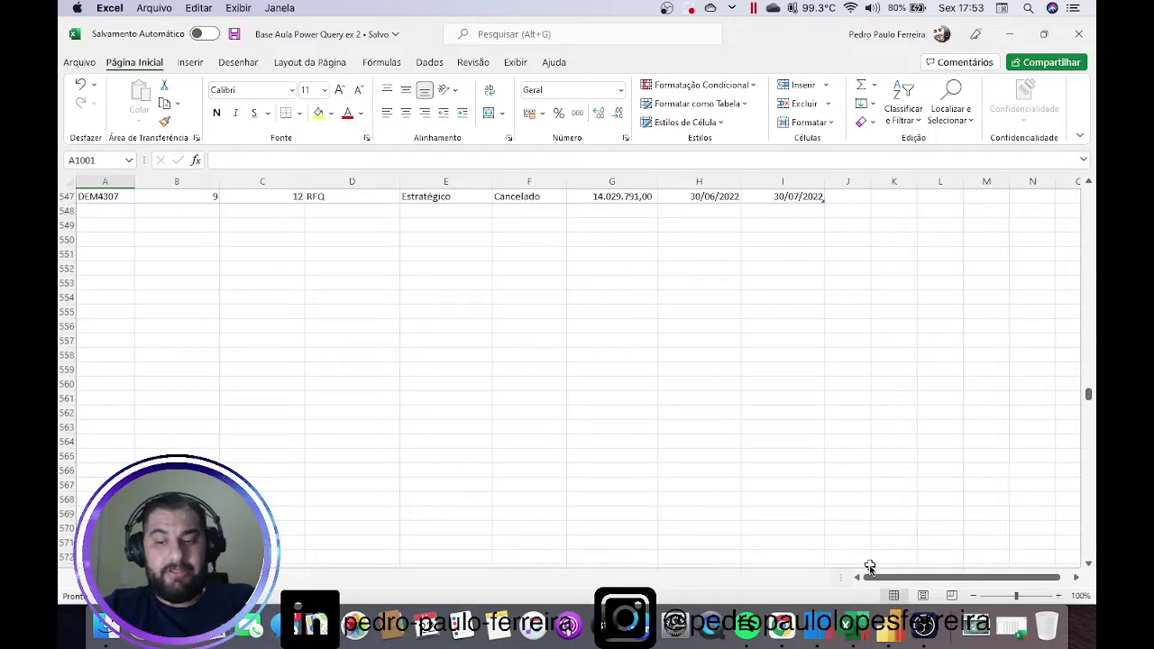
{"action": "left_click", "coordinate": [889, 631]}
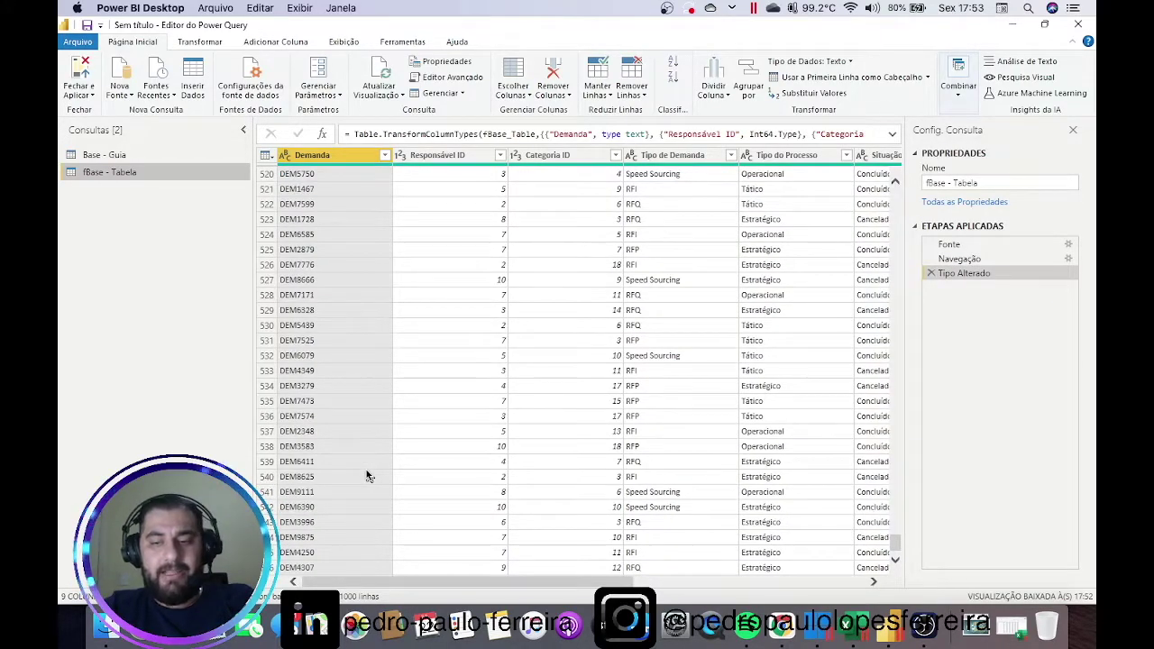
- Open the Base - Guia query and scroll its preview past DEM4307 into the null rows
{"action": "left_click", "coordinate": [118, 155]}
{"action": "scroll", "coordinate": [440, 310], "scroll_direction": "down", "scroll_amount": 15}
{"action": "scroll", "coordinate": [440, 310], "scroll_direction": "down", "scroll_amount": 15}
{"action": "scroll", "coordinate": [439, 310], "scroll_direction": "down", "scroll_amount": 15}
{"action": "scroll", "coordinate": [440, 310], "scroll_direction": "down", "scroll_amount": 15}
{"action": "scroll", "coordinate": [440, 310], "scroll_direction": "down", "scroll_amount": 15}
{"action": "scroll", "coordinate": [440, 310], "scroll_direction": "down", "scroll_amount": 15}
{"action": "scroll", "coordinate": [440, 310], "scroll_direction": "down", "scroll_amount": 15}
{"action": "scroll", "coordinate": [440, 310], "scroll_direction": "down", "scroll_amount": 15}
{"action": "scroll", "coordinate": [439, 310], "scroll_direction": "down", "scroll_amount": 10}
{"action": "scroll", "coordinate": [439, 310], "scroll_direction": "down", "scroll_amount": 10}
{"action": "scroll", "coordinate": [440, 310], "scroll_direction": "down", "scroll_amount": 3}
{"action": "scroll", "coordinate": [439, 310], "scroll_direction": "down", "scroll_amount": 3}
- Scan the null rows down to row 1000's placeholder, then switch back to Excel
{"action": "scroll", "coordinate": [440, 310], "scroll_direction": "up", "scroll_amount": 3}
{"action": "scroll", "coordinate": [440, 310], "scroll_direction": "up", "scroll_amount": 4}
{"action": "scroll", "coordinate": [439, 310], "scroll_direction": "up", "scroll_amount": 5}
{"action": "scroll", "coordinate": [440, 310], "scroll_direction": "up", "scroll_amount": 8}
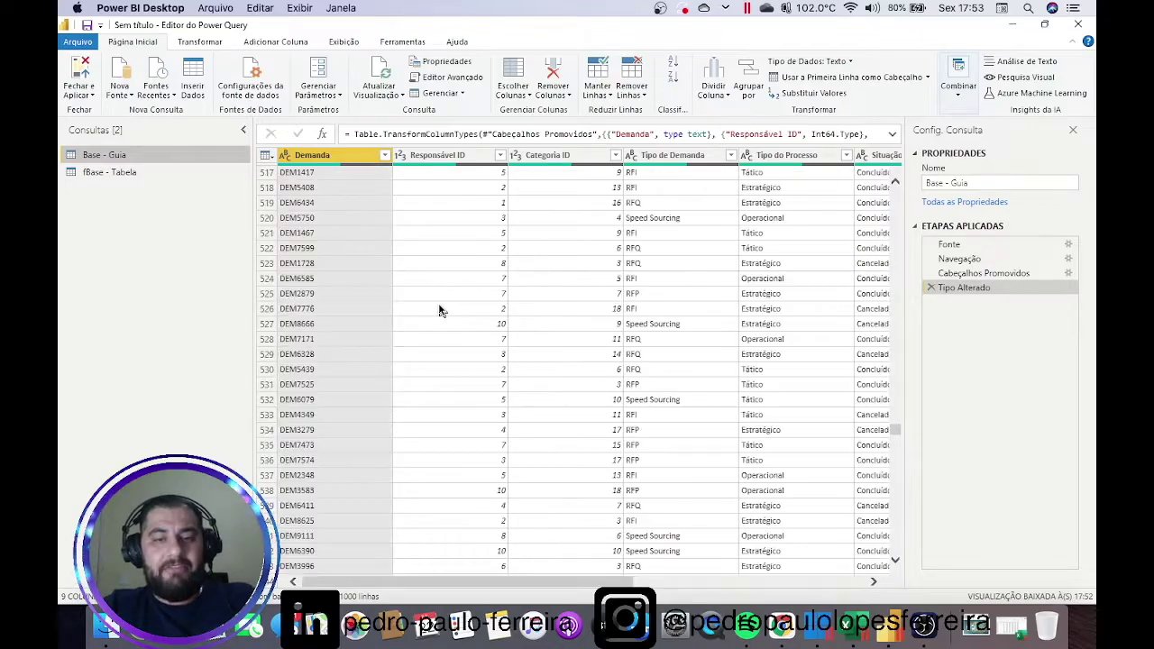
{"action": "scroll", "coordinate": [440, 310], "scroll_direction": "down", "scroll_amount": 1}
{"action": "scroll", "coordinate": [440, 310], "scroll_direction": "down", "scroll_amount": 2}
{"action": "scroll", "coordinate": [440, 310], "scroll_direction": "down", "scroll_amount": 2}
{"action": "scroll", "coordinate": [440, 310], "scroll_direction": "down", "scroll_amount": 3}
{"action": "scroll", "coordinate": [440, 310], "scroll_direction": "down", "scroll_amount": 10}
{"action": "scroll", "coordinate": [440, 310], "scroll_direction": "up", "scroll_amount": 3}
{"action": "scroll", "coordinate": [440, 310], "scroll_direction": "up", "scroll_amount": 3}
{"action": "scroll", "coordinate": [440, 310], "scroll_direction": "down", "scroll_amount": 8}
{"action": "scroll", "coordinate": [440, 310], "scroll_direction": "down", "scroll_amount": 10}
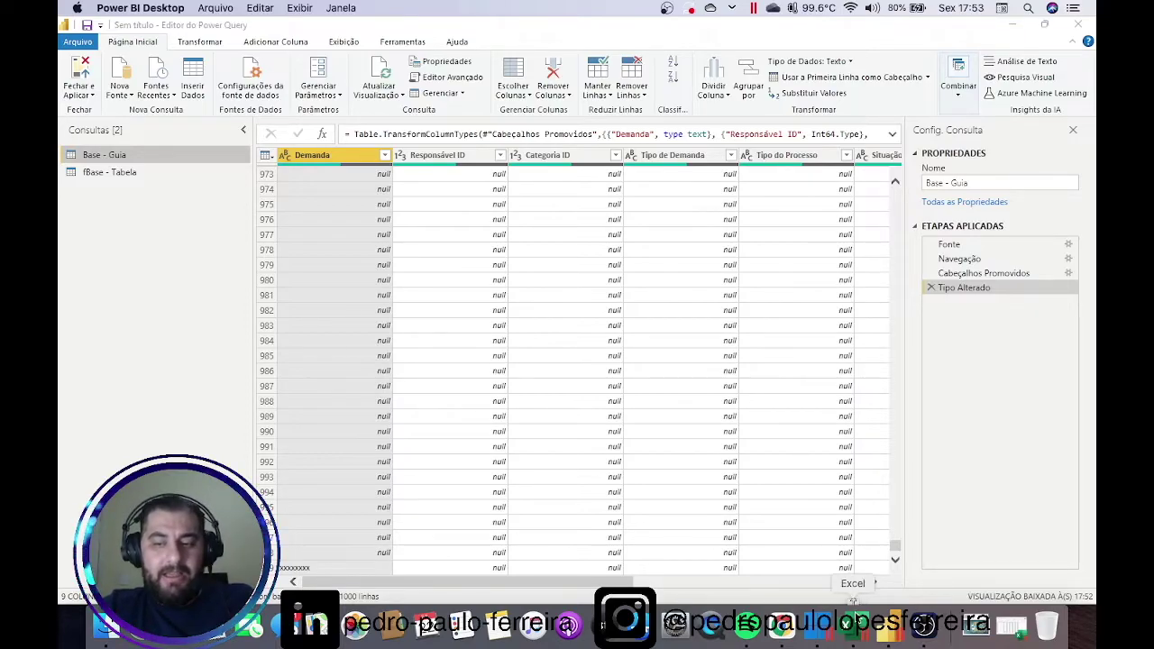
{"action": "key", "text": "super+Tab"}
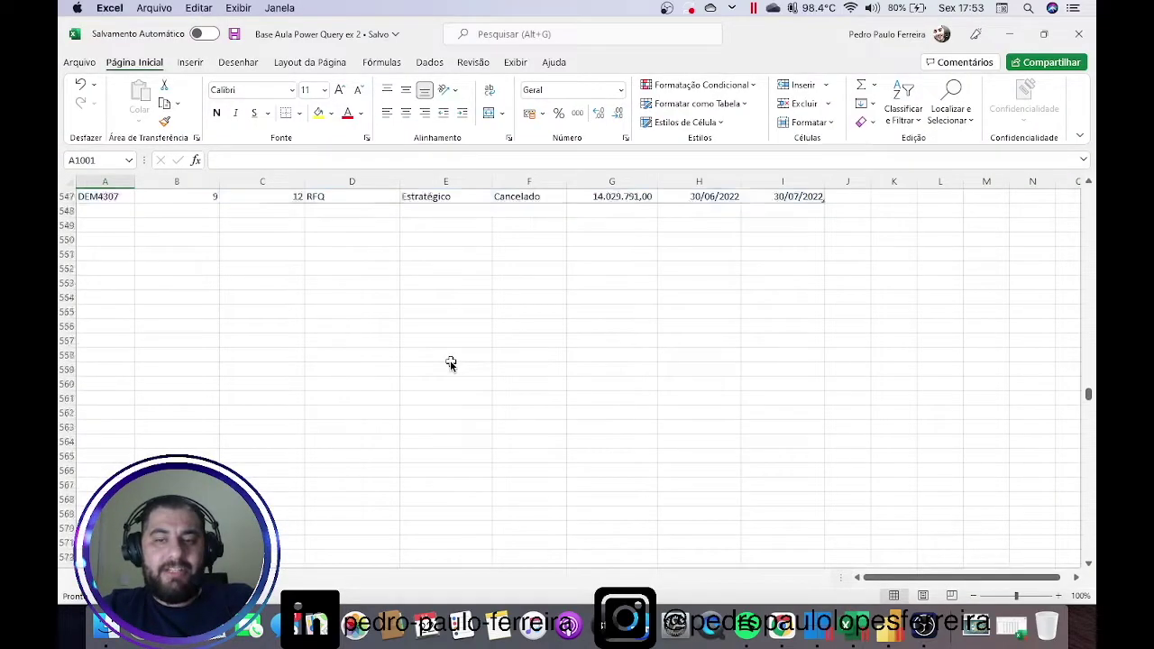
- Inspect the rows around the fBase table's end at row 547, landing on cell I547
{"action": "scroll", "coordinate": [450, 363], "scroll_direction": "up", "scroll_amount": 6}
{"action": "mouse_move", "coordinate": [124, 238]}
{"action": "left_mouse_down"}
{"action": "mouse_move", "coordinate": [733, 287]}
{"action": "mouse_move", "coordinate": [755, 454]}
{"action": "left_mouse_up"}
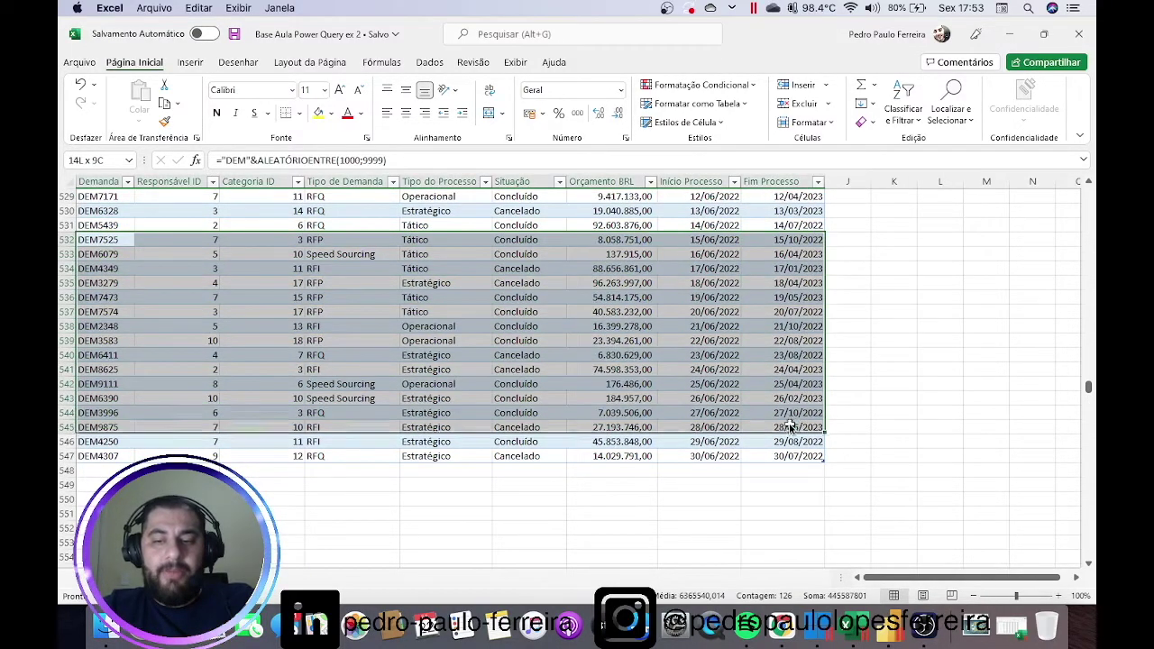
{"action": "left_click", "coordinate": [755, 453]}
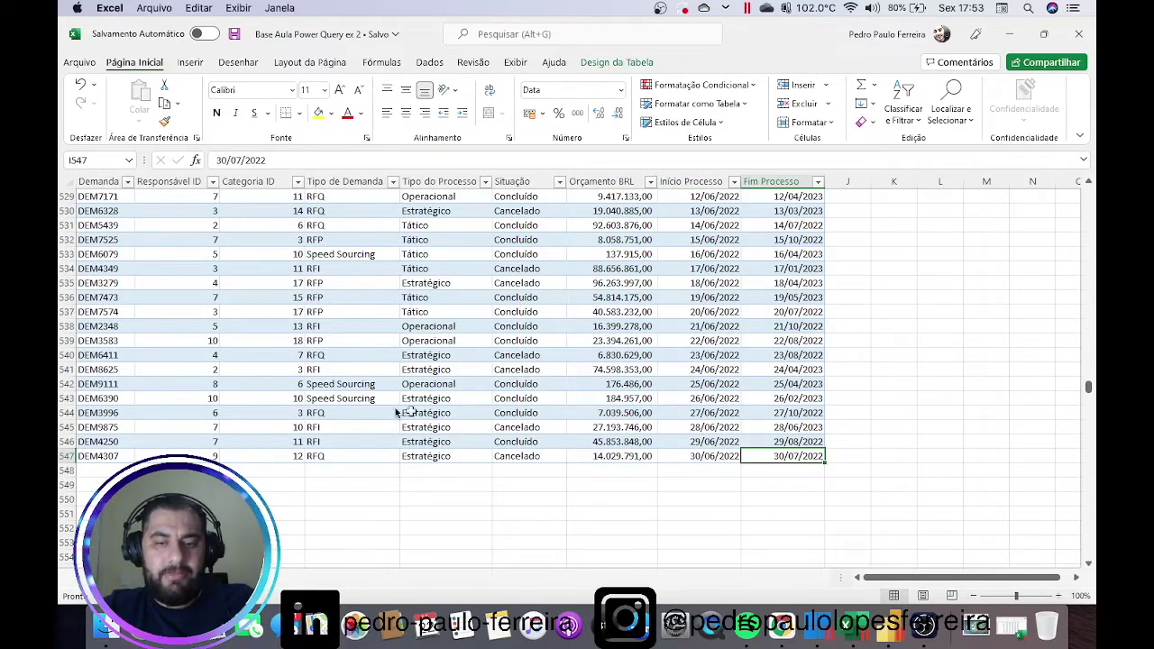
{"action": "scroll", "coordinate": [275, 356], "scroll_direction": "up", "scroll_amount": 20}
{"action": "scroll", "coordinate": [275, 356], "scroll_direction": "up", "scroll_amount": 10}
{"action": "scroll", "coordinate": [274, 354], "scroll_direction": "up", "scroll_amount": 10}
{"action": "scroll", "coordinate": [275, 354], "scroll_direction": "up", "scroll_amount": 8}
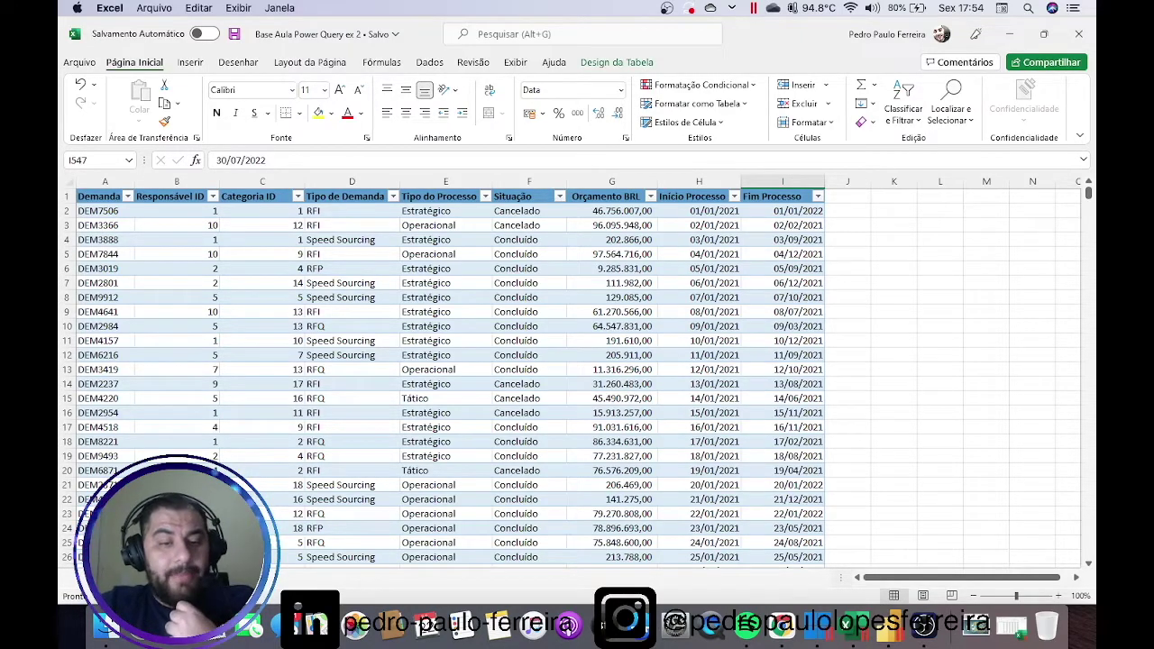
- Scroll down to row 1000 to reveal the 'xxxxxxxx' entry in A1000
{"action": "scroll", "coordinate": [336, 471], "scroll_direction": "down", "scroll_amount": 20}
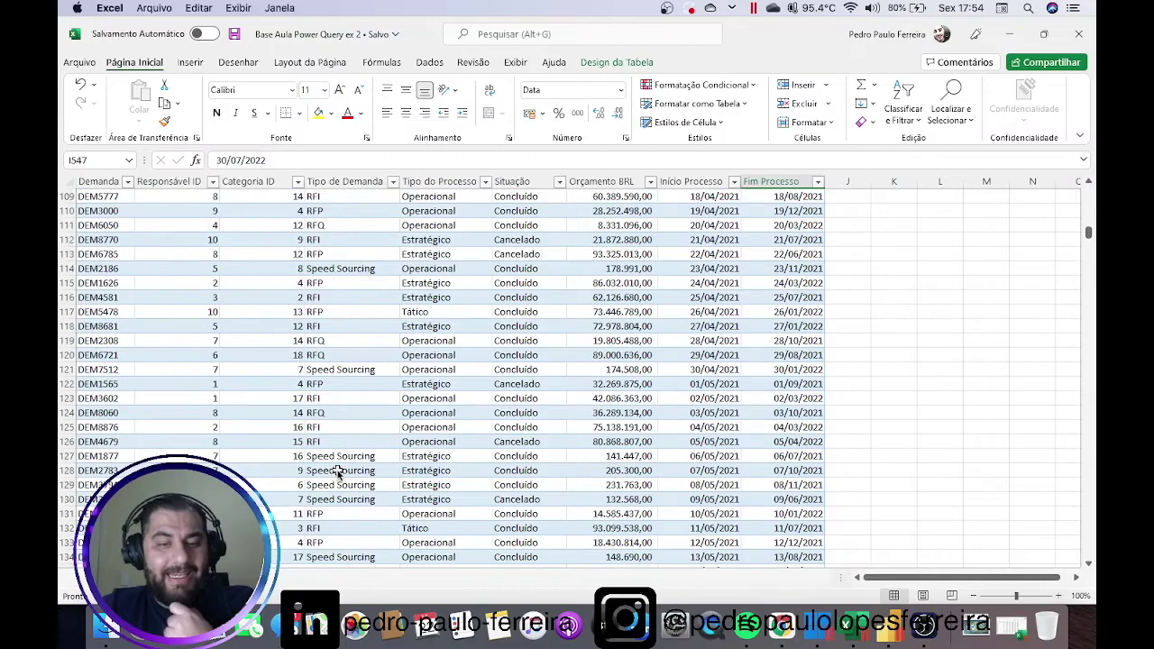
{"action": "scroll", "coordinate": [336, 472], "scroll_direction": "down", "scroll_amount": 13}
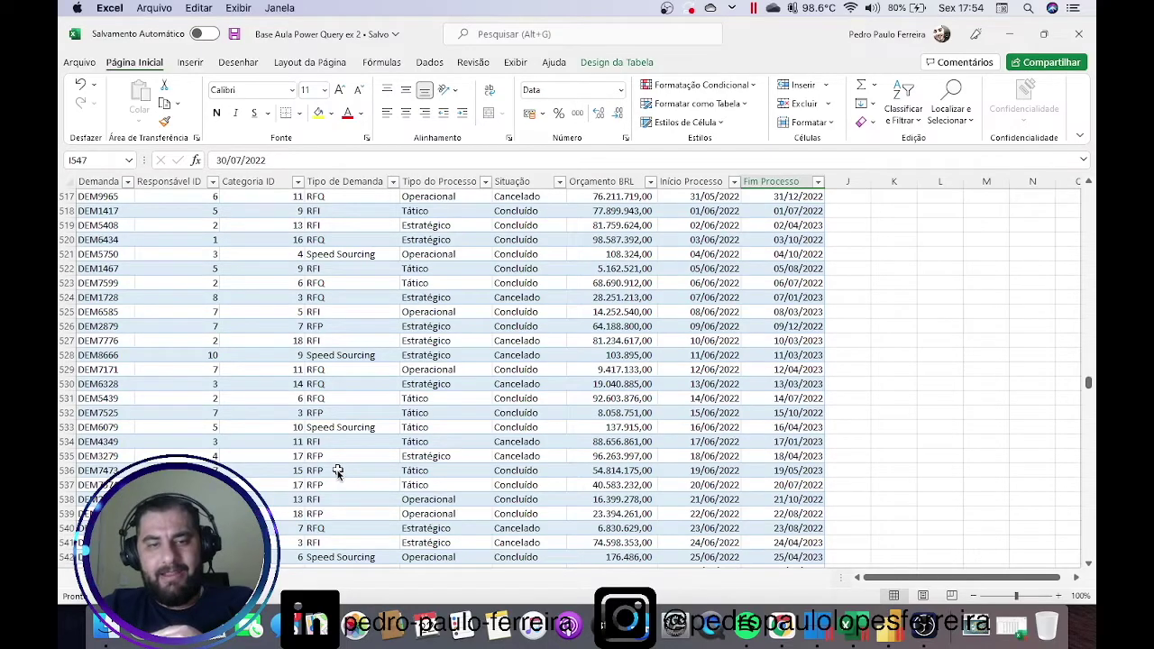
{"action": "scroll", "coordinate": [336, 471], "scroll_direction": "down", "scroll_amount": 10}
{"action": "scroll", "coordinate": [336, 472], "scroll_direction": "down", "scroll_amount": 15}
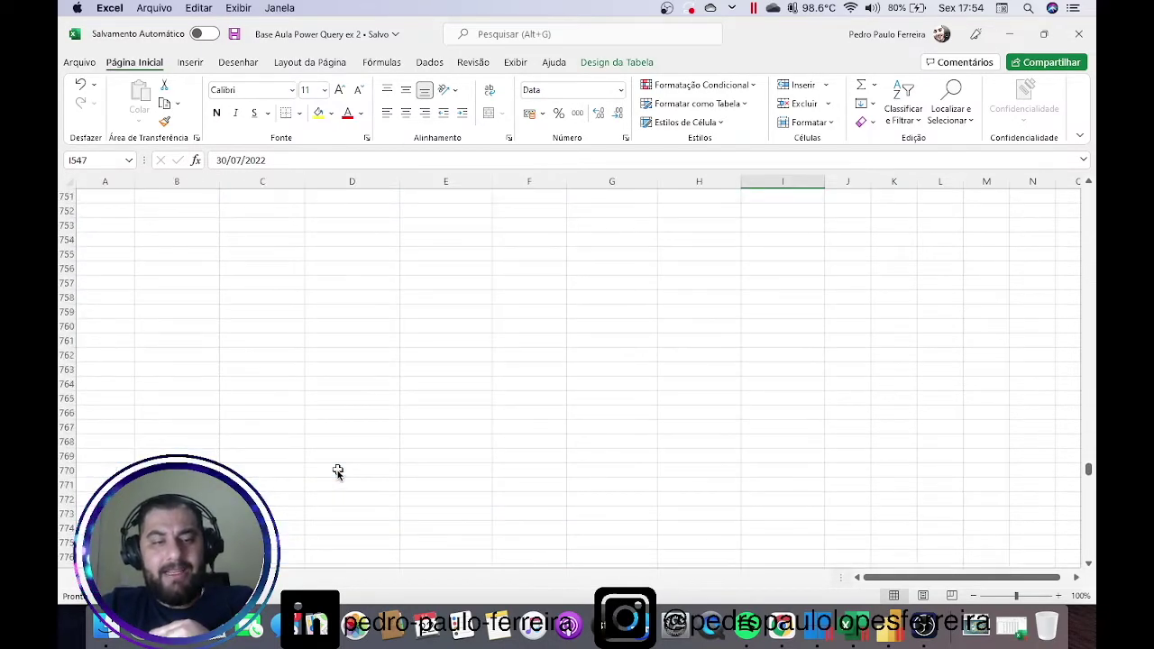
{"action": "scroll", "coordinate": [336, 471], "scroll_direction": "down", "scroll_amount": 10}
{"action": "scroll", "coordinate": [336, 471], "scroll_direction": "down", "scroll_amount": 10}
{"action": "scroll", "coordinate": [336, 471], "scroll_direction": "down", "scroll_amount": 10}
{"action": "scroll", "coordinate": [336, 472], "scroll_direction": "down", "scroll_amount": 10}
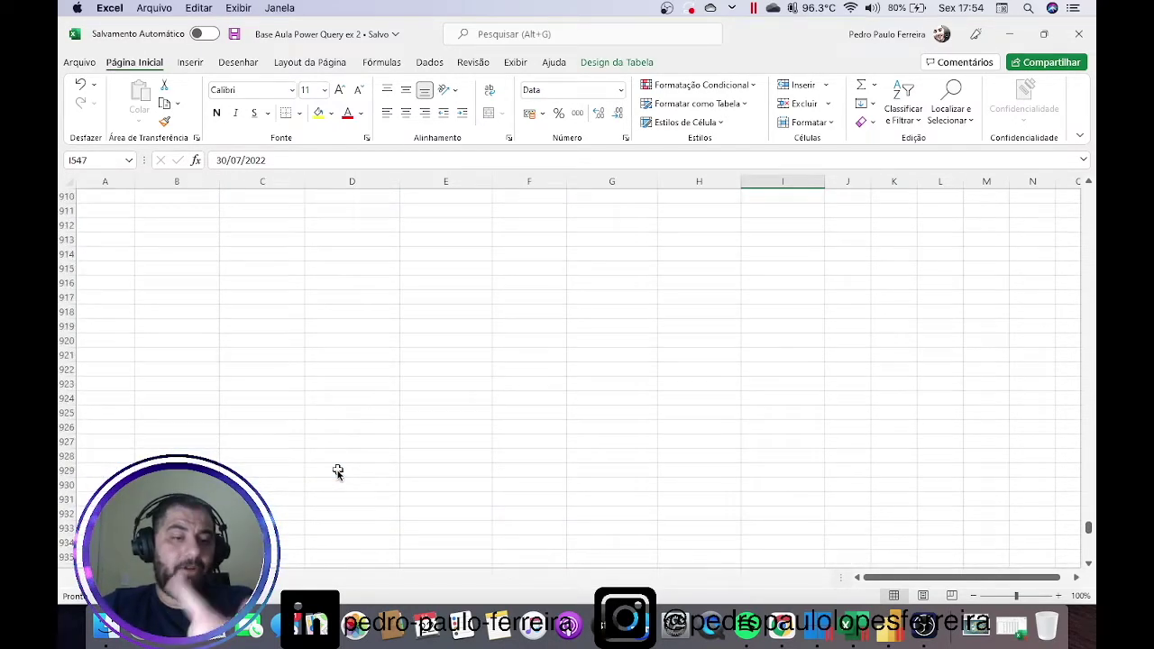
{"action": "scroll", "coordinate": [336, 471], "scroll_direction": "down", "scroll_amount": 10}
{"action": "scroll", "coordinate": [336, 471], "scroll_direction": "down", "scroll_amount": 10}
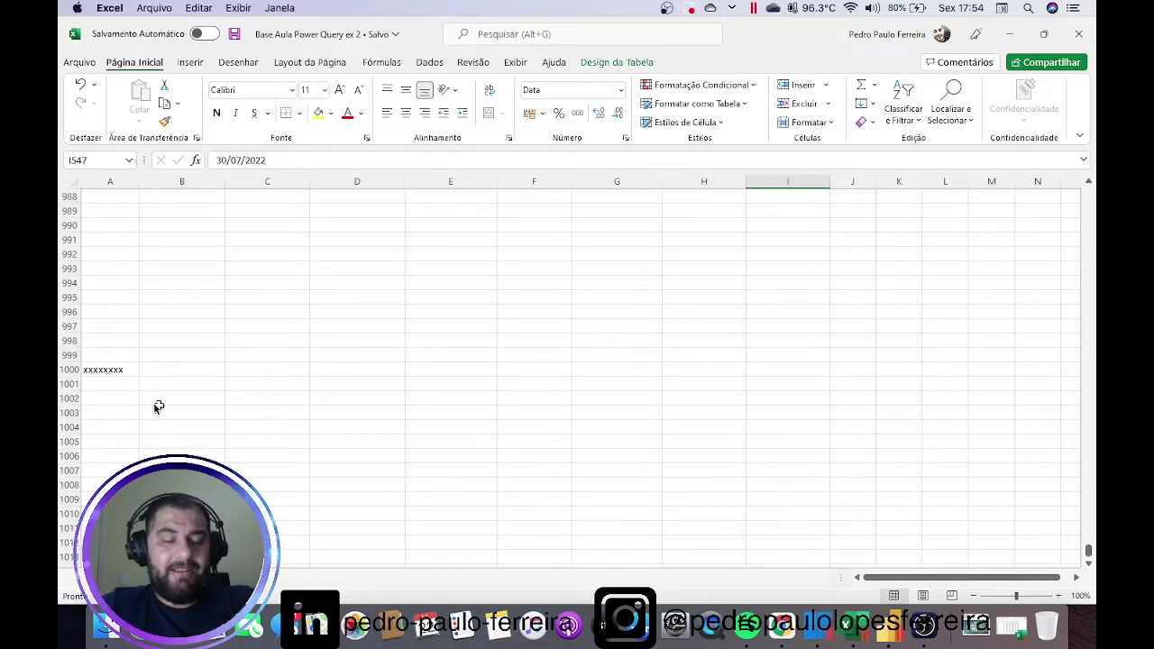
- Delete the 'xxxxxxxx' placeholder from cell A1000 and confirm the cell is empty
{"action": "left_click", "coordinate": [124, 372]}
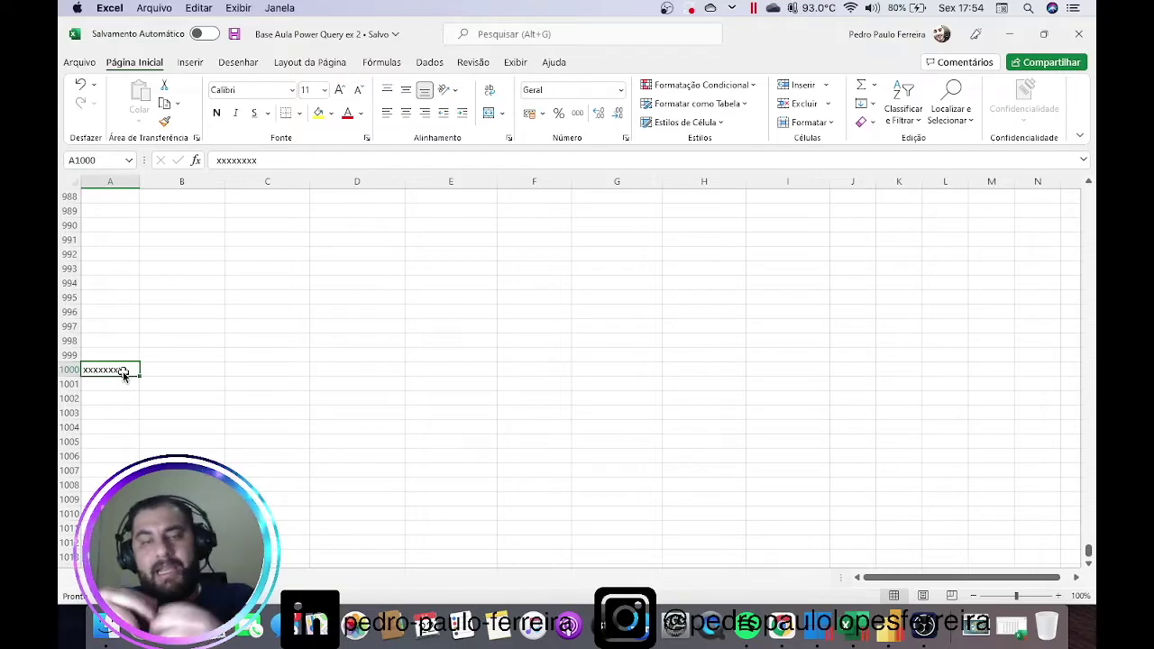
{"action": "key", "text": "BackSpace"}
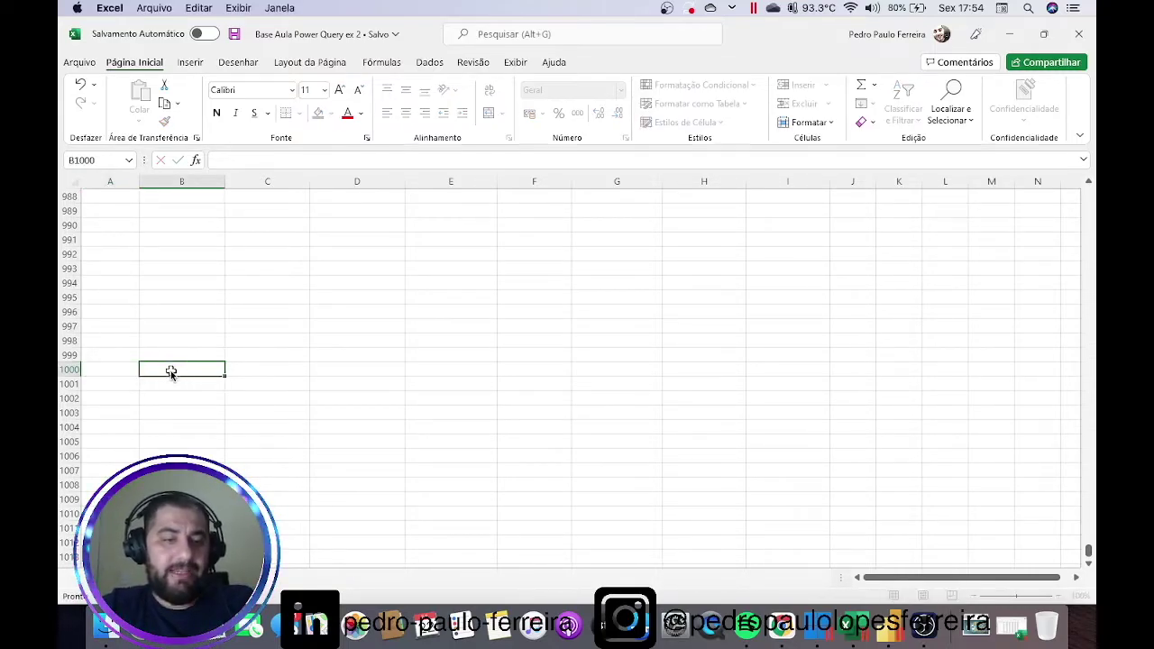
{"action": "left_click", "coordinate": [98, 369]}
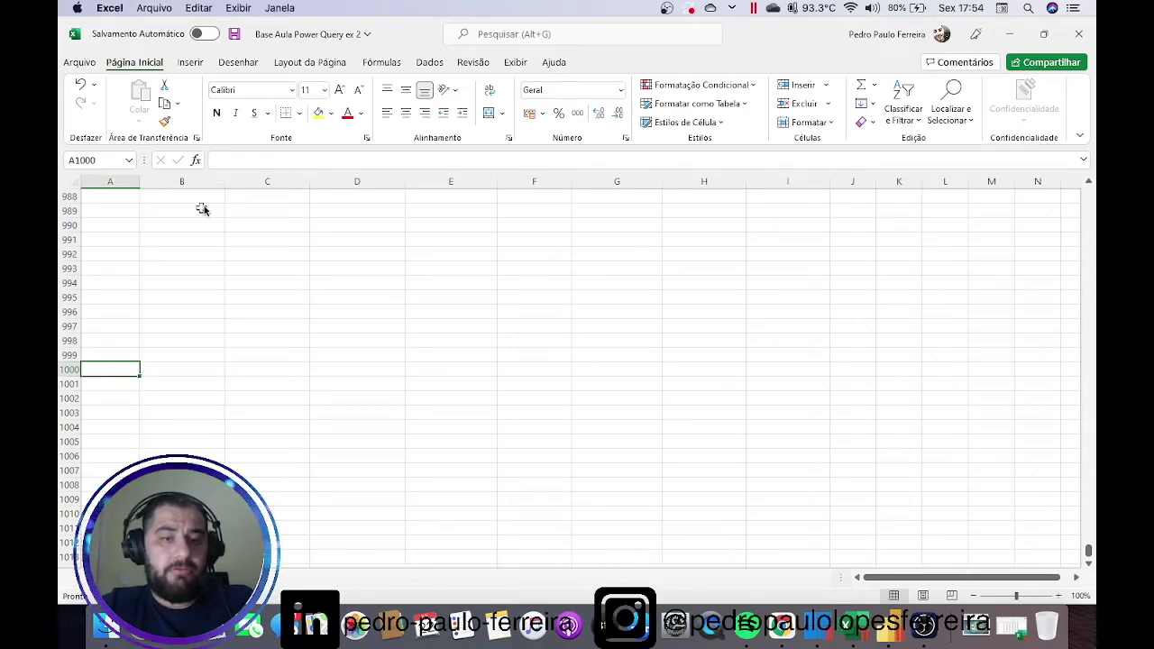
{"action": "left_click", "coordinate": [248, 163]}
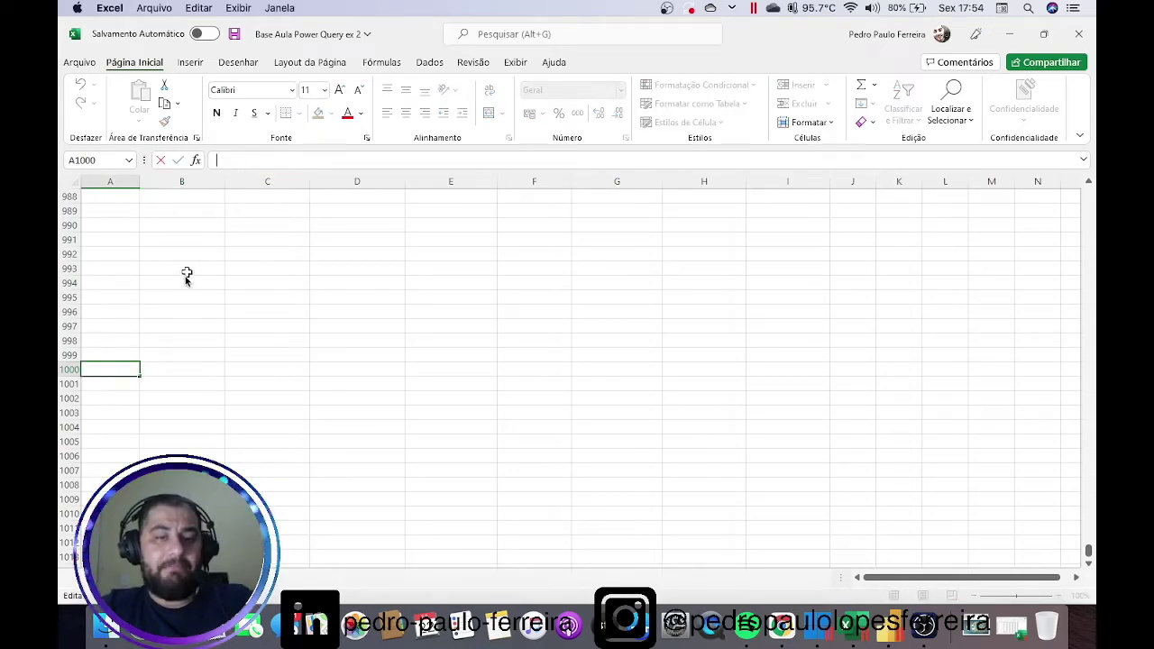
- Check that cell A990 is also empty, then return to Power BI Desktop
{"action": "left_click", "coordinate": [116, 226]}
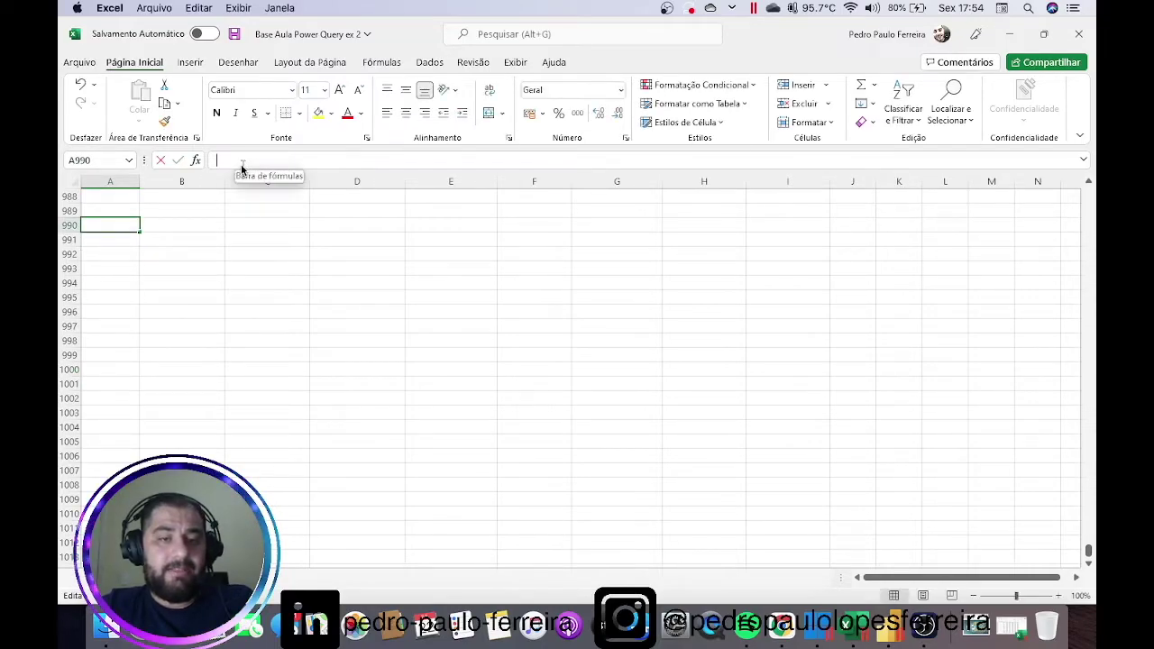
{"action": "left_click", "coordinate": [241, 165]}
{"action": "key", "text": "Return"}
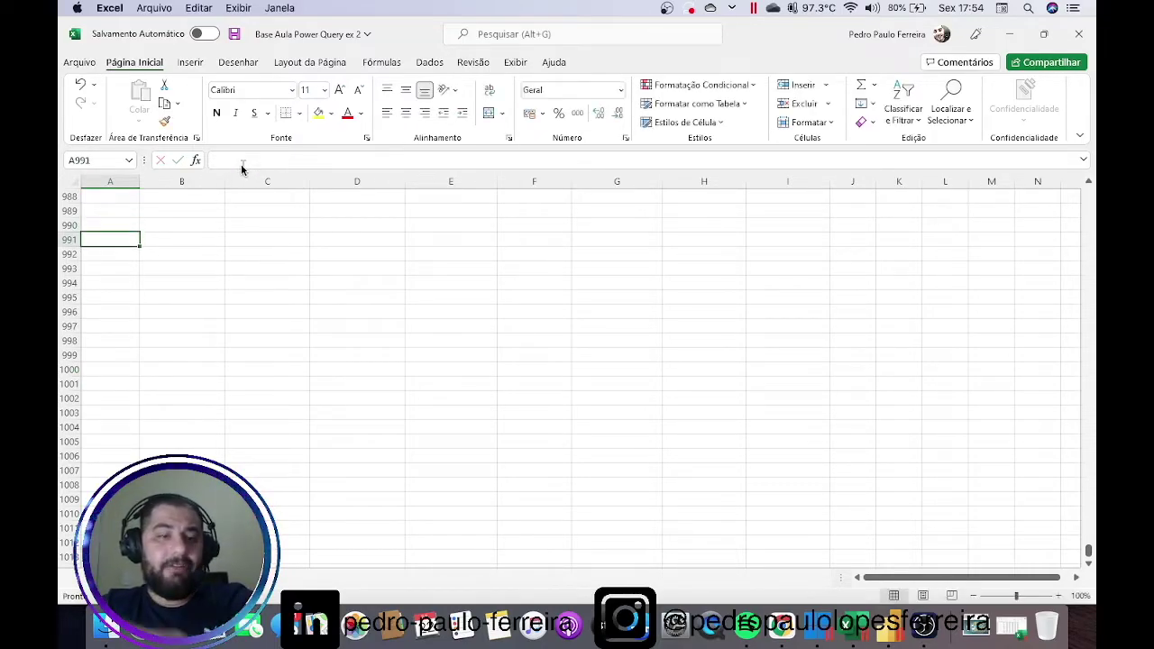
{"action": "left_click", "coordinate": [94, 225]}
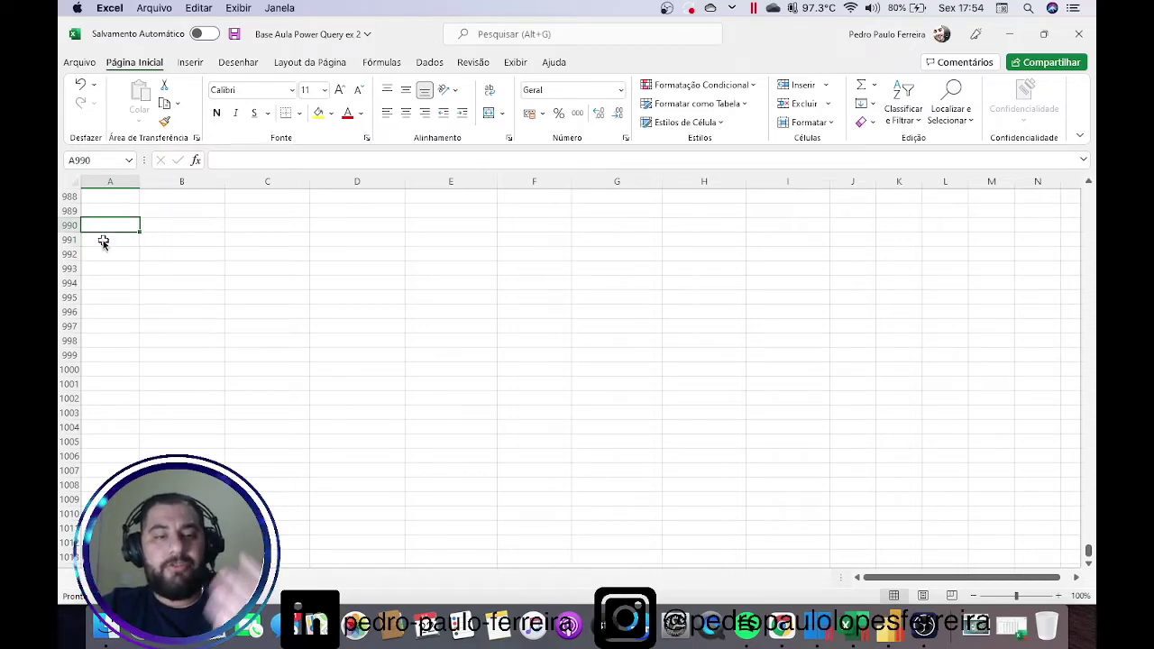
{"action": "left_click", "coordinate": [231, 160]}
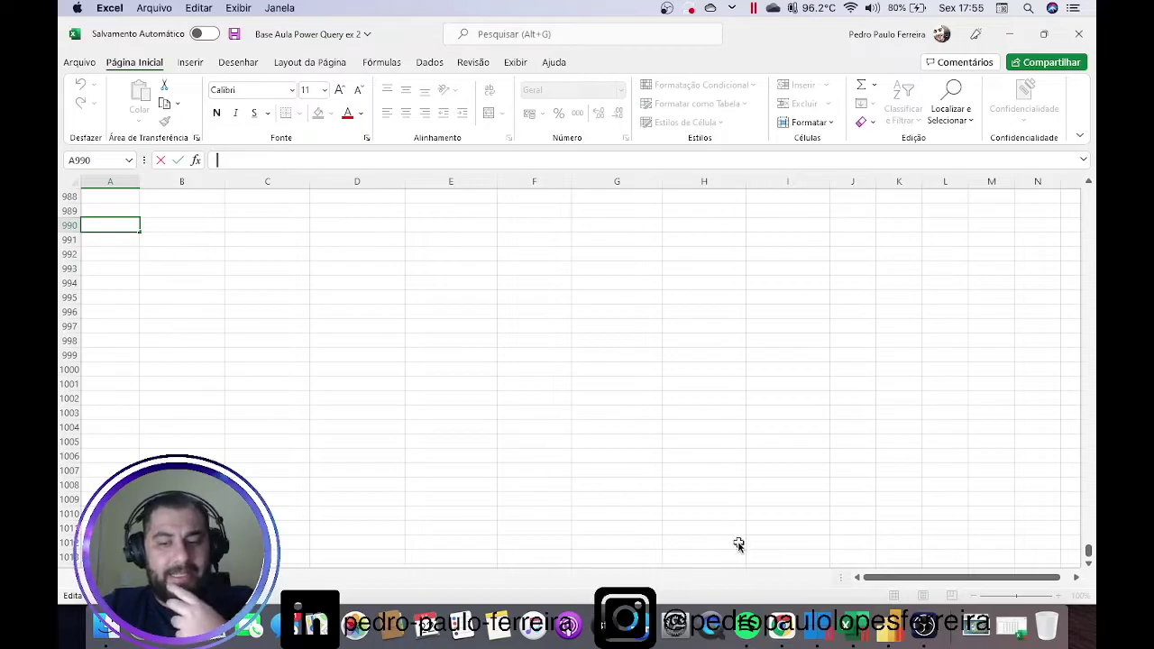
{"action": "left_click", "coordinate": [958, 624]}
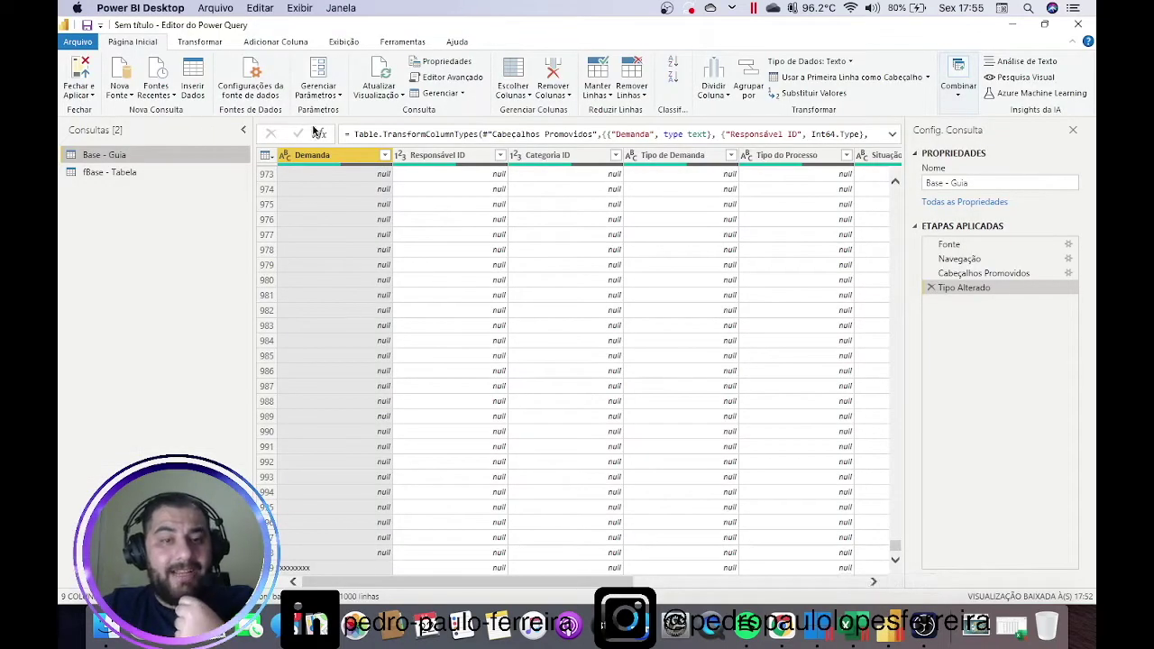
- Refresh the Base - Guia preview with Atualizar Visualização and scroll through the updated rows
{"action": "left_click", "coordinate": [391, 104]}
{"action": "left_click", "coordinate": [394, 115]}
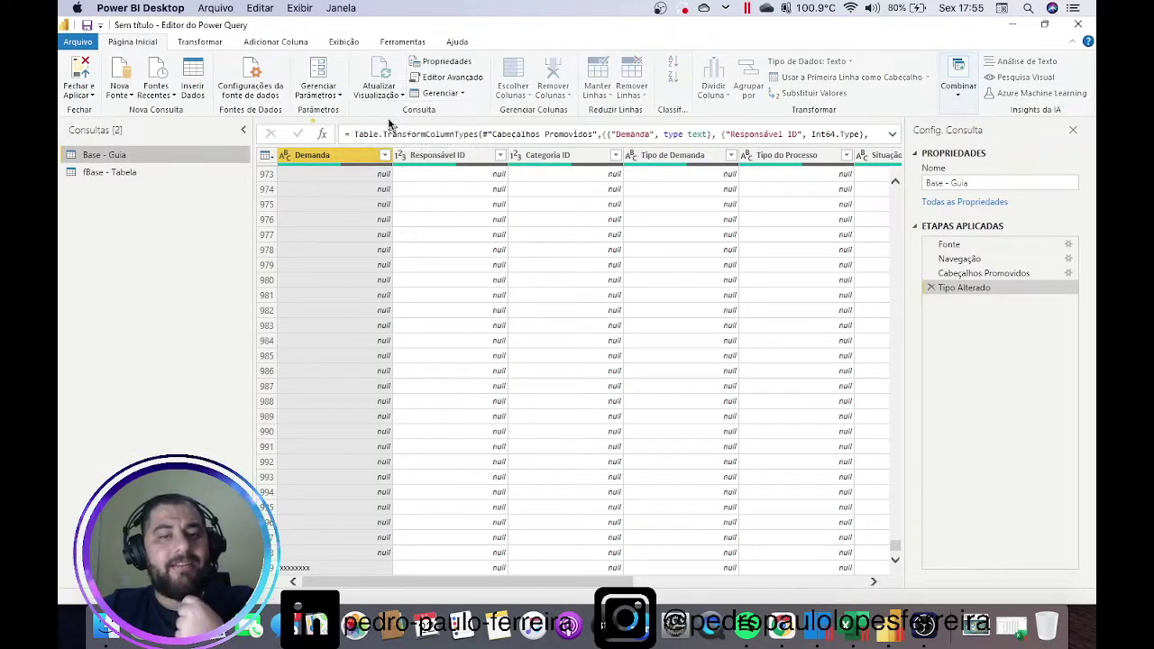
{"action": "scroll", "coordinate": [379, 262], "scroll_direction": "down", "scroll_amount": 20}
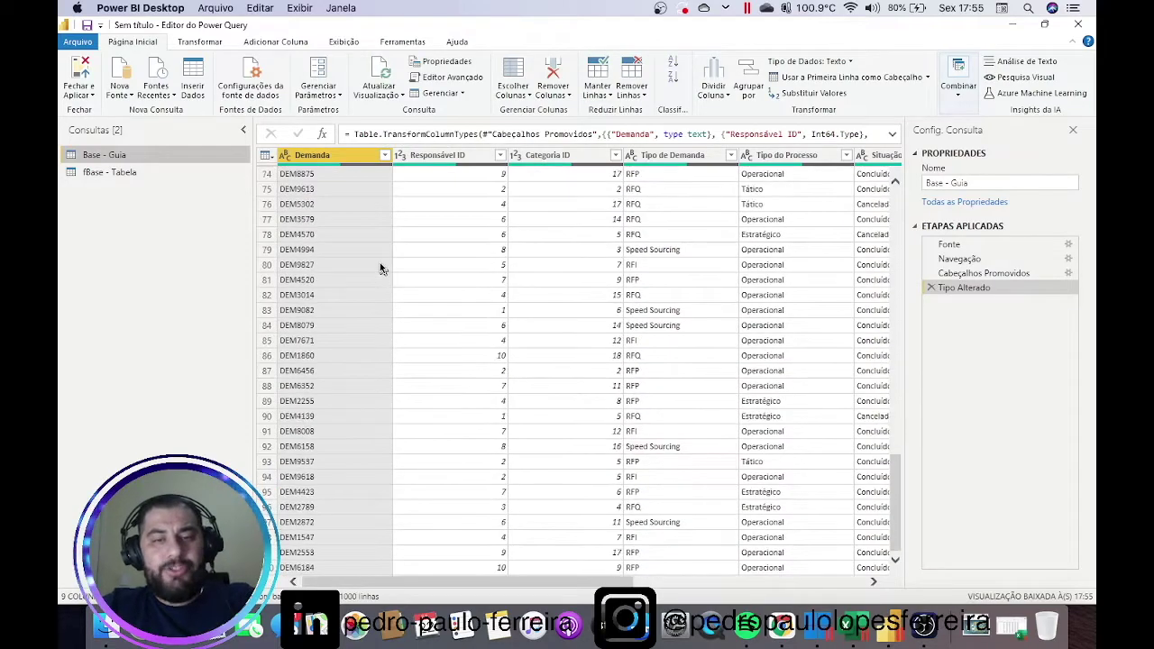
{"action": "scroll", "coordinate": [327, 278], "scroll_direction": "down", "scroll_amount": 20}
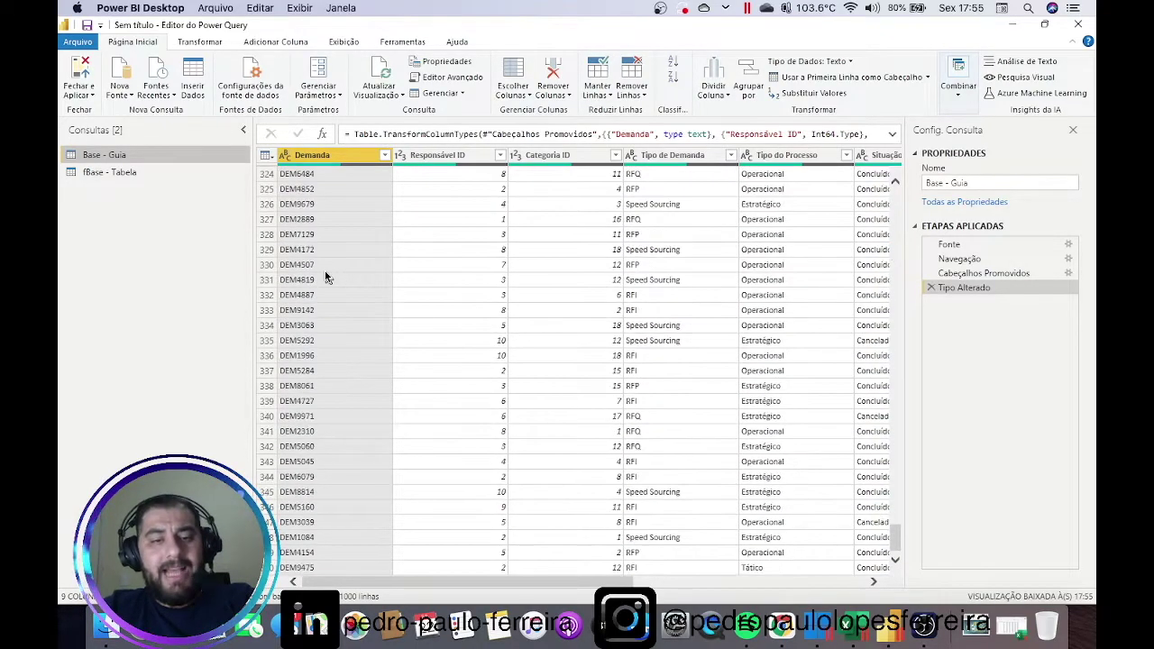
{"action": "scroll", "coordinate": [327, 278], "scroll_direction": "down", "scroll_amount": 20}
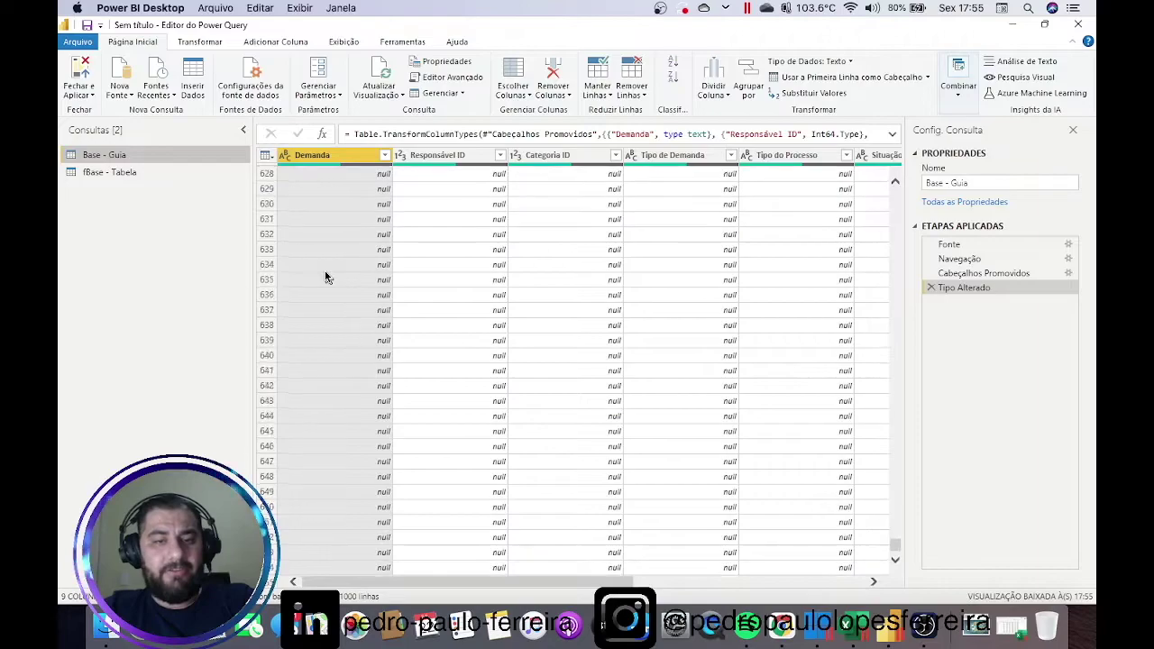
{"action": "scroll", "coordinate": [326, 277], "scroll_direction": "down", "scroll_amount": 20}
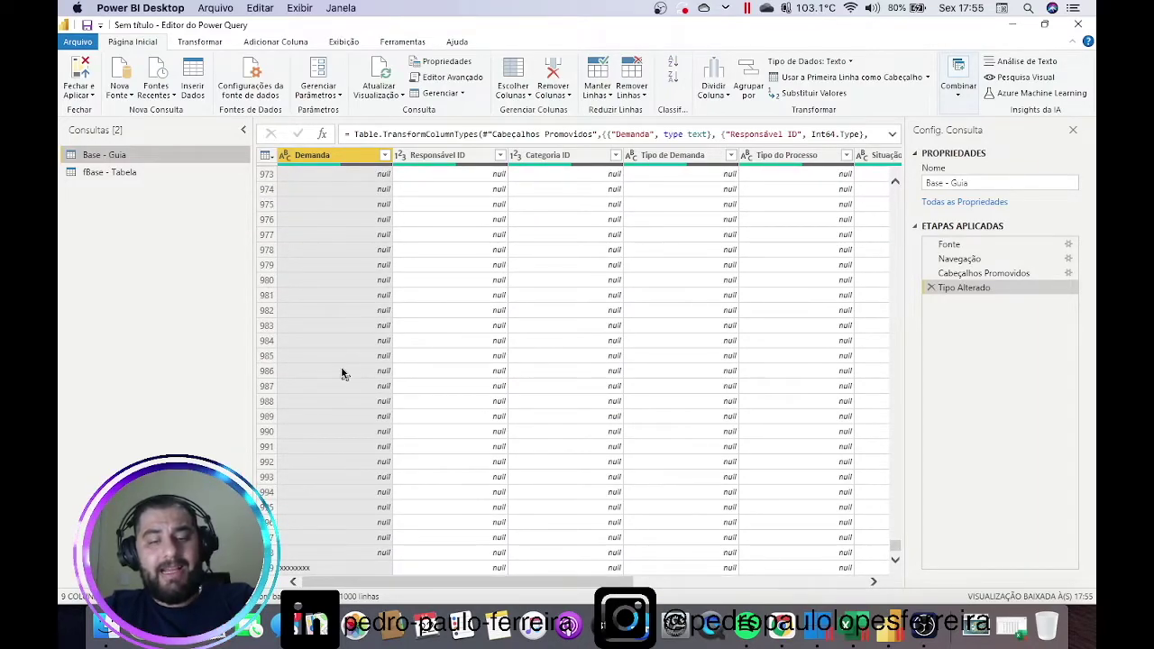
- Turn on Qualidade da coluna on the Exibição tab, showing 55% valid, 45% empty per column
{"action": "scroll", "coordinate": [341, 264], "scroll_direction": "up", "scroll_amount": 5}
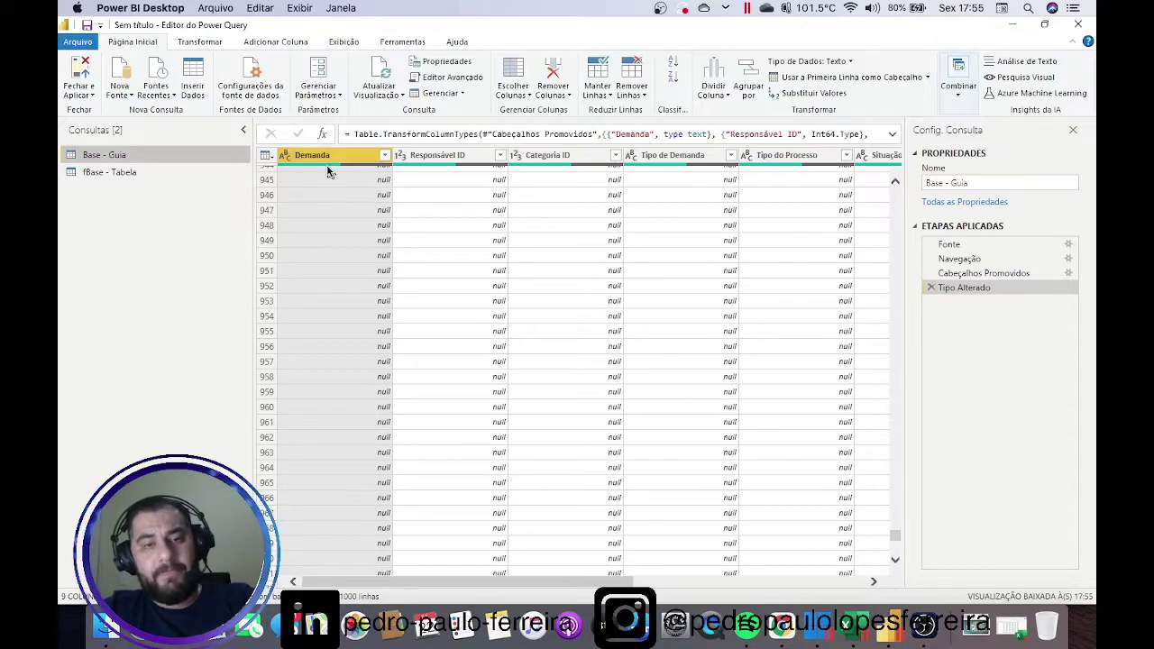
{"action": "left_click", "coordinate": [343, 41]}
{"action": "left_click", "coordinate": [244, 93]}
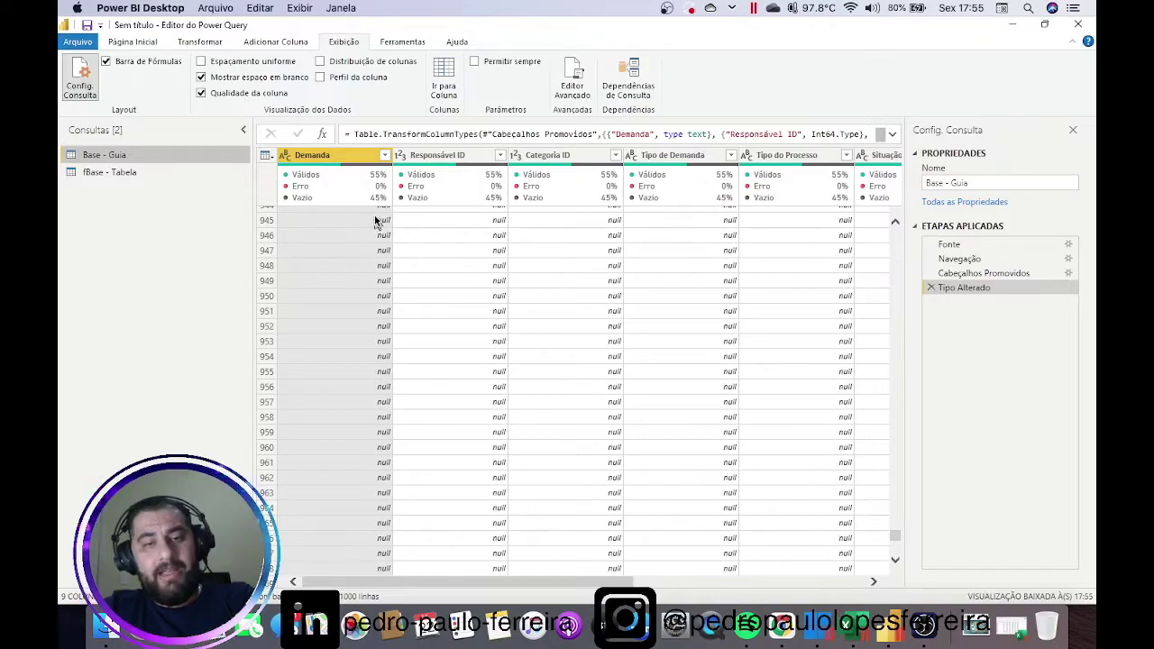
{"action": "mouse_move", "coordinate": [376, 204]}
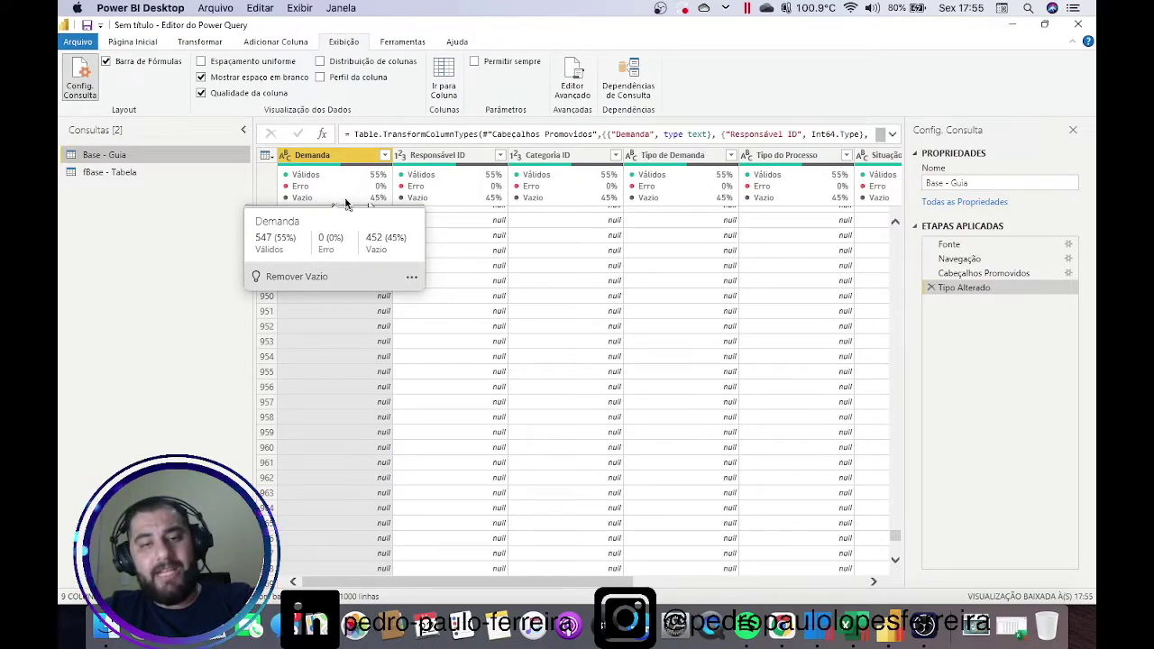
{"action": "scroll", "coordinate": [372, 287], "scroll_direction": "down", "scroll_amount": 10}
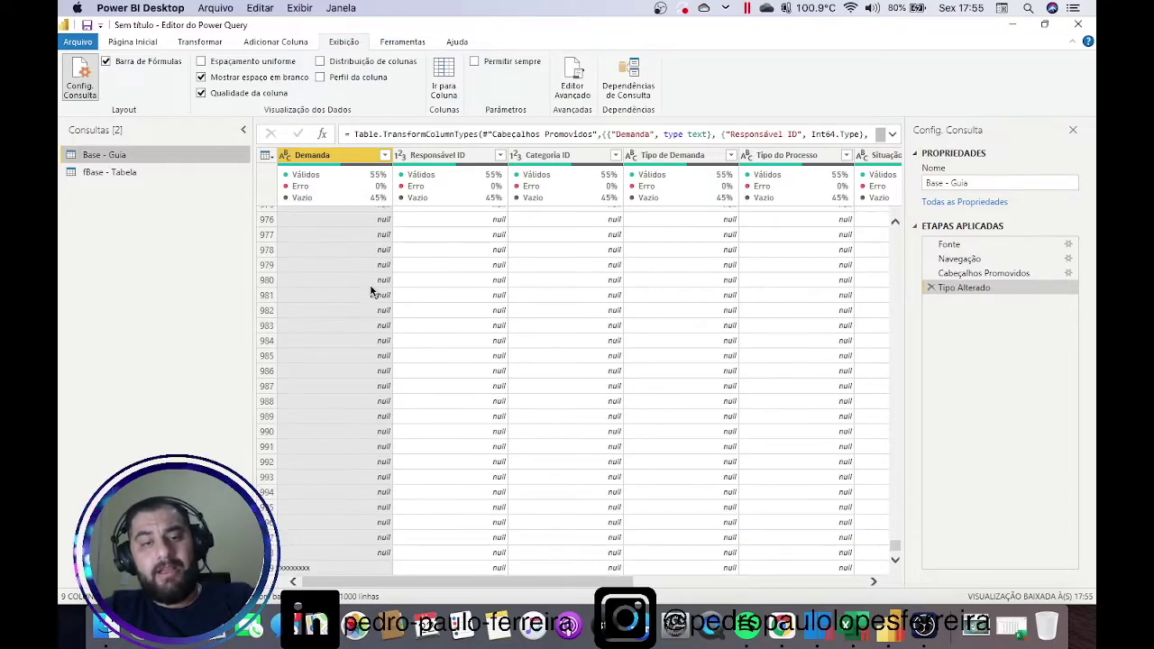
{"action": "scroll", "coordinate": [373, 291], "scroll_direction": "up", "scroll_amount": 15}
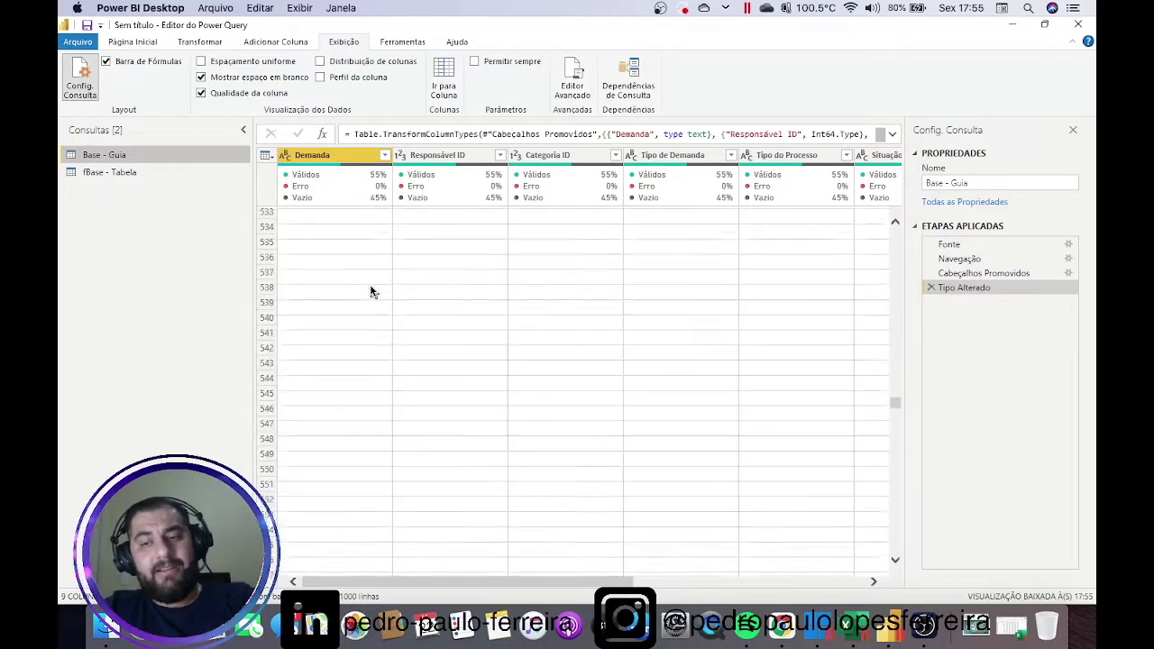
{"action": "scroll", "coordinate": [373, 291], "scroll_direction": "up", "scroll_amount": 10}
{"action": "scroll", "coordinate": [372, 291], "scroll_direction": "down", "scroll_amount": 15}
{"action": "scroll", "coordinate": [373, 291], "scroll_direction": "down", "scroll_amount": 15}
{"action": "scroll", "coordinate": [373, 291], "scroll_direction": "down", "scroll_amount": 20}
{"action": "scroll", "coordinate": [372, 291], "scroll_direction": "down", "scroll_amount": 20}
{"action": "scroll", "coordinate": [370, 291], "scroll_direction": "up", "scroll_amount": 20}
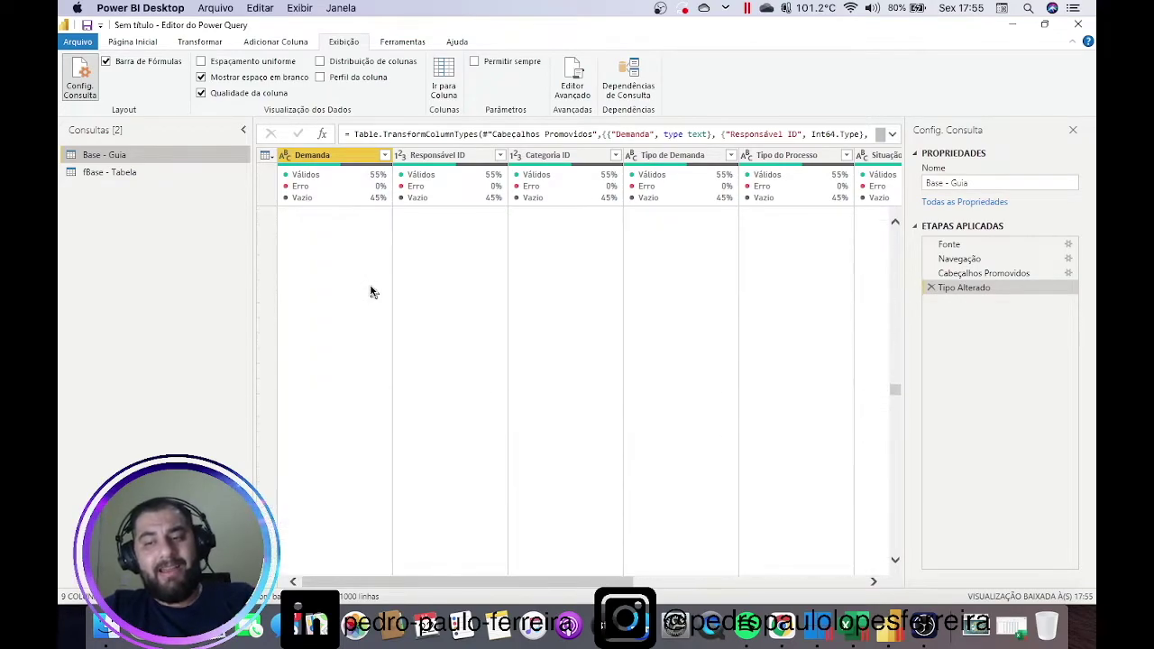
{"action": "scroll", "coordinate": [388, 290], "scroll_direction": "down", "scroll_amount": 5}
{"action": "scroll", "coordinate": [388, 291], "scroll_direction": "down", "scroll_amount": 10}
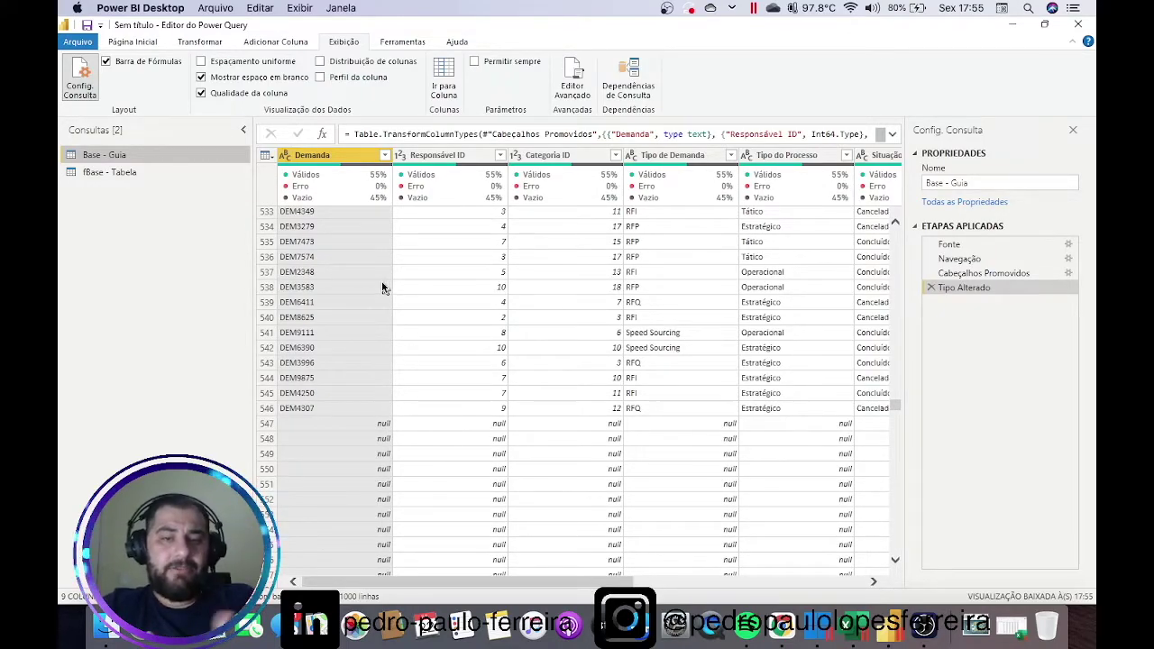
{"action": "left_click", "coordinate": [384, 156]}
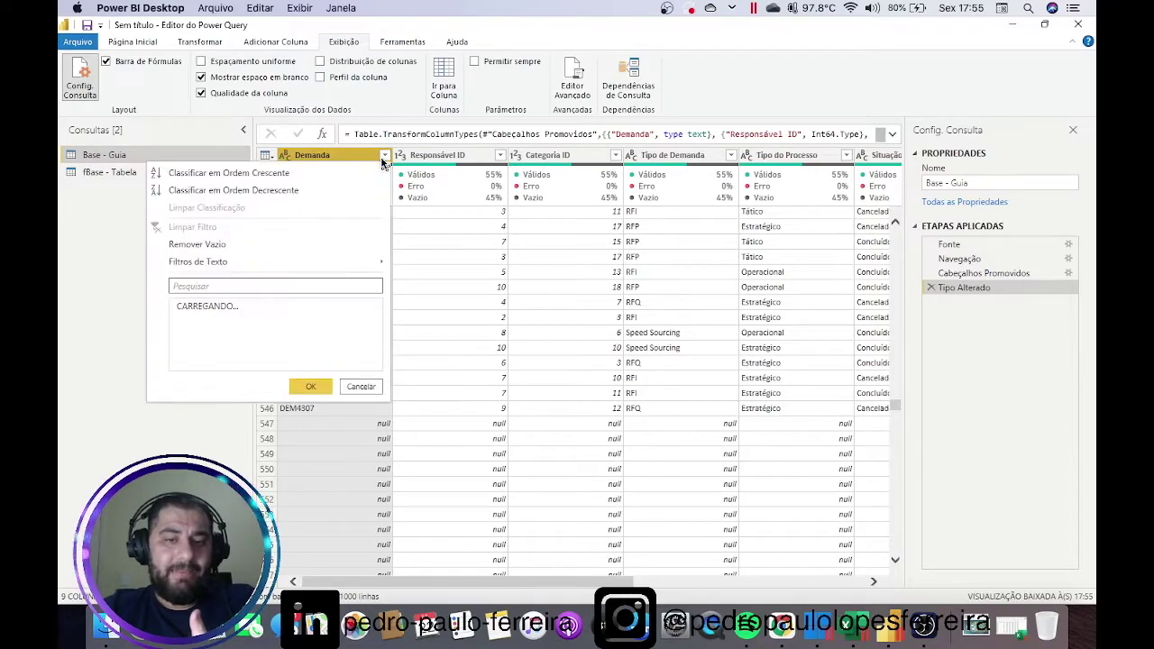
- Apply Remover Vazio on the Demanda column, adding a Linhas Filtradas step that leaves Demanda 100% valid
{"action": "left_click", "coordinate": [303, 245]}
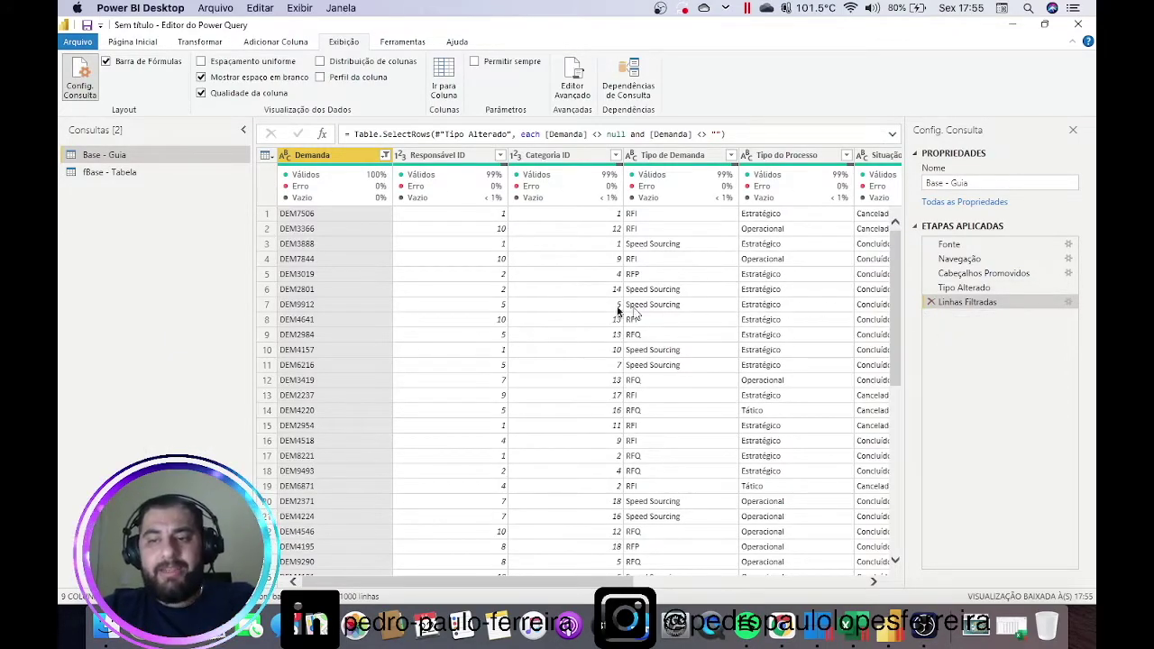
{"action": "scroll", "coordinate": [528, 305], "scroll_direction": "down", "scroll_amount": 10}
{"action": "scroll", "coordinate": [478, 297], "scroll_direction": "down", "scroll_amount": 10}
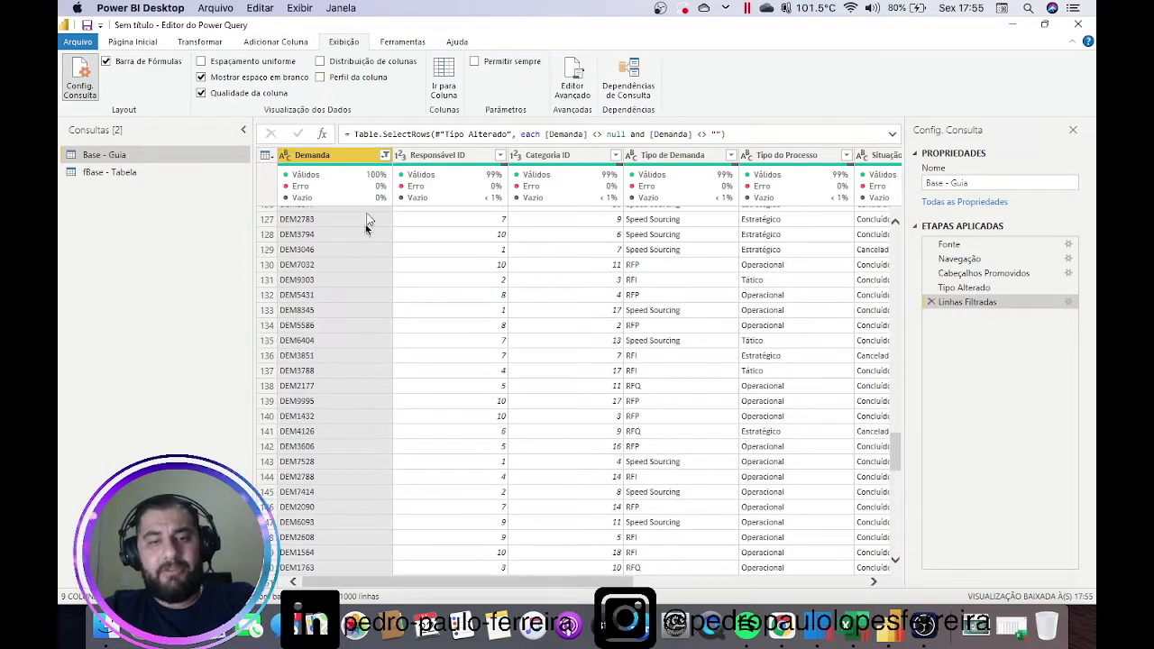
{"action": "scroll", "coordinate": [474, 381], "scroll_direction": "down", "scroll_amount": 15}
{"action": "scroll", "coordinate": [484, 376], "scroll_direction": "down", "scroll_amount": 15}
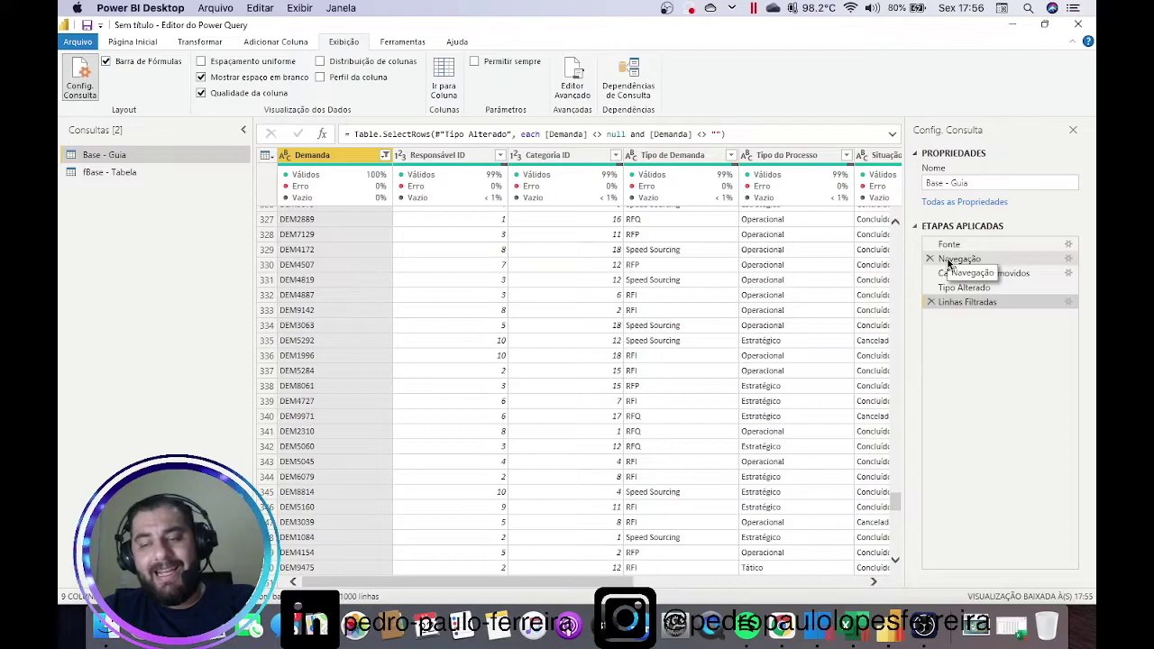
- Preview the query at the promoted-headers step and scroll down its rows
{"action": "left_click", "coordinate": [949, 276]}
{"action": "scroll", "coordinate": [521, 359], "scroll_direction": "down", "scroll_amount": 5}
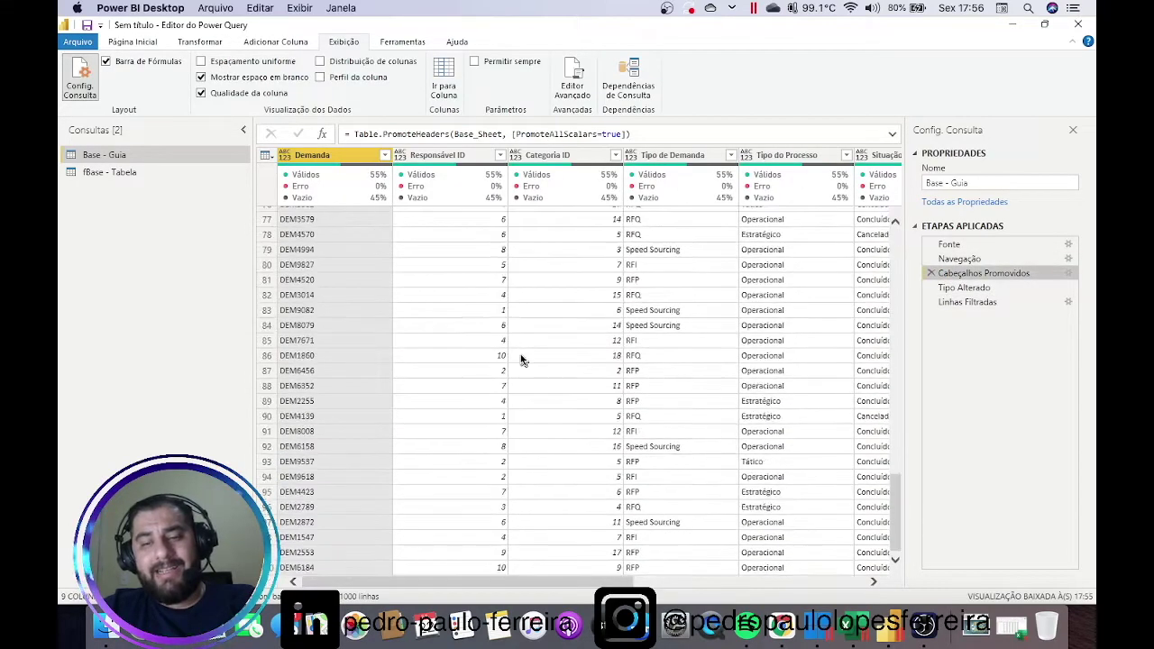
{"action": "scroll", "coordinate": [521, 359], "scroll_direction": "down", "scroll_amount": 10}
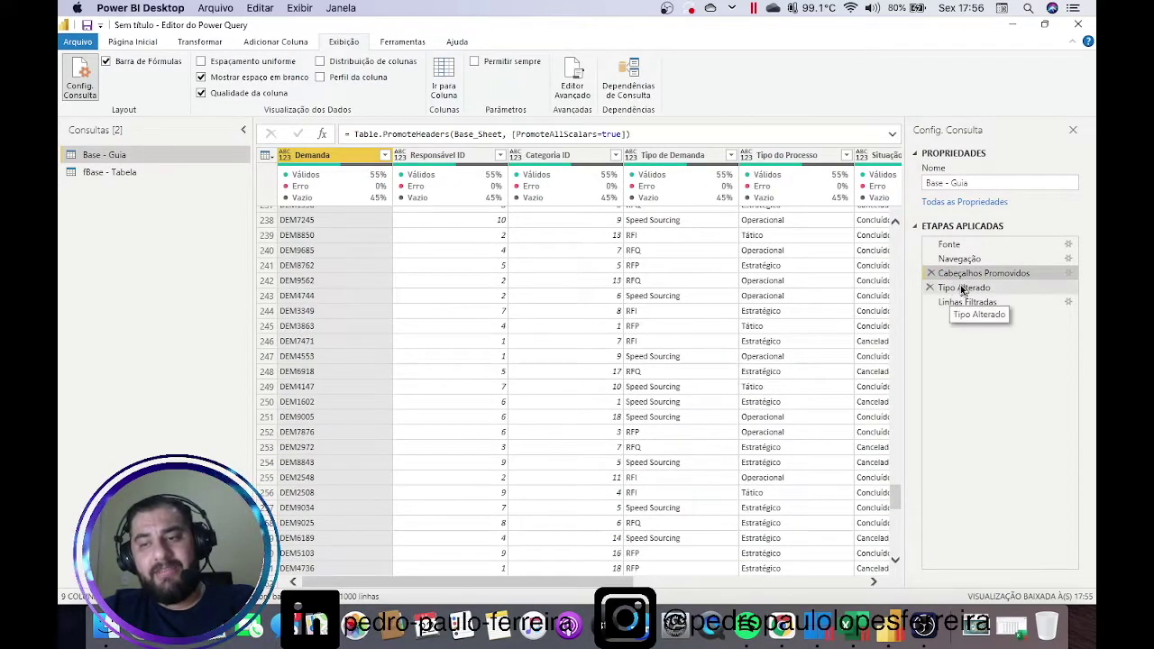
{"action": "scroll", "coordinate": [549, 371], "scroll_direction": "down", "scroll_amount": 8}
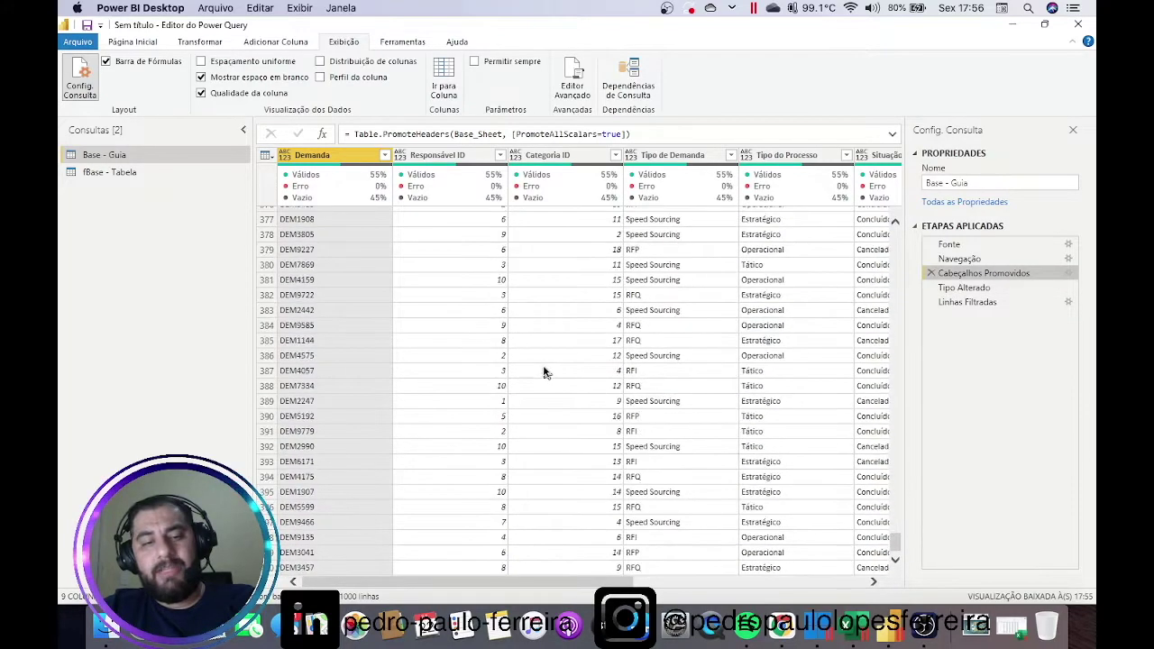
{"action": "scroll", "coordinate": [536, 372], "scroll_direction": "down", "scroll_amount": 9}
{"action": "scroll", "coordinate": [477, 373], "scroll_direction": "down", "scroll_amount": 8}
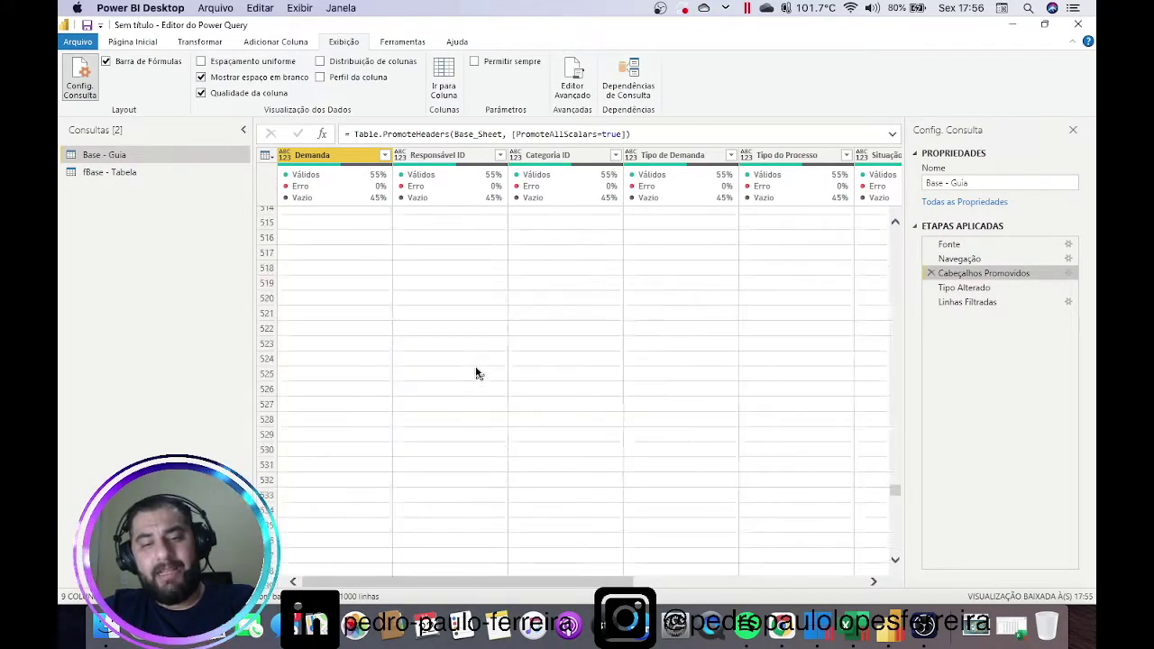
{"action": "scroll", "coordinate": [478, 373], "scroll_direction": "down", "scroll_amount": 4}
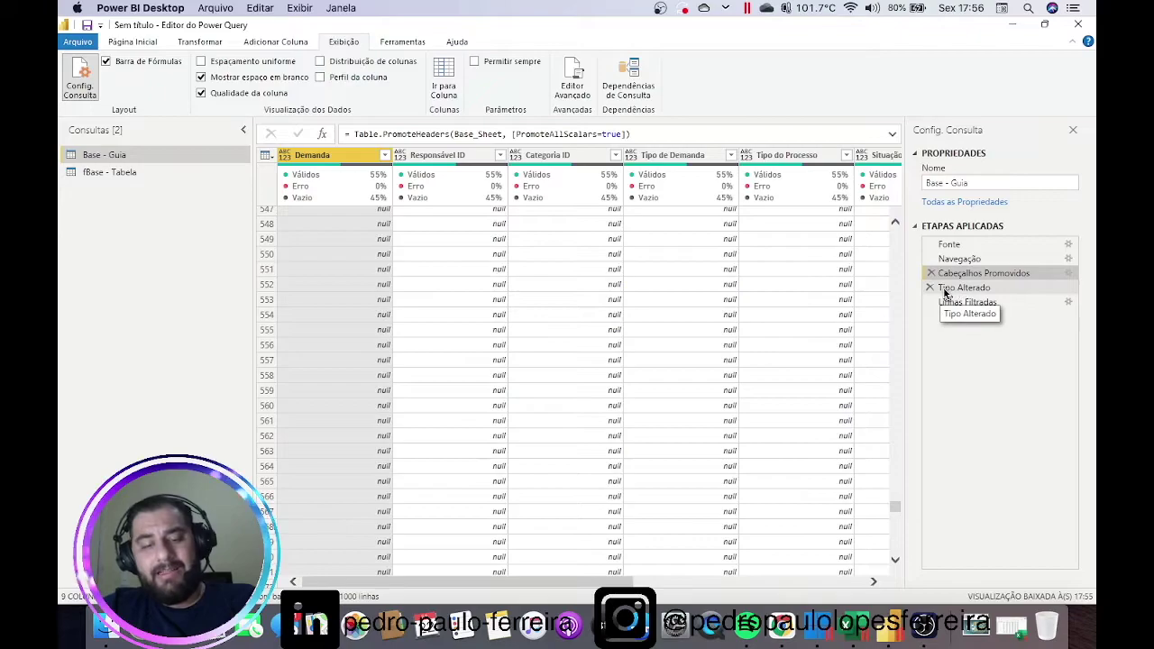
{"action": "left_click_drag", "start_coordinate": [933, 290], "coordinate": [924, 361]}
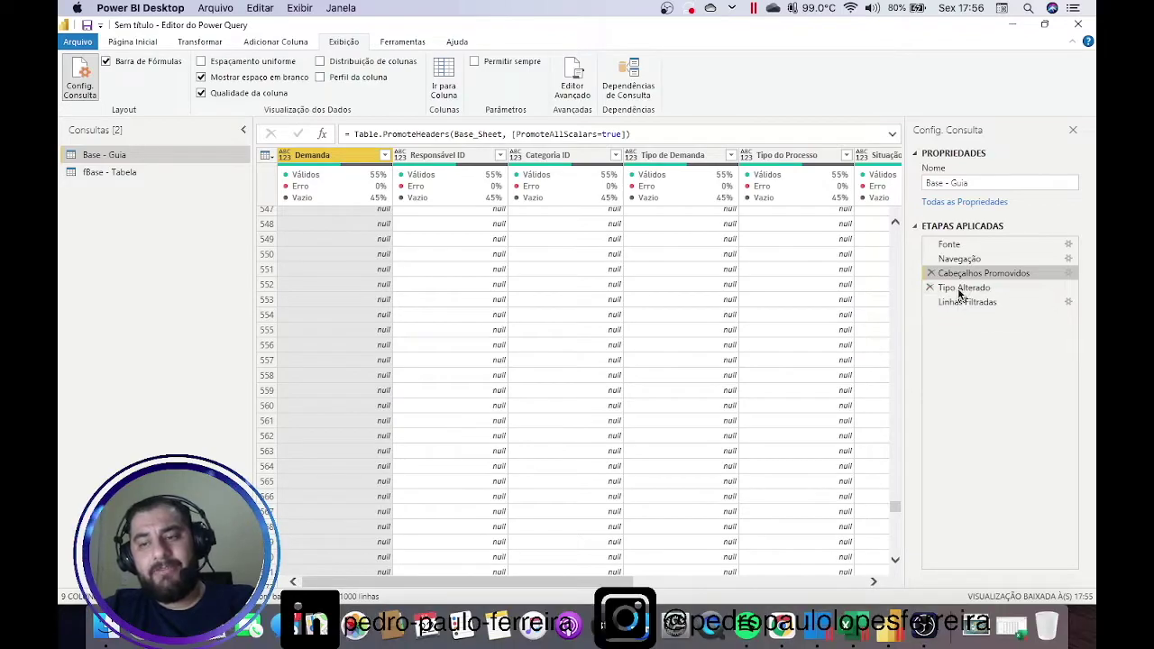
- Select the Tipo Alterado step and scroll down to the all-null rows at the bottom
{"action": "left_click", "coordinate": [961, 288]}
{"action": "scroll", "coordinate": [620, 359], "scroll_direction": "down", "scroll_amount": 10}
{"action": "scroll", "coordinate": [620, 359], "scroll_direction": "down", "scroll_amount": 10}
{"action": "scroll", "coordinate": [620, 358], "scroll_direction": "down", "scroll_amount": 10}
{"action": "scroll", "coordinate": [620, 359], "scroll_direction": "down", "scroll_amount": 10}
{"action": "scroll", "coordinate": [620, 359], "scroll_direction": "down", "scroll_amount": 20}
{"action": "scroll", "coordinate": [620, 359], "scroll_direction": "down", "scroll_amount": 20}
{"action": "scroll", "coordinate": [620, 359], "scroll_direction": "down", "scroll_amount": 20}
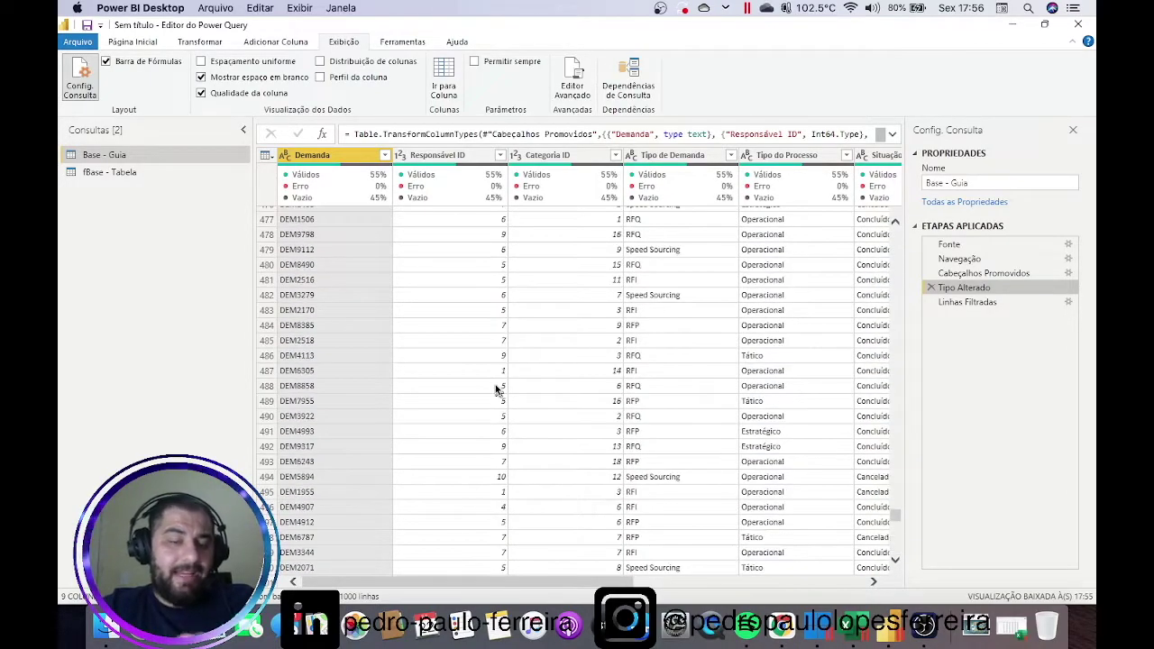
{"action": "scroll", "coordinate": [497, 390], "scroll_direction": "down", "scroll_amount": 10}
{"action": "scroll", "coordinate": [496, 389], "scroll_direction": "down", "scroll_amount": 10}
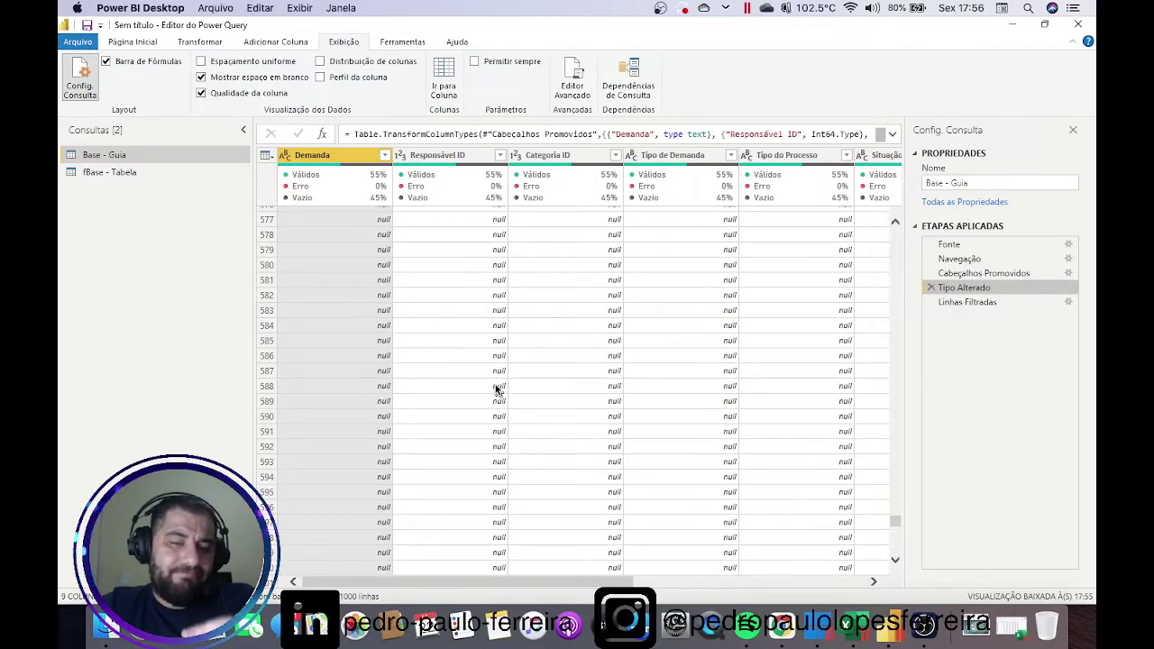
{"action": "scroll", "coordinate": [497, 389], "scroll_direction": "down", "scroll_amount": 7}
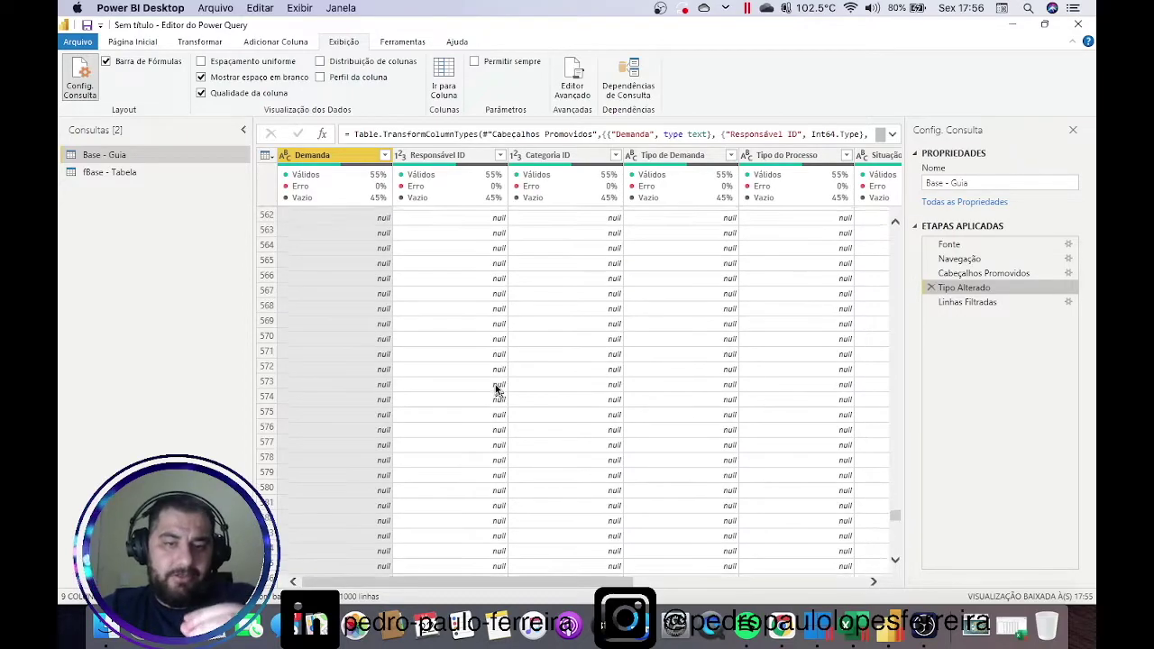
{"action": "scroll", "coordinate": [497, 389], "scroll_direction": "down", "scroll_amount": 5}
{"action": "scroll", "coordinate": [497, 389], "scroll_direction": "down", "scroll_amount": 10}
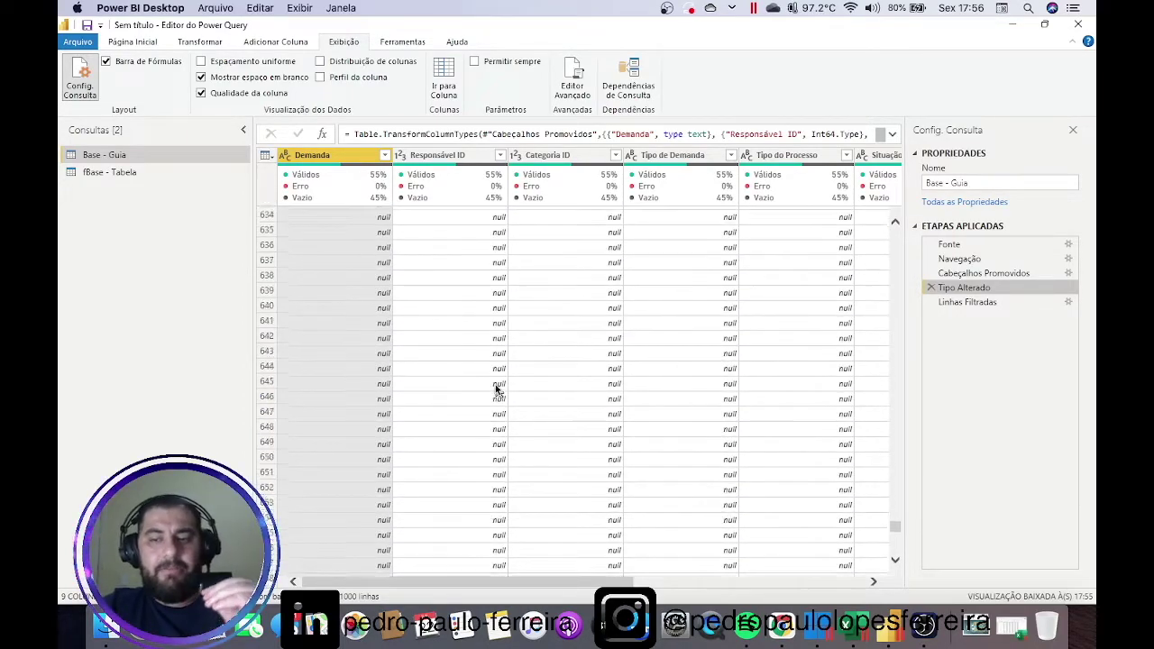
{"action": "scroll", "coordinate": [496, 389], "scroll_direction": "down", "scroll_amount": 5}
{"action": "scroll", "coordinate": [496, 389], "scroll_direction": "down", "scroll_amount": 5}
{"action": "scroll", "coordinate": [496, 389], "scroll_direction": "down", "scroll_amount": 5}
{"action": "scroll", "coordinate": [496, 390], "scroll_direction": "down", "scroll_amount": 5}
{"action": "scroll", "coordinate": [497, 390], "scroll_direction": "down", "scroll_amount": 3}
{"action": "scroll", "coordinate": [496, 390], "scroll_direction": "down", "scroll_amount": 3}
{"action": "scroll", "coordinate": [497, 389], "scroll_direction": "down", "scroll_amount": 3}
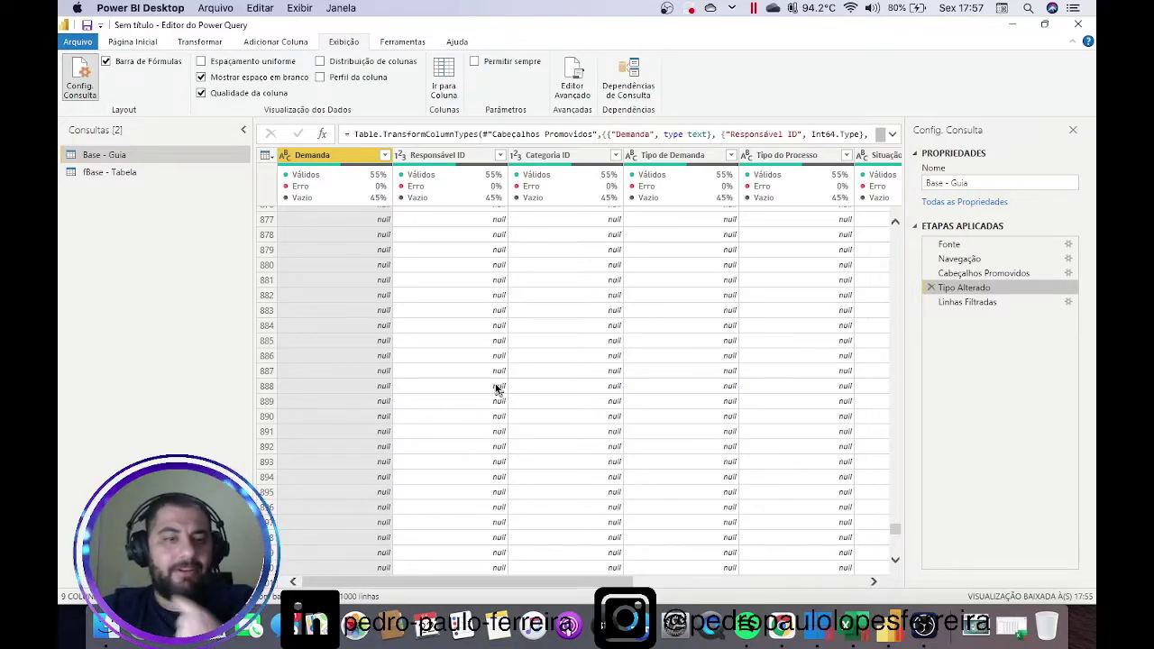
- Open fBase - Tabela, scroll its 100% valid rows, then bring the Excel workbook to the front
{"action": "left_click", "coordinate": [126, 172]}
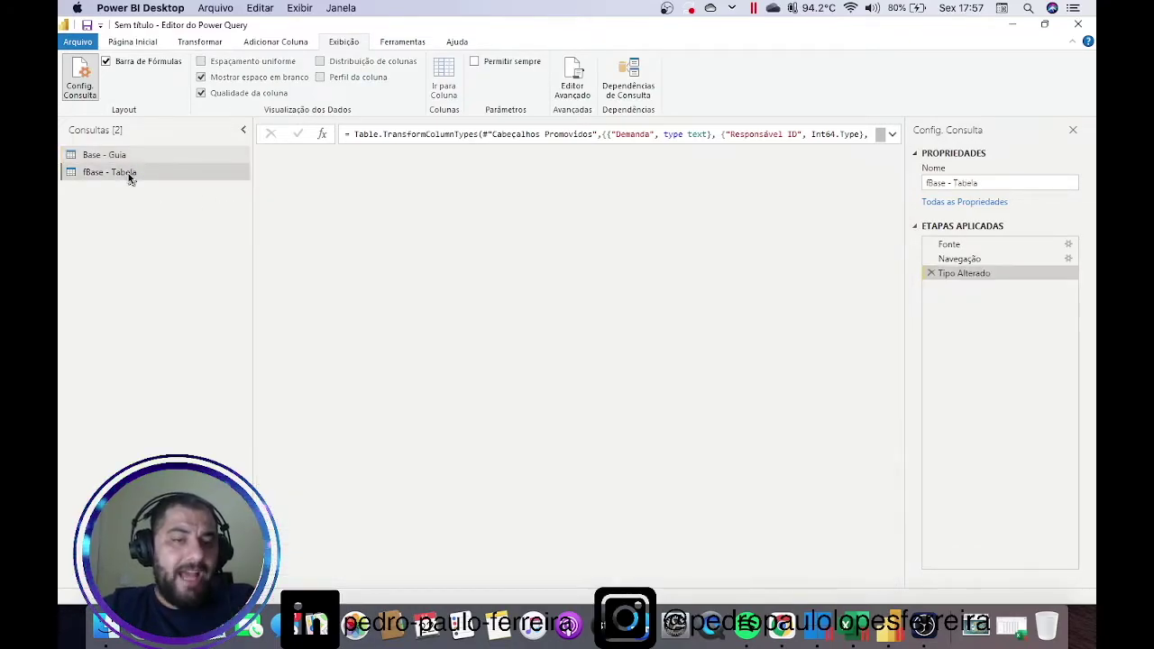
{"action": "scroll", "coordinate": [367, 327], "scroll_direction": "down", "scroll_amount": 10}
{"action": "scroll", "coordinate": [367, 327], "scroll_direction": "down", "scroll_amount": 20}
{"action": "scroll", "coordinate": [366, 327], "scroll_direction": "down", "scroll_amount": 20}
{"action": "scroll", "coordinate": [367, 327], "scroll_direction": "down", "scroll_amount": 20}
{"action": "scroll", "coordinate": [367, 327], "scroll_direction": "down", "scroll_amount": 20}
{"action": "scroll", "coordinate": [367, 327], "scroll_direction": "down", "scroll_amount": 20}
{"action": "scroll", "coordinate": [367, 327], "scroll_direction": "down", "scroll_amount": 20}
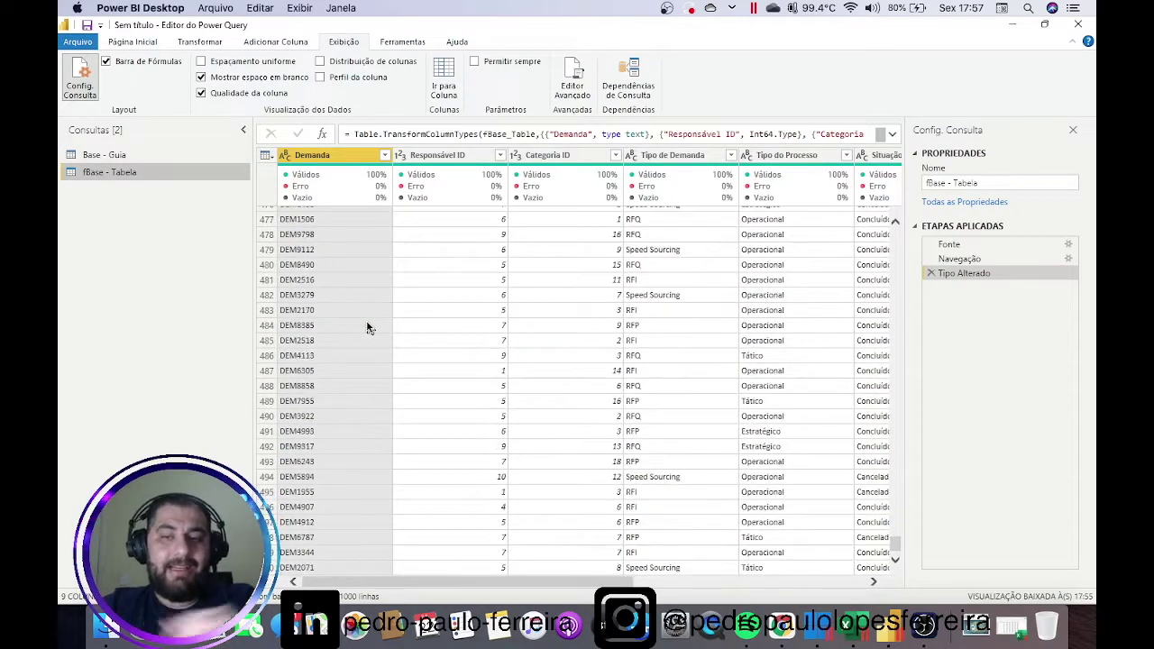
{"action": "scroll", "coordinate": [367, 328], "scroll_direction": "down", "scroll_amount": 20}
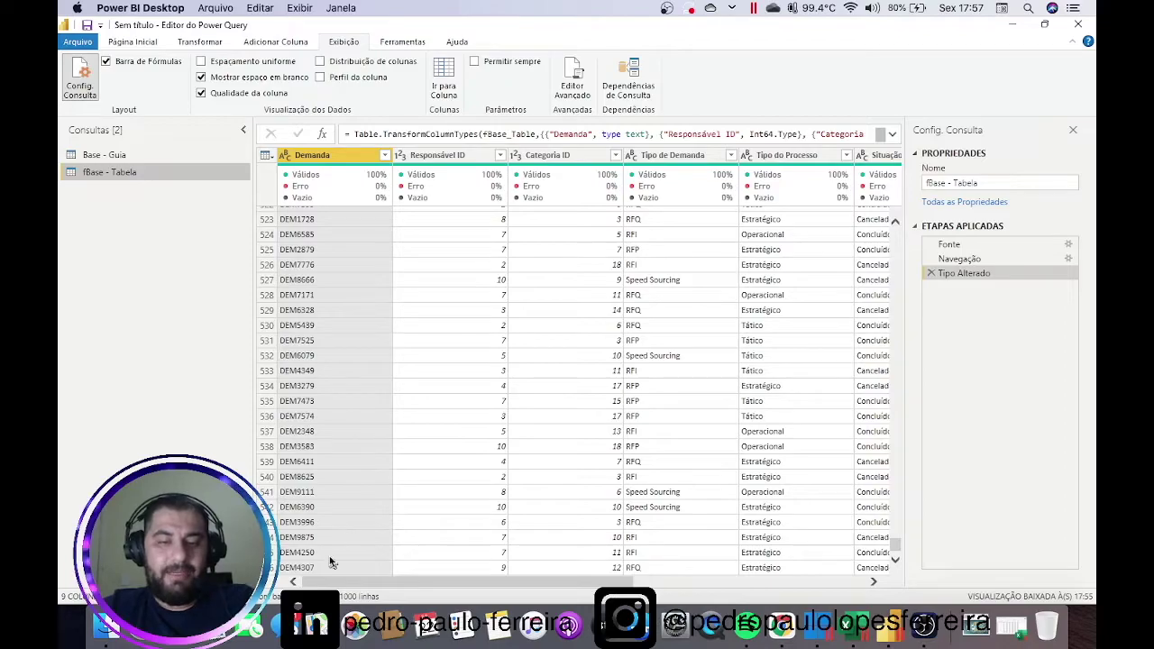
{"action": "left_click", "coordinate": [853, 624]}
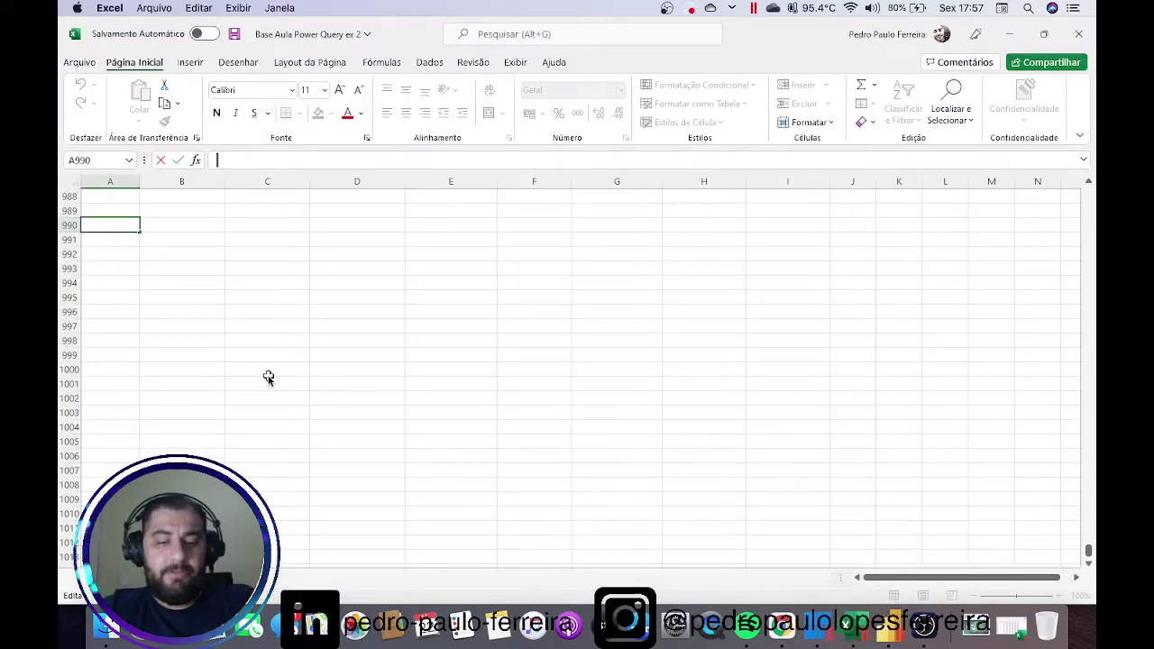
- Type filler text ('dsdssd', 'dsdsdssdds', 'dssdds') into three empty Excel cells
{"action": "type", "text": "dsdssd"}
{"action": "left_click", "coordinate": [180, 239]}
{"action": "type", "text": "dsdsdssdds"}
{"action": "left_click", "coordinate": [298, 266]}
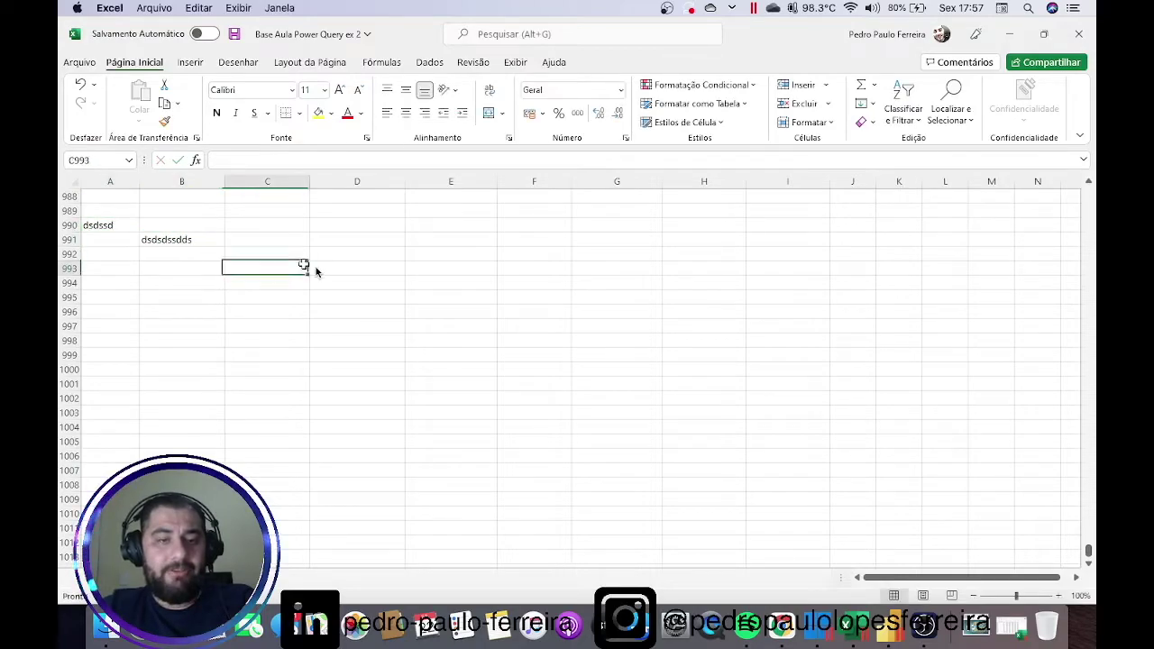
{"action": "type", "text": "dssdds"}
{"action": "scroll", "coordinate": [397, 278], "scroll_direction": "up", "scroll_amount": 20}
{"action": "scroll", "coordinate": [391, 284], "scroll_direction": "down", "scroll_amount": 20}
{"action": "scroll", "coordinate": [183, 301], "scroll_direction": "up", "scroll_amount": 3}
- Add filler text in cells A551, C551, E554 and H555 below the table, then return to Power BI
{"action": "left_click", "coordinate": [113, 298]}
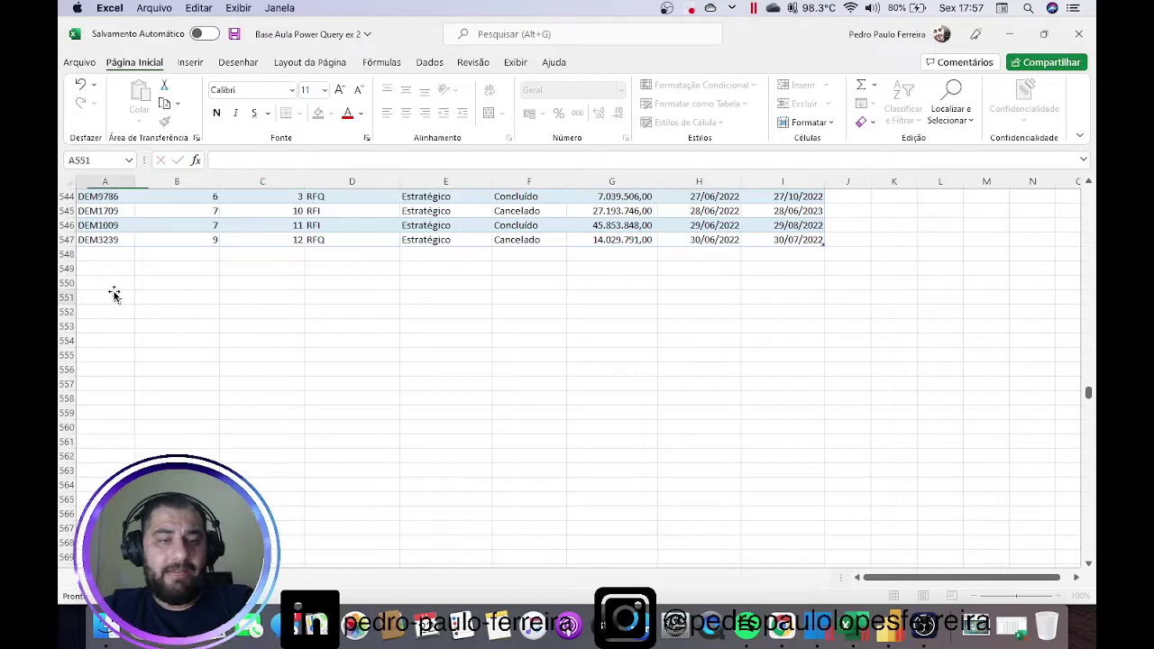
{"action": "type", "text": "sdsdsds"}
{"action": "left_click", "coordinate": [267, 298]}
{"action": "type", "text": "sdsdds"}
{"action": "left_click", "coordinate": [436, 340]}
{"action": "type", "text": "sddsdsds"}
{"action": "left_click", "coordinate": [669, 354]}
{"action": "type", "text": "dsdsdsds"}
{"action": "left_click", "coordinate": [234, 34]}
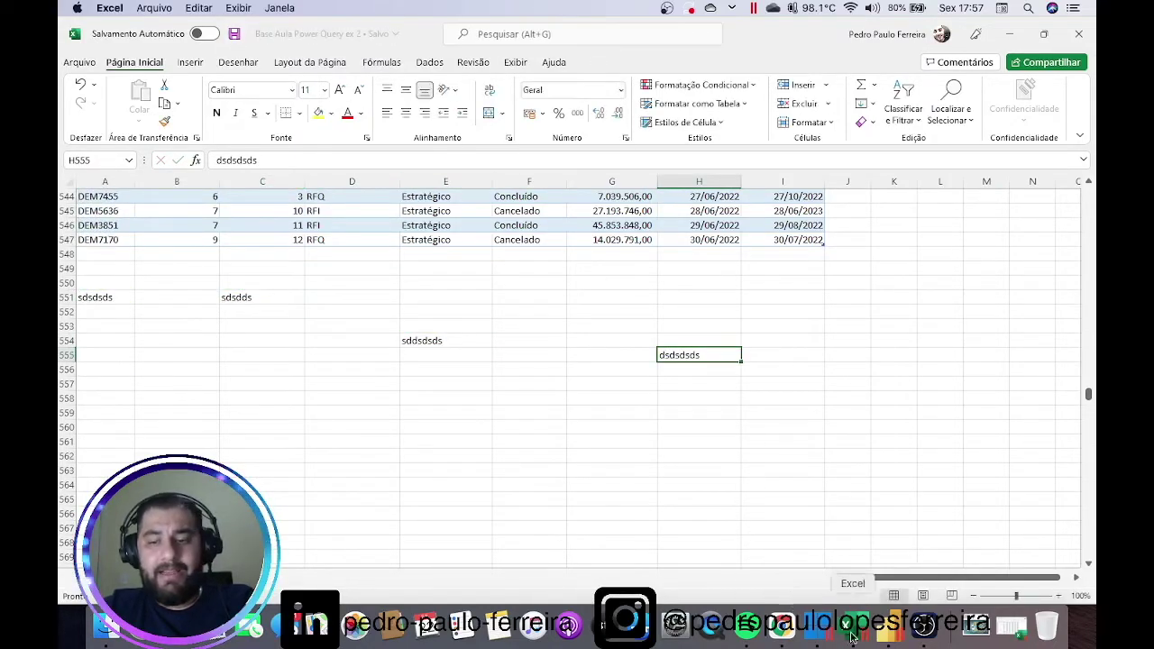
{"action": "left_click", "coordinate": [888, 623]}
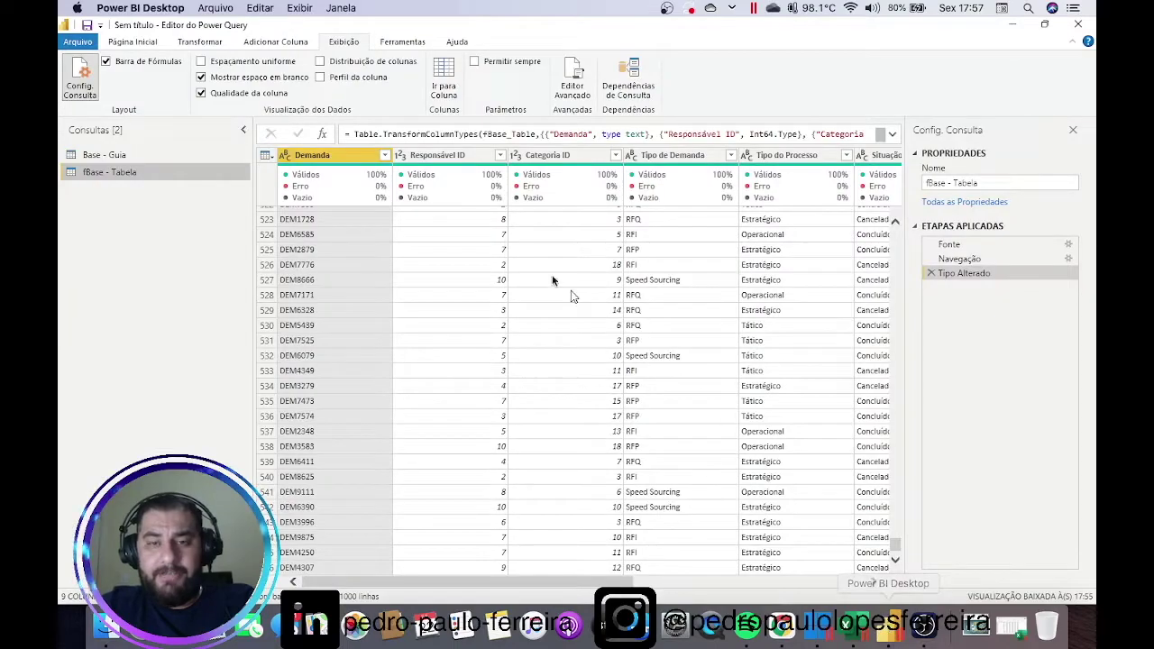
- Refresh the fBase - Tabela preview with Atualizar Visualização and scroll through the reloaded rows
{"action": "left_click", "coordinate": [144, 42]}
{"action": "left_click", "coordinate": [397, 103]}
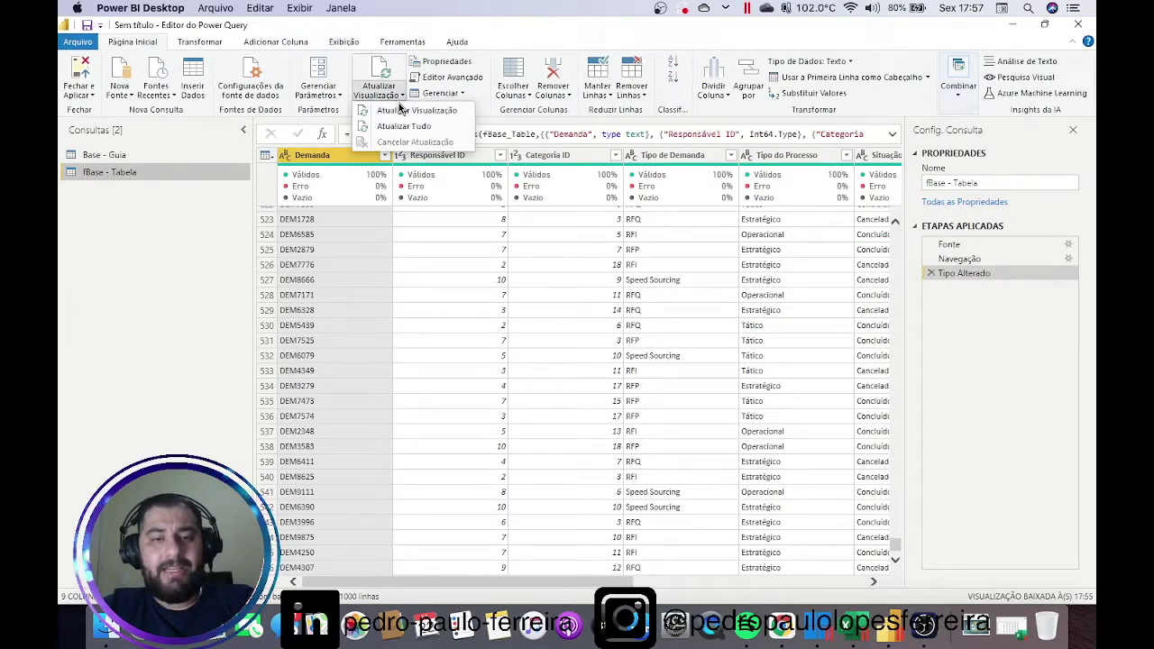
{"action": "left_click", "coordinate": [402, 125]}
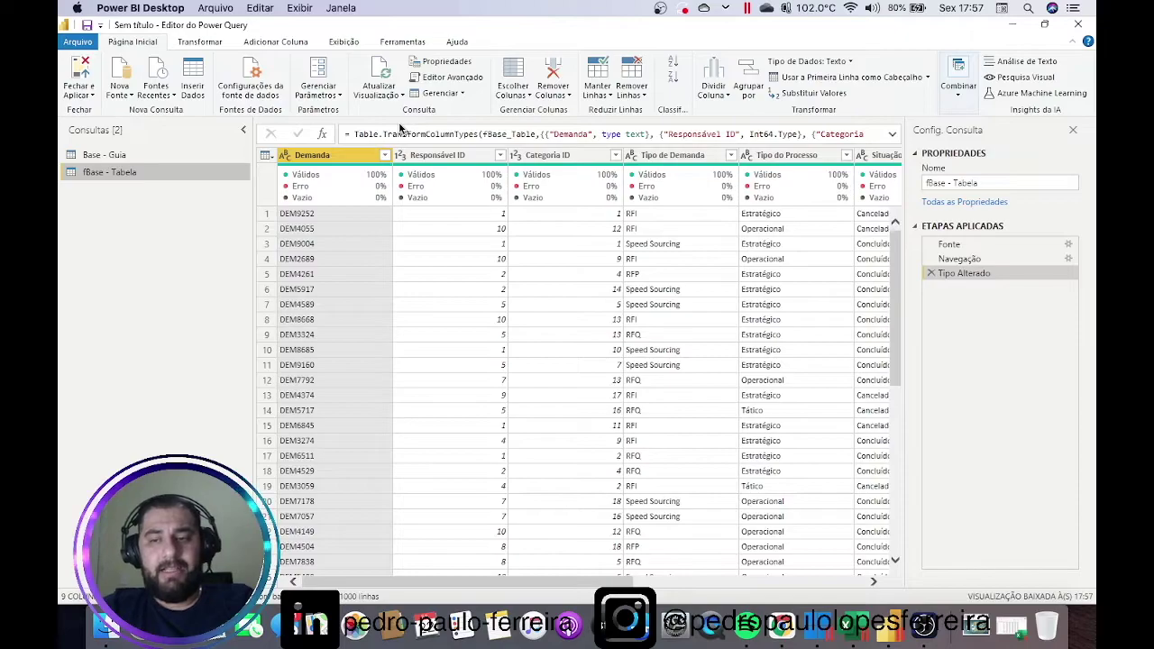
{"action": "scroll", "coordinate": [424, 305], "scroll_direction": "down", "scroll_amount": 5}
{"action": "scroll", "coordinate": [424, 306], "scroll_direction": "down", "scroll_amount": 15}
{"action": "scroll", "coordinate": [423, 306], "scroll_direction": "down", "scroll_amount": 10}
{"action": "scroll", "coordinate": [424, 306], "scroll_direction": "down", "scroll_amount": 10}
{"action": "scroll", "coordinate": [424, 306], "scroll_direction": "down", "scroll_amount": 10}
{"action": "scroll", "coordinate": [424, 306], "scroll_direction": "down", "scroll_amount": 10}
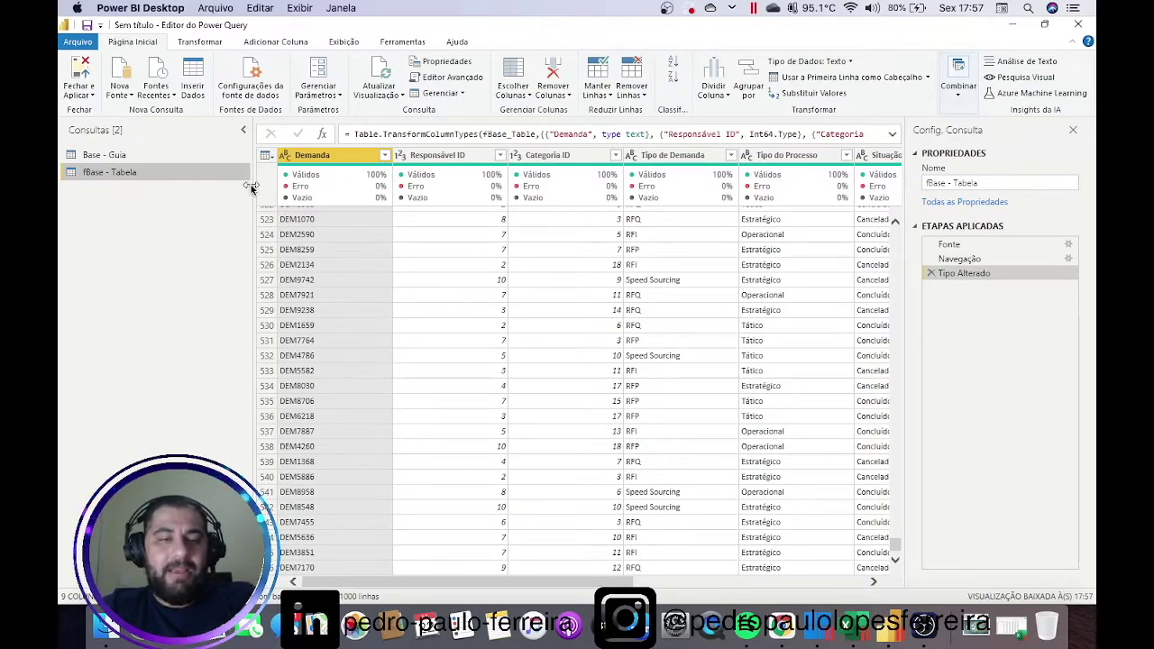
{"action": "left_click", "coordinate": [856, 631]}
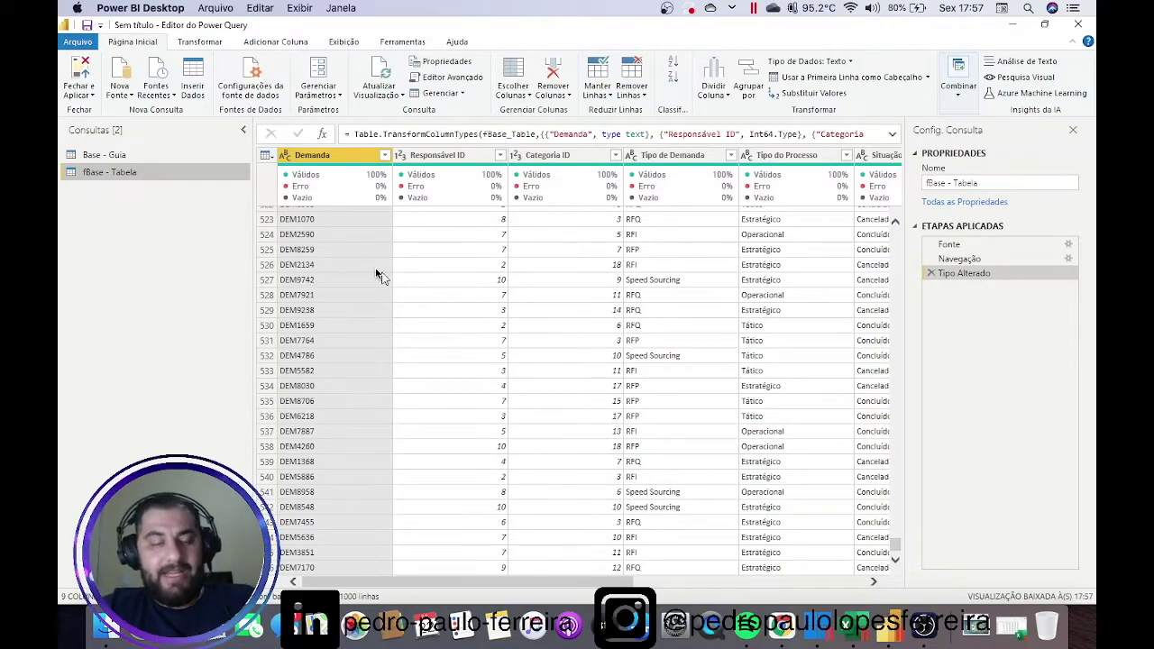
{"action": "left_click_drag", "start_coordinate": [79, 177], "coordinate": [147, 170]}
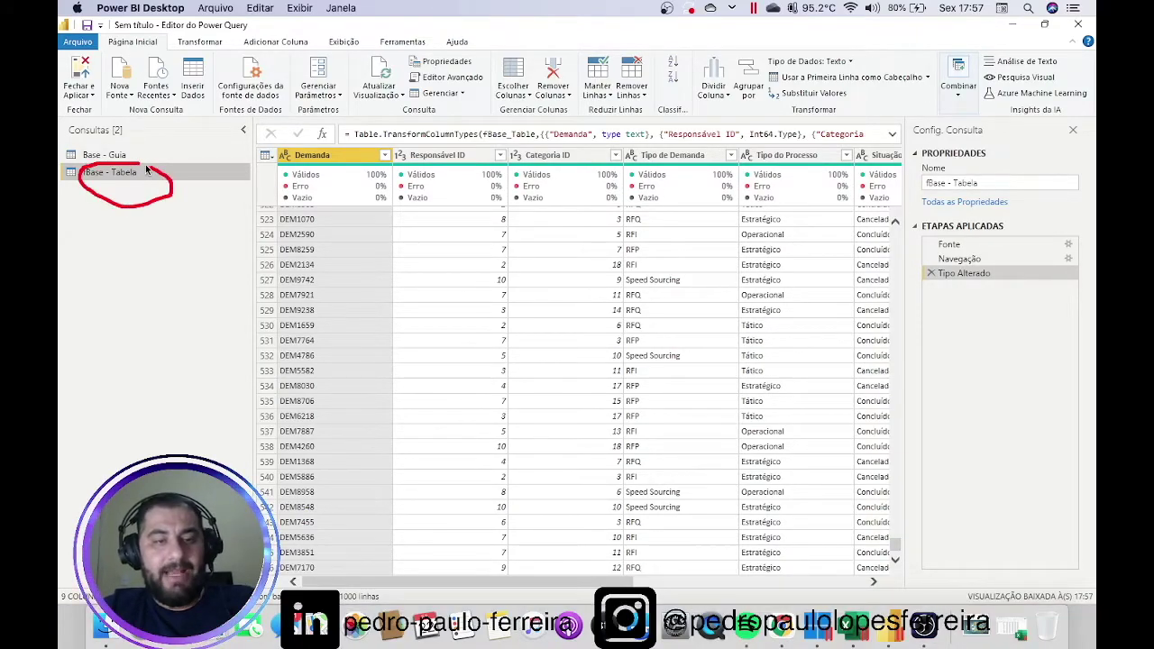
- In Excel, delete every row from 548 down to the sheet's last row, then return to cell E9
{"action": "left_click", "coordinate": [851, 622]}
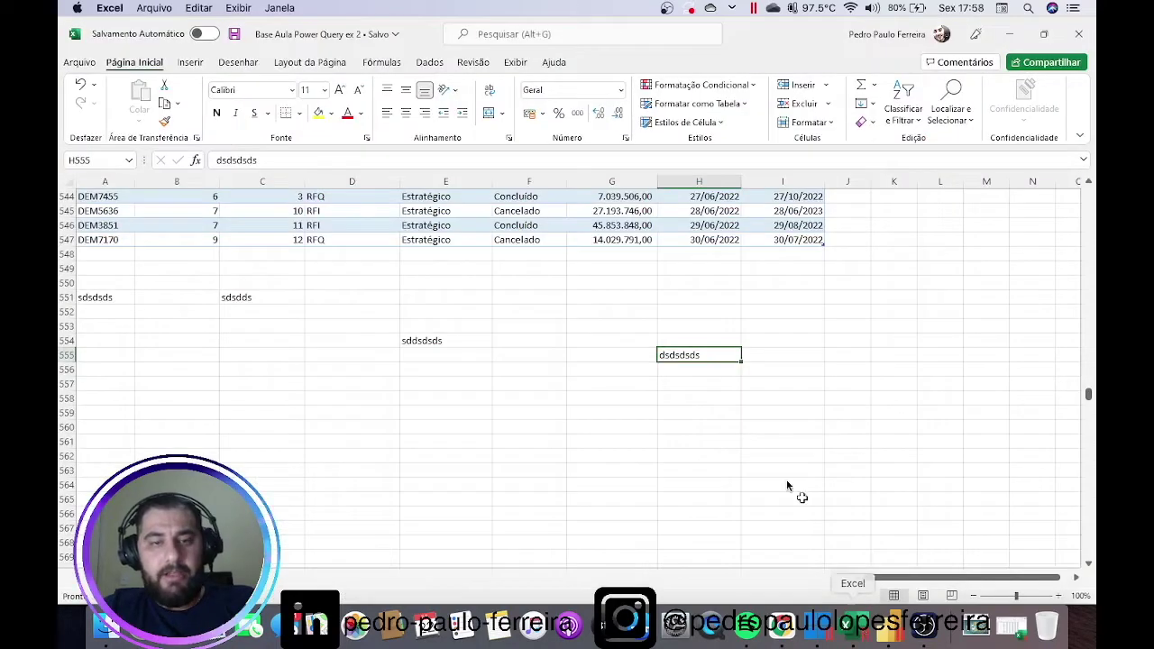
{"action": "left_click", "coordinate": [67, 255]}
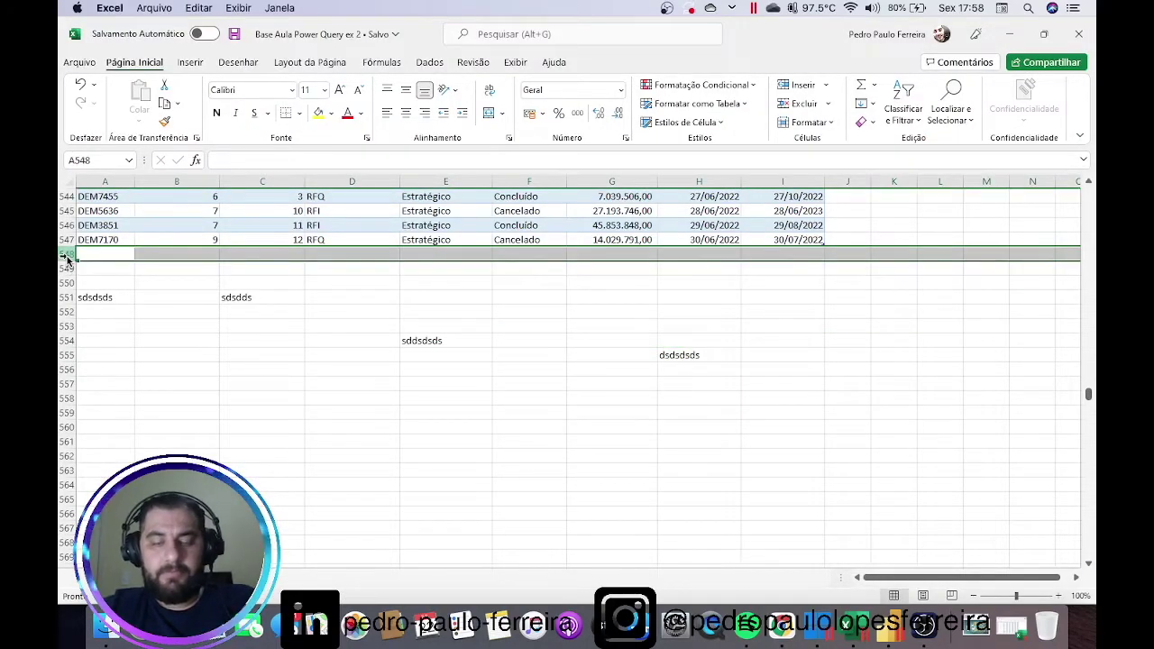
{"action": "left_click_drag", "start_coordinate": [67, 258], "coordinate": [67, 302]}
{"action": "key", "text": "ctrl+shift+Down"}
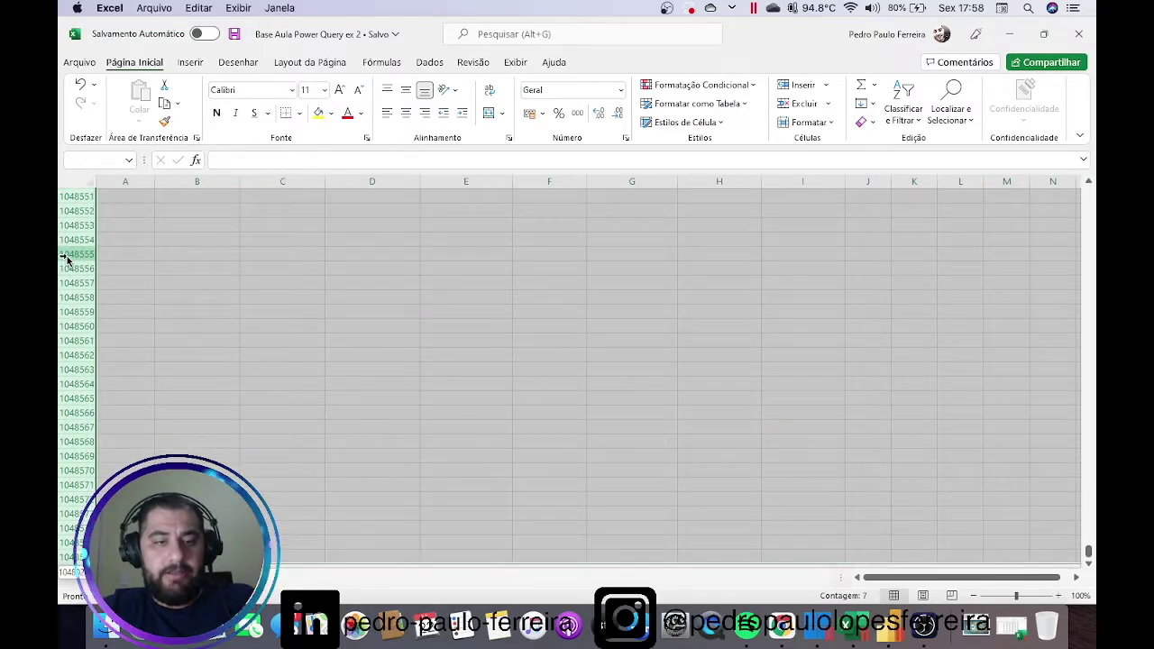
{"action": "right_click", "coordinate": [67, 259]}
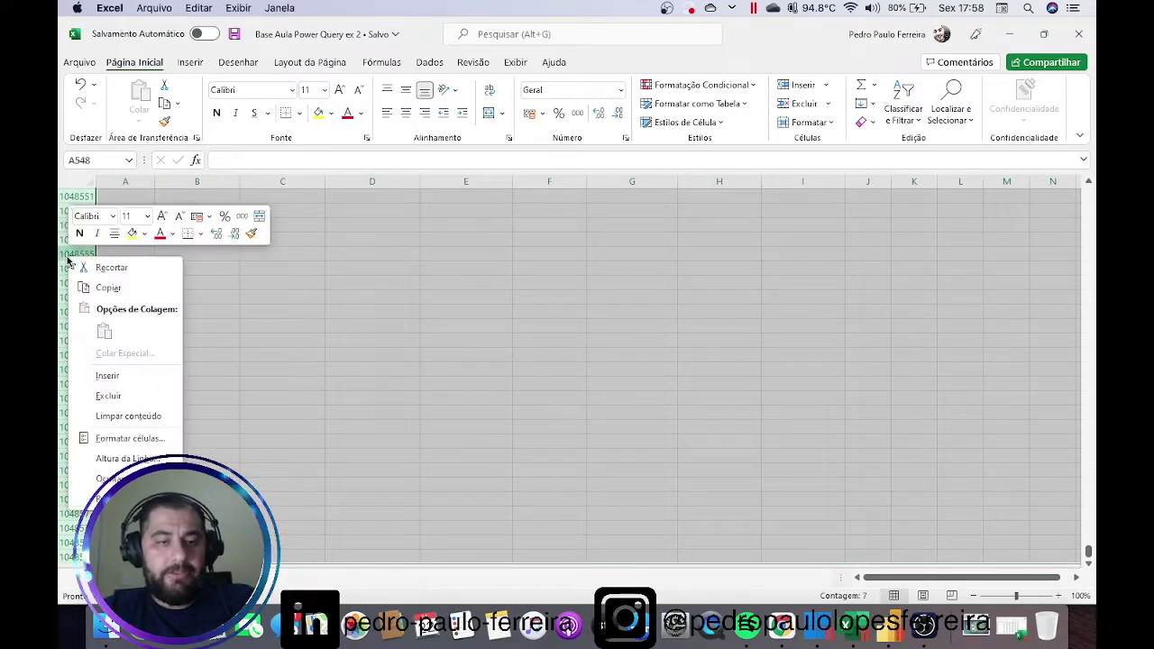
{"action": "left_click", "coordinate": [109, 396]}
{"action": "scroll", "coordinate": [415, 341], "scroll_direction": "up", "scroll_amount": 15}
{"action": "scroll", "coordinate": [419, 334], "scroll_direction": "up", "scroll_amount": 15}
{"action": "scroll", "coordinate": [422, 326], "scroll_direction": "up", "scroll_amount": 15}
{"action": "scroll", "coordinate": [427, 318], "scroll_direction": "up", "scroll_amount": 15}
{"action": "left_click", "coordinate": [429, 313]}
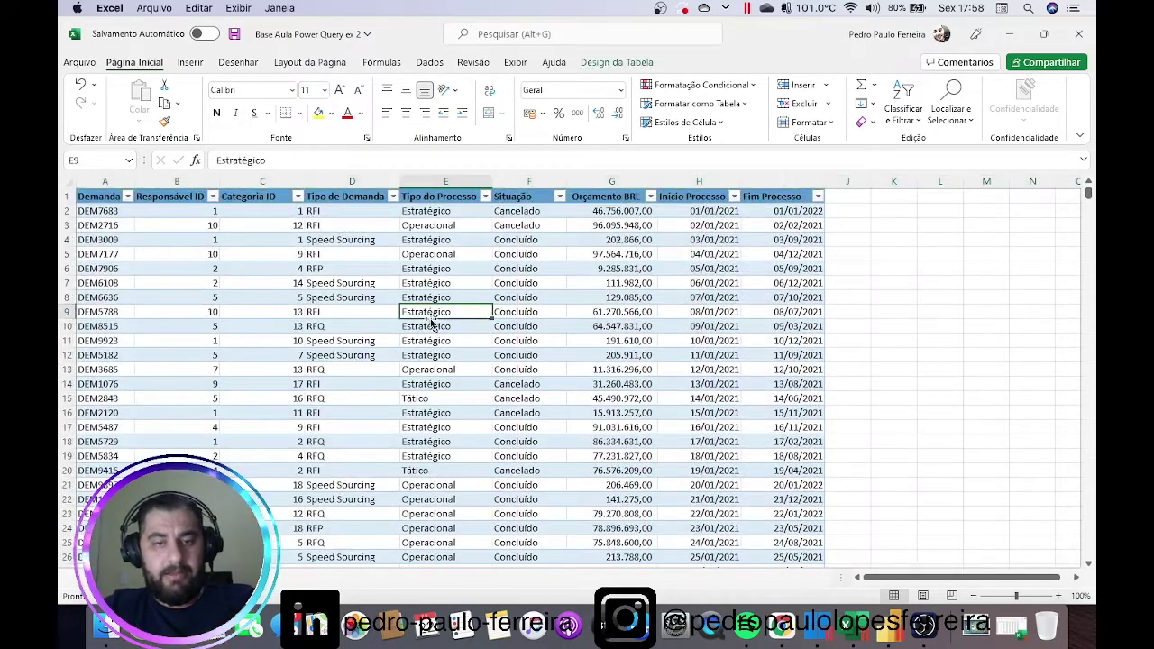
- Move the current sheet to the end of the workbook
{"action": "right_click", "coordinate": [151, 582]}
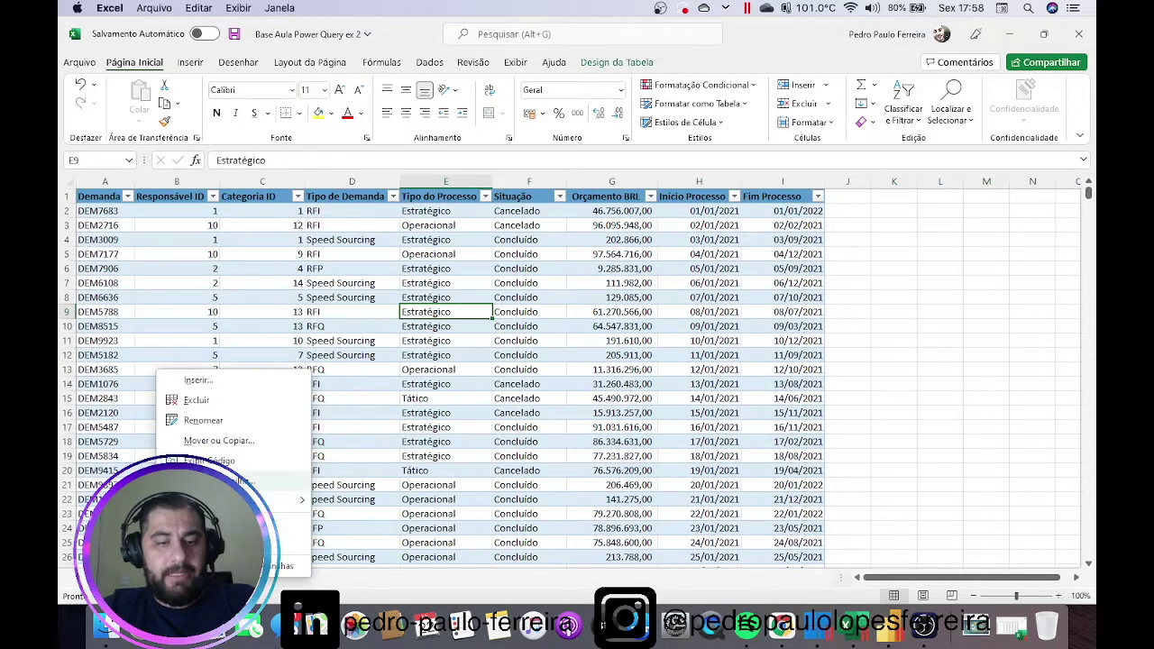
{"action": "left_click", "coordinate": [222, 442]}
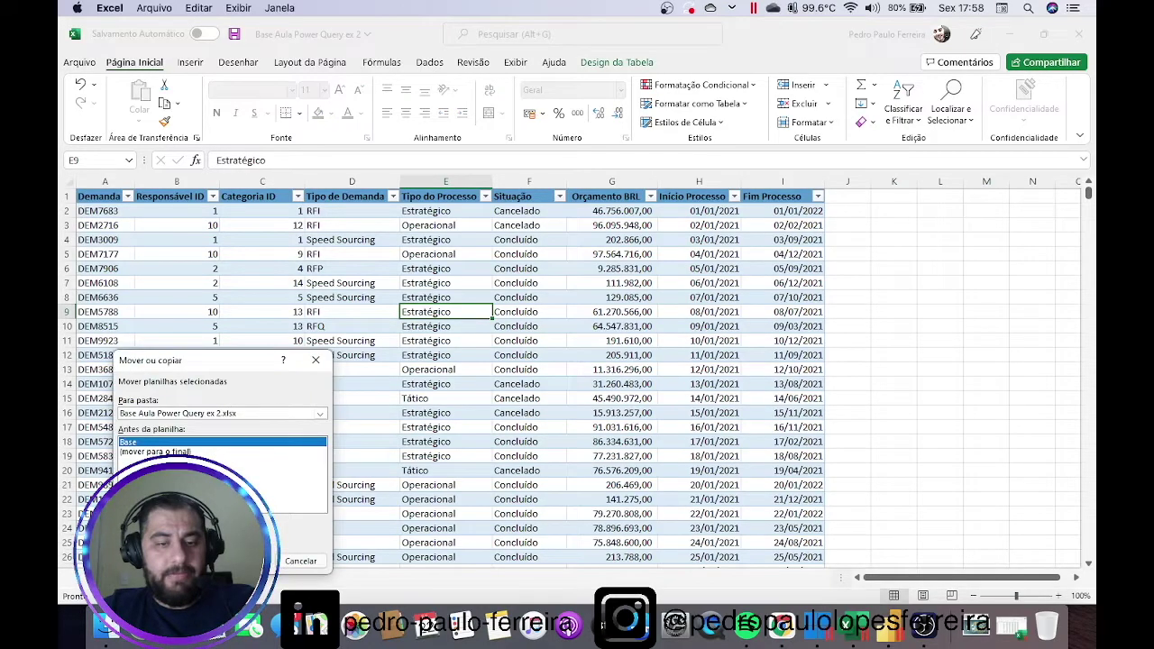
{"action": "left_click", "coordinate": [155, 452]}
{"action": "key", "text": "Return"}
- Duplicate the sheet within Base Aula Power Query ex 2 using Mover ou copiar
{"action": "right_click", "coordinate": [210, 581]}
{"action": "left_click", "coordinate": [262, 442]}
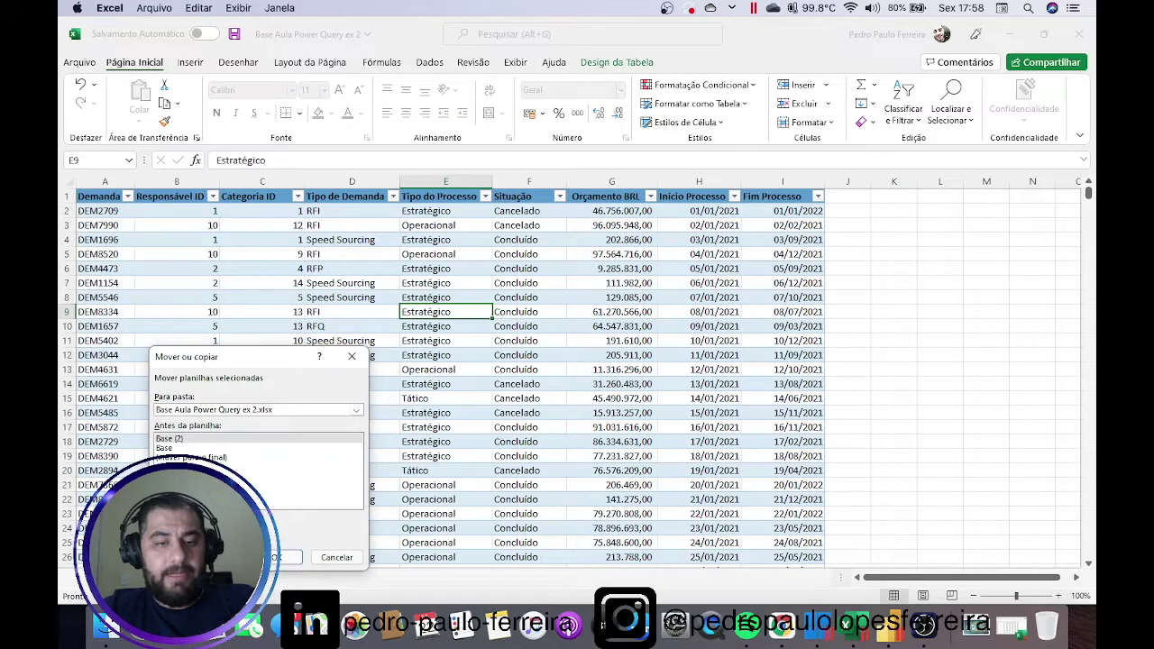
{"action": "left_click", "coordinate": [275, 557]}
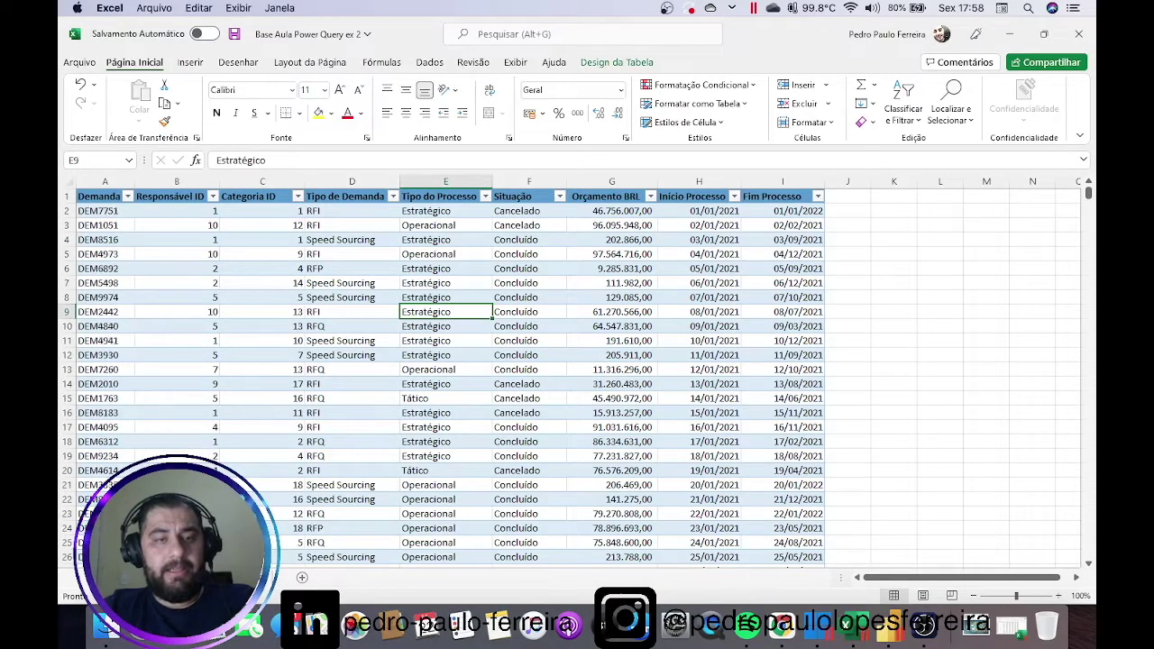
- Rename the first copied sheet's table to TabelaXPTO in Design da Tabela
{"action": "left_click", "coordinate": [617, 62]}
{"action": "left_click", "coordinate": [133, 106]}
{"action": "type", "text": "TabelaXPTO"}
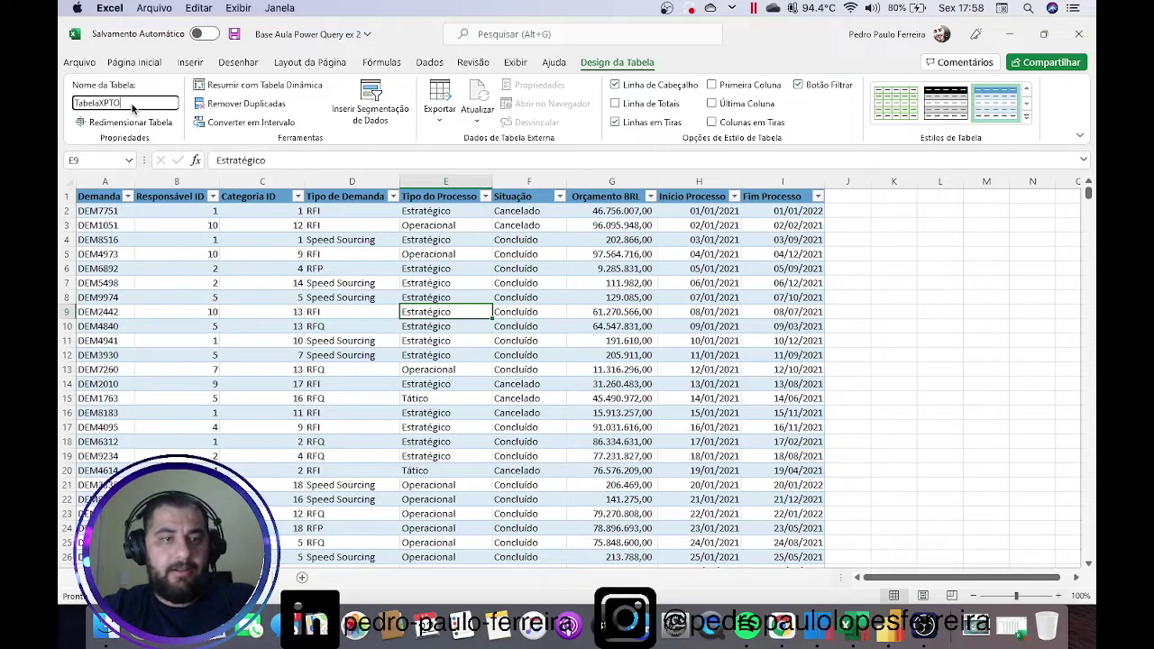
{"action": "key", "text": "Return"}
{"action": "key", "text": "ctrl+z"}
{"action": "key", "text": "ctrl+z"}
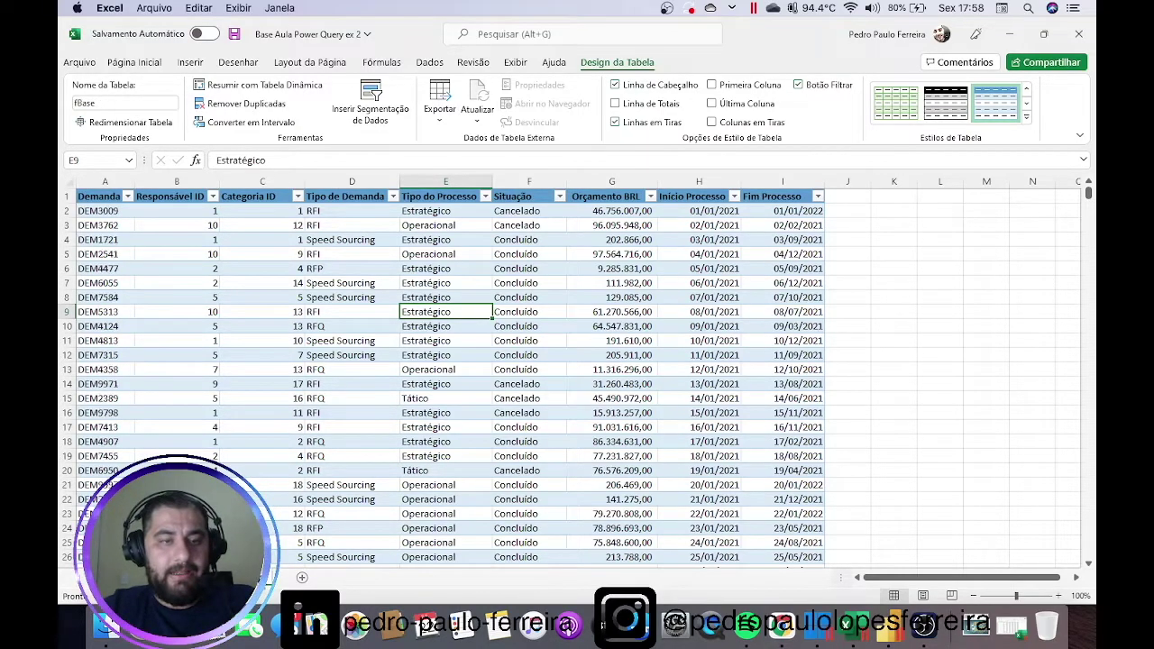
{"action": "key", "text": "ctrl+y"}
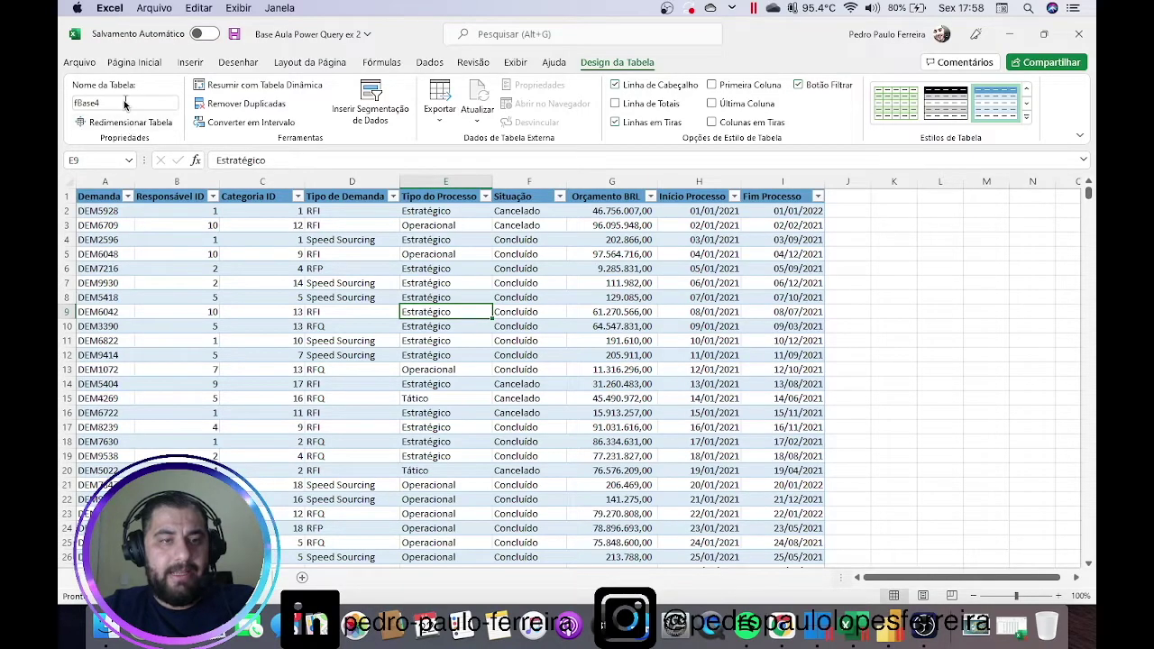
- Rename the other sheet's table from fBase4 to Dimensao and save the workbook
{"action": "double_click", "coordinate": [124, 103]}
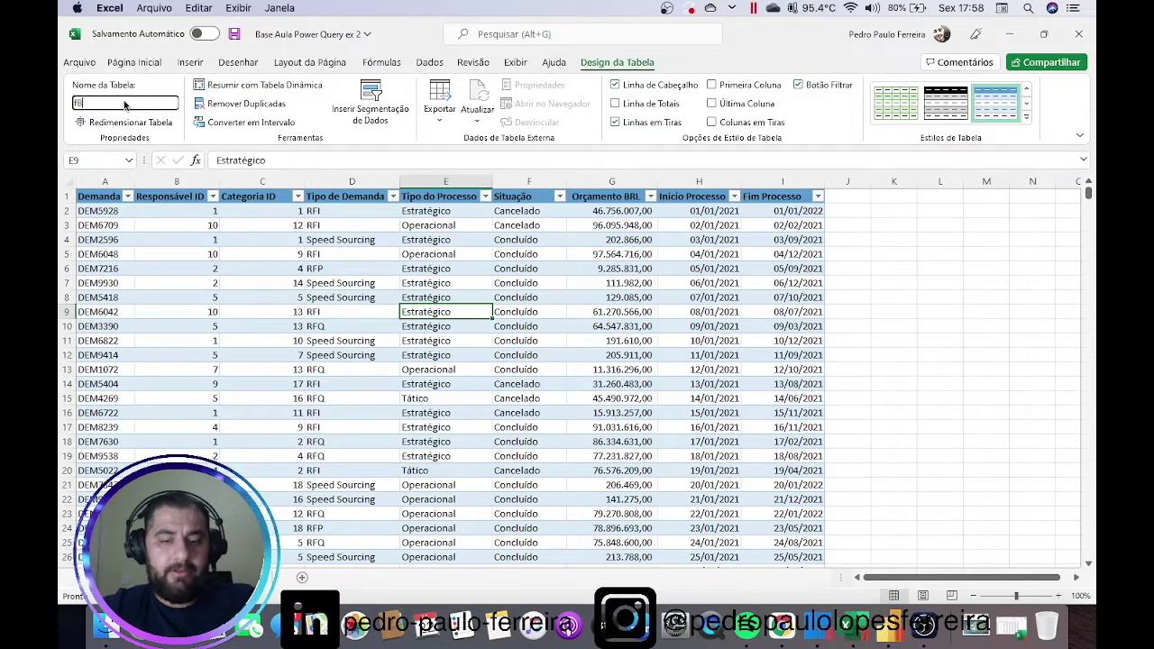
{"action": "type", "text": "Dimensao"}
{"action": "key", "text": "Return"}
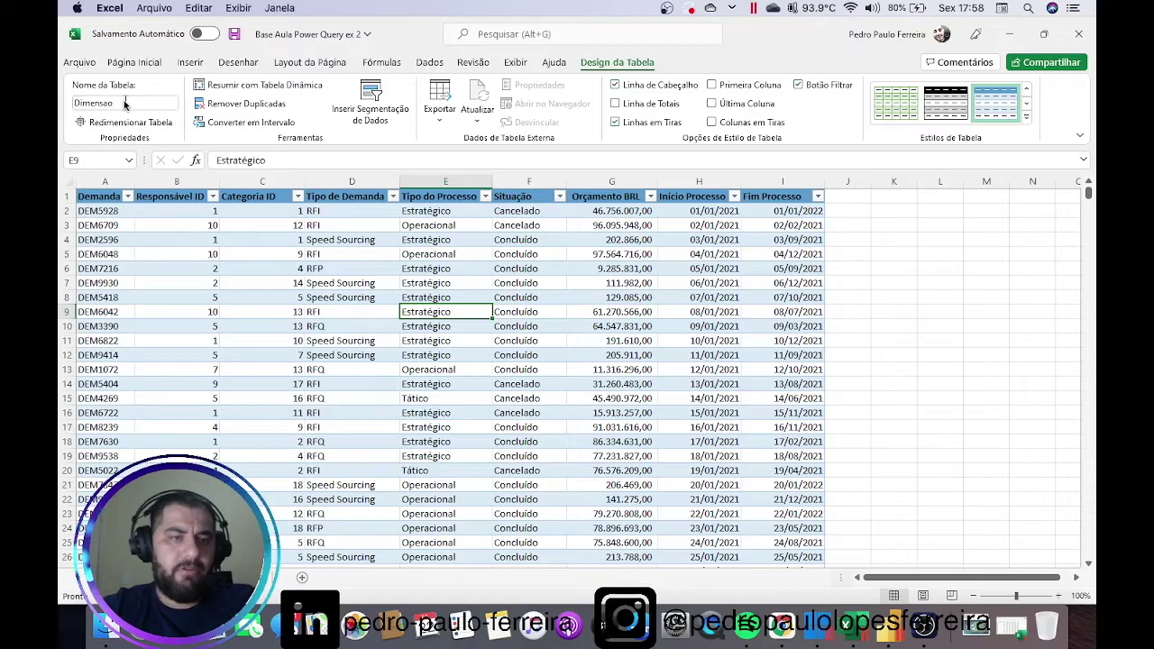
{"action": "left_click", "coordinate": [333, 368]}
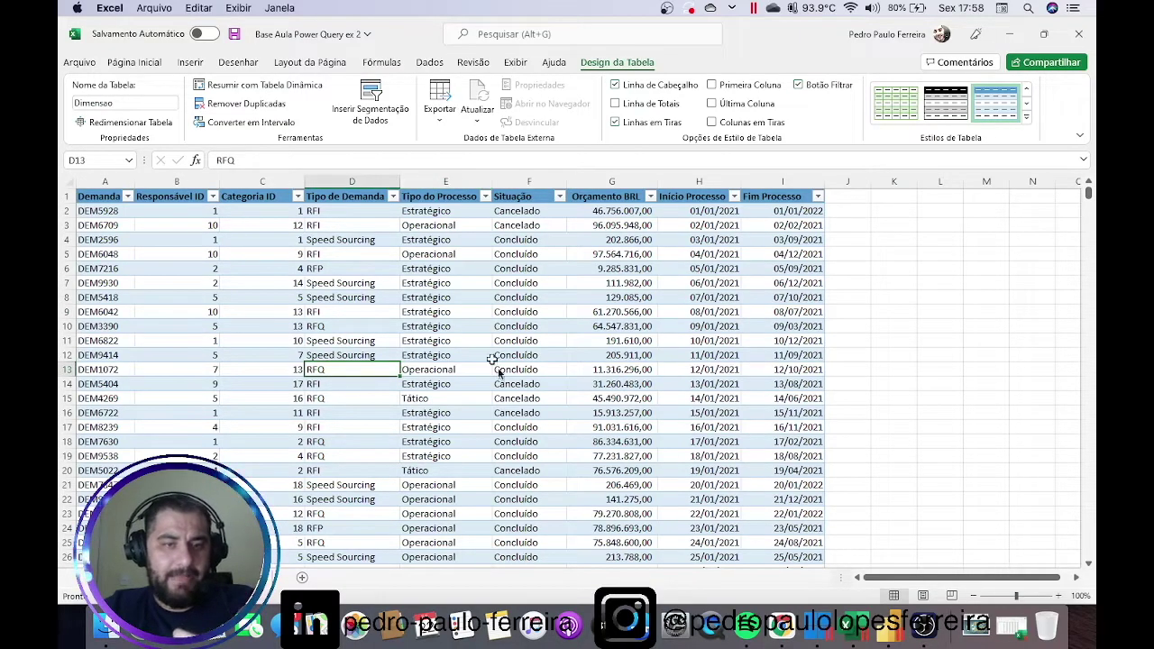
{"action": "left_click", "coordinate": [469, 287]}
{"action": "left_click", "coordinate": [652, 342]}
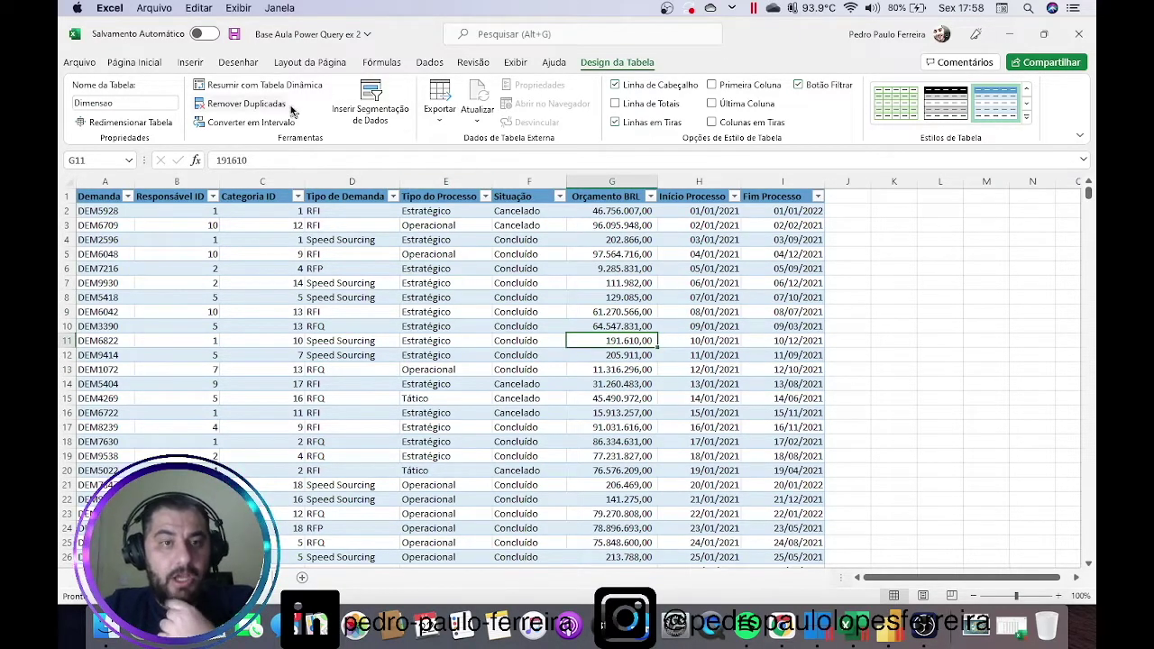
{"action": "left_click", "coordinate": [233, 36]}
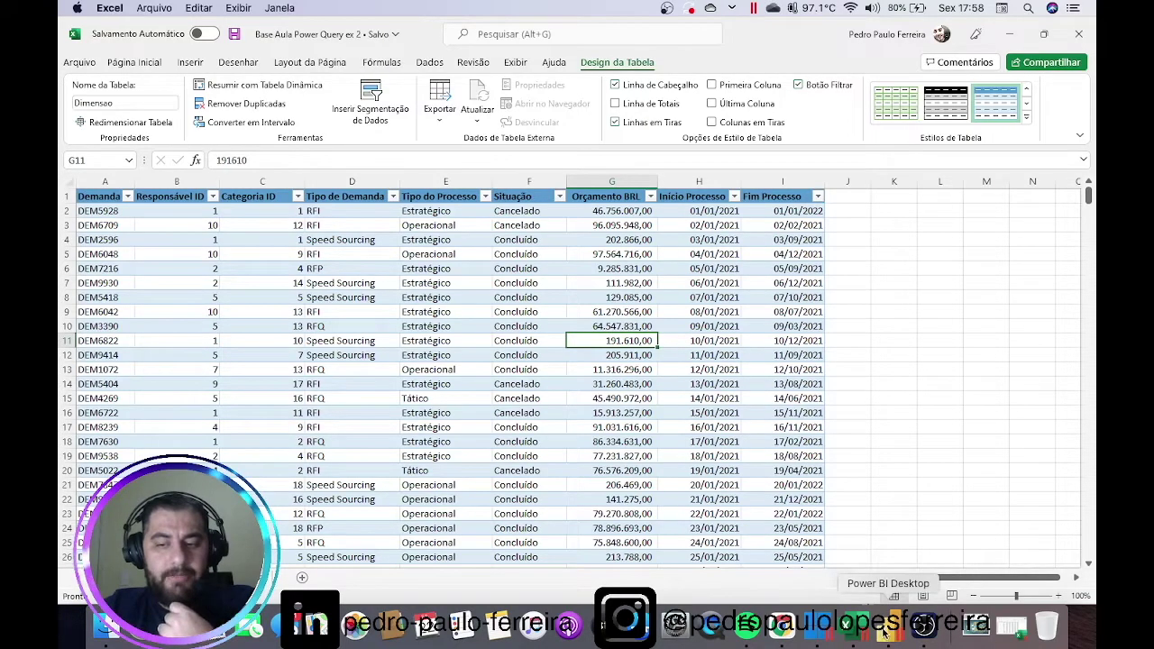
{"action": "left_click", "coordinate": [884, 633]}
- Delete the fBase - Tabela query
{"action": "right_click", "coordinate": [139, 194]}
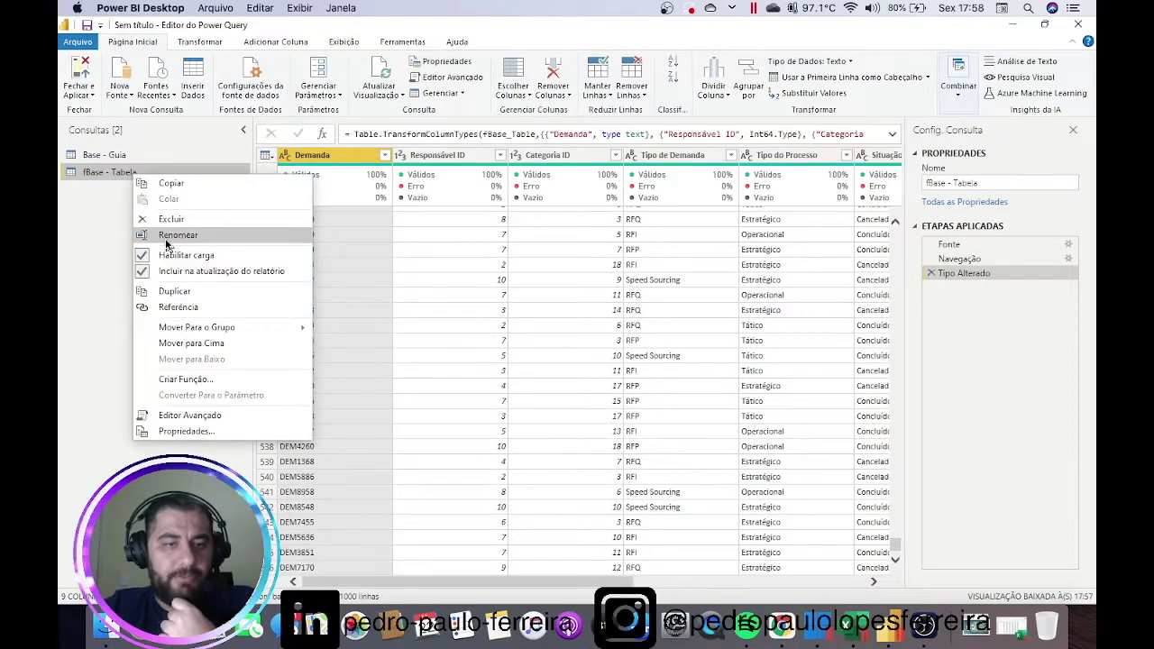
{"action": "left_click", "coordinate": [575, 333]}
{"action": "left_click", "coordinate": [631, 340]}
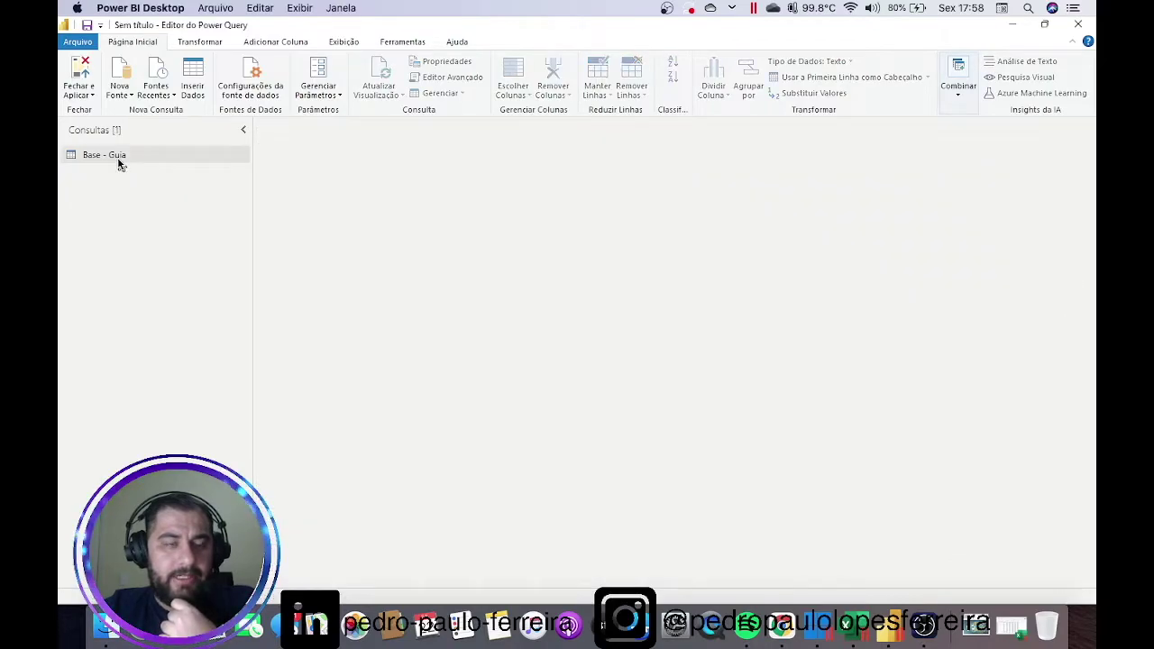
- Delete the Base - Guia query and bring up the Nova Fonte source list
{"action": "right_click", "coordinate": [117, 157]}
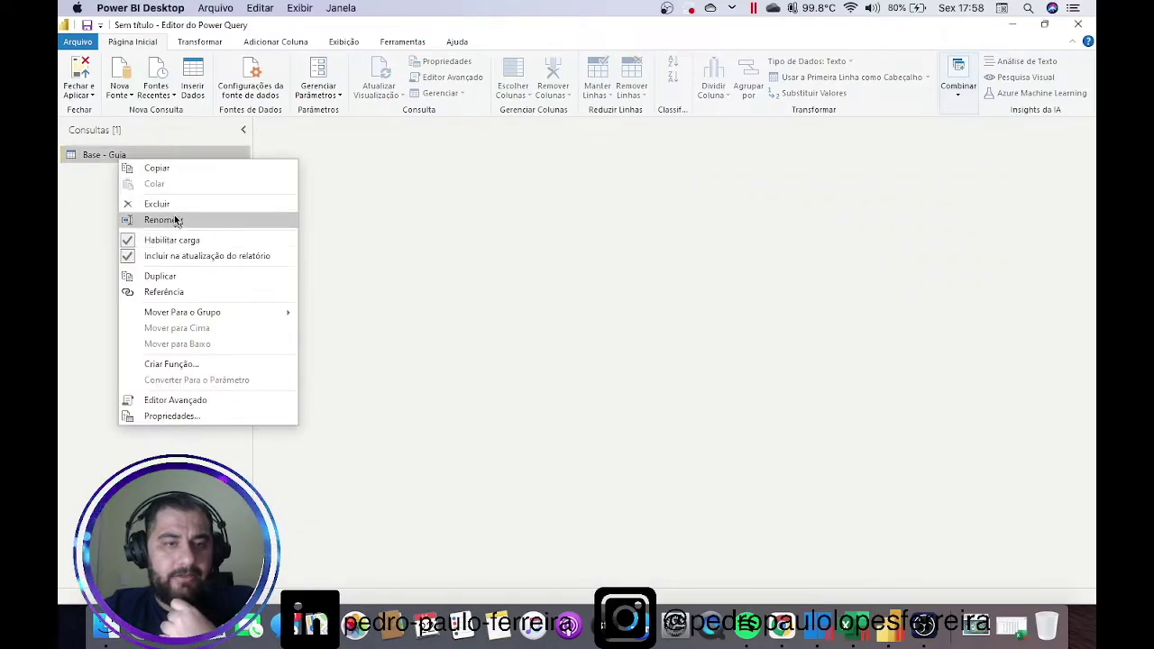
{"action": "left_click", "coordinate": [174, 209]}
{"action": "left_click", "coordinate": [634, 339]}
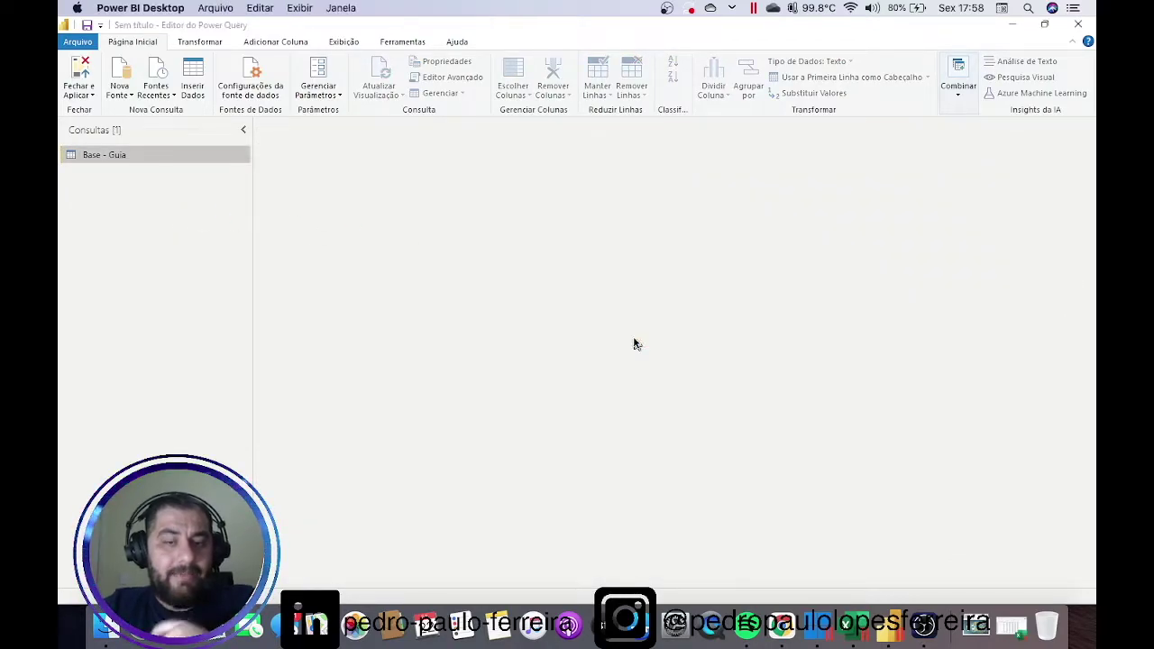
{"action": "left_click", "coordinate": [126, 97]}
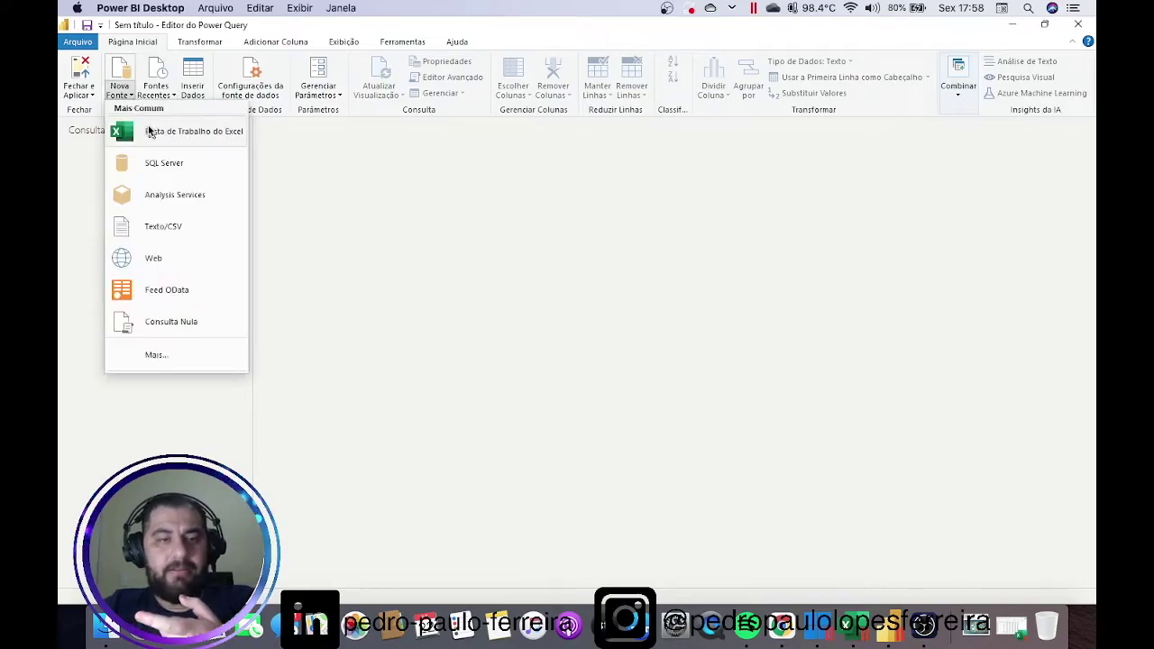
- Open Base Aula Power Query ex 2.xlsx as an Excel source and preview Dimensao, fBase and TabelaXPTO
{"action": "left_click", "coordinate": [151, 131]}
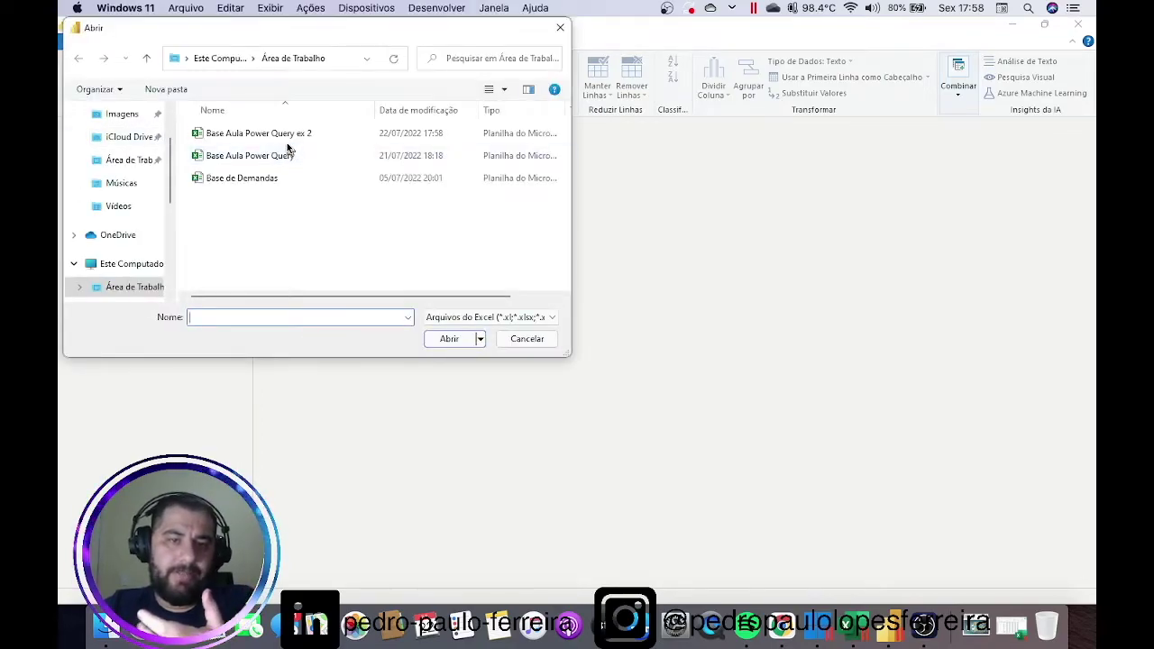
{"action": "double_click", "coordinate": [288, 145]}
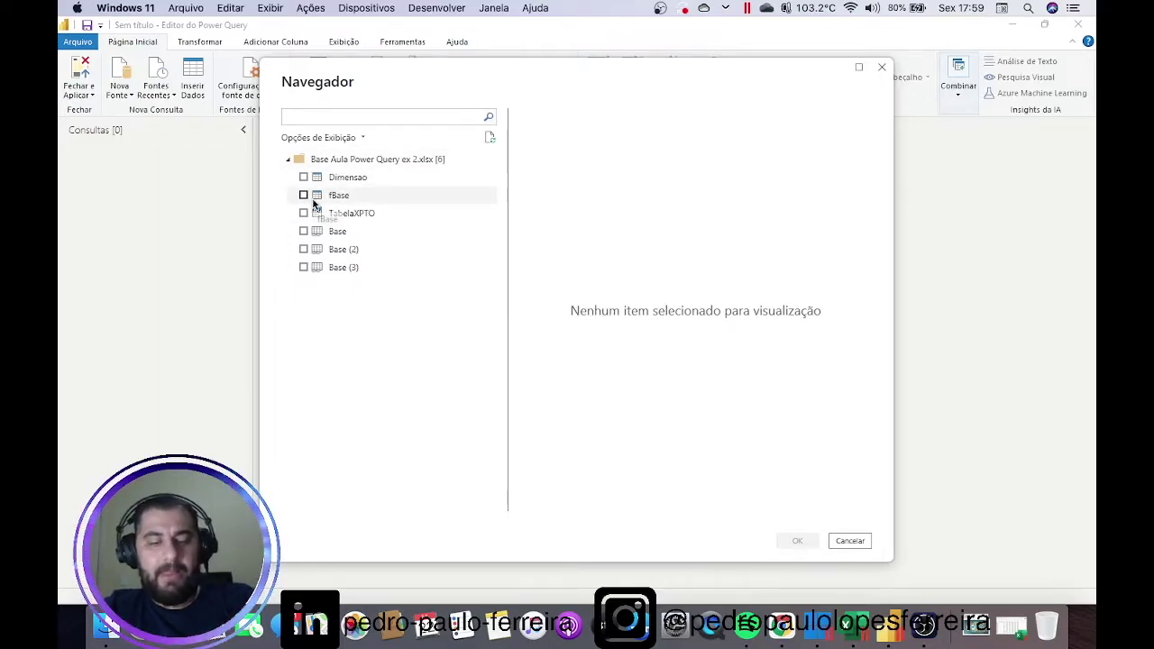
{"action": "mouse_move", "coordinate": [285, 157]}
{"action": "left_mouse_down"}
{"action": "mouse_move", "coordinate": [307, 512]}
{"action": "mouse_move", "coordinate": [474, 373]}
{"action": "mouse_move", "coordinate": [363, 119]}
{"action": "left_mouse_up"}
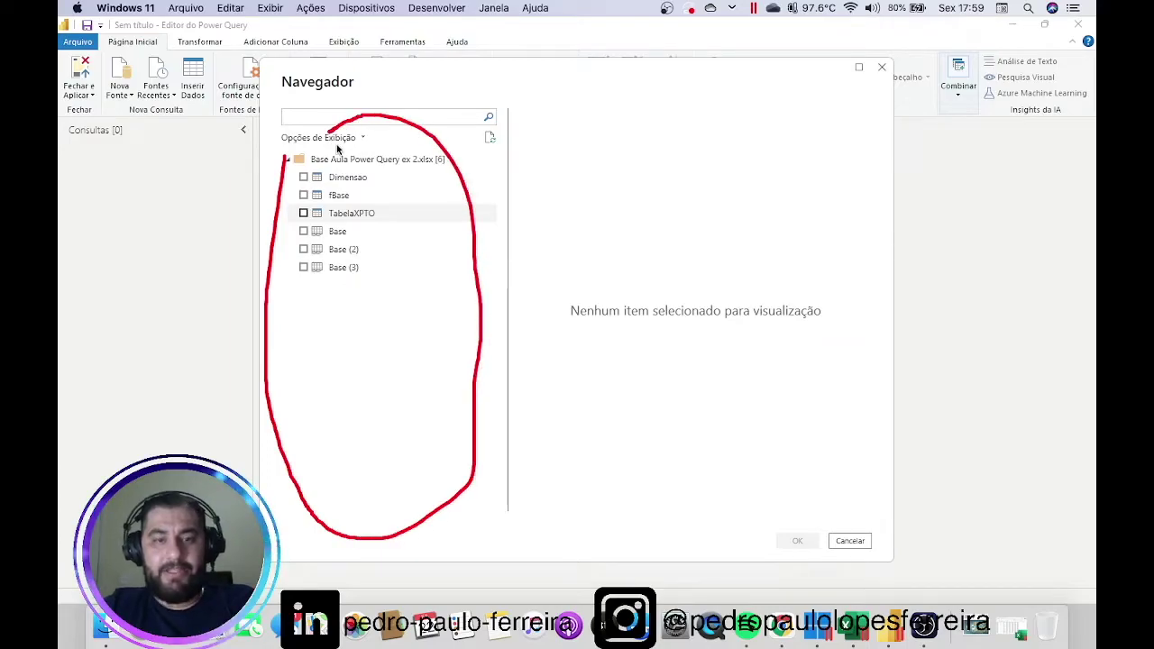
{"action": "left_click", "coordinate": [347, 177]}
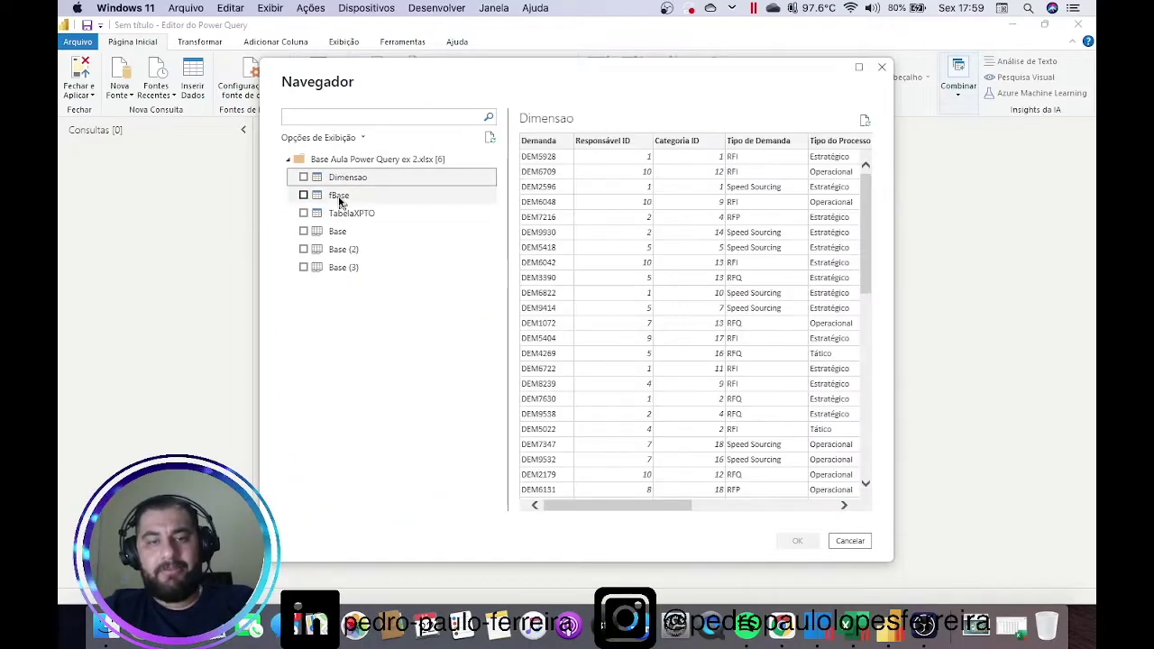
{"action": "left_click", "coordinate": [341, 195]}
{"action": "left_click", "coordinate": [345, 213]}
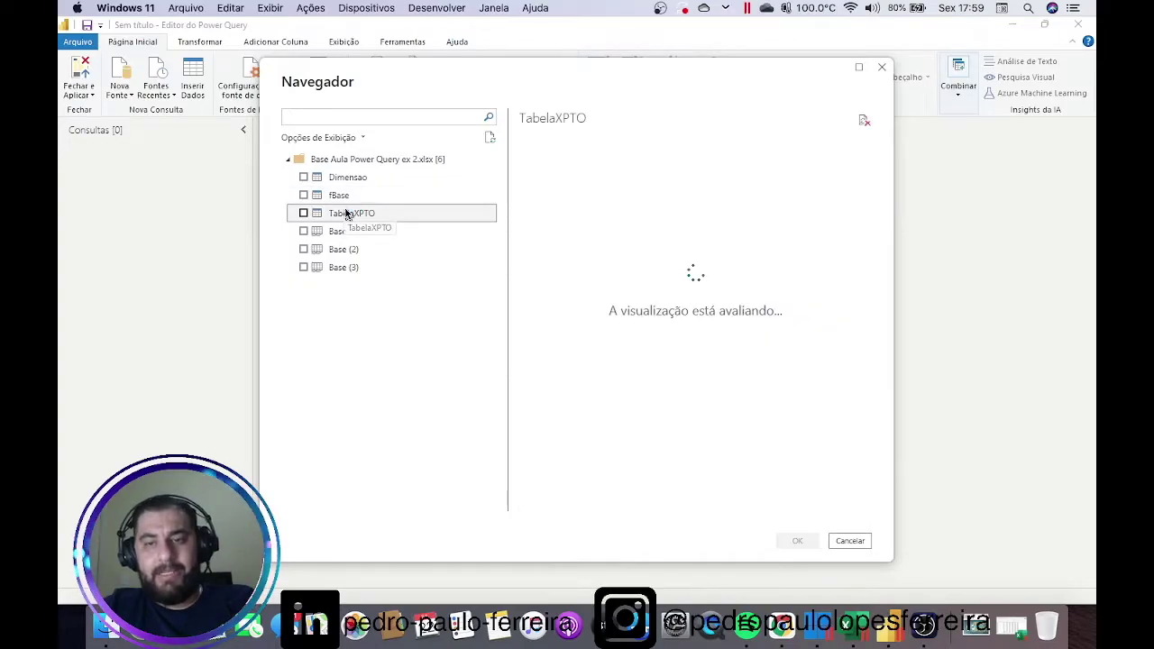
- Tick TabelaXPTO, fBase, Dimensao, Base, Base (2) and Base (3) in Navegador and load them
{"action": "left_click", "coordinate": [303, 214]}
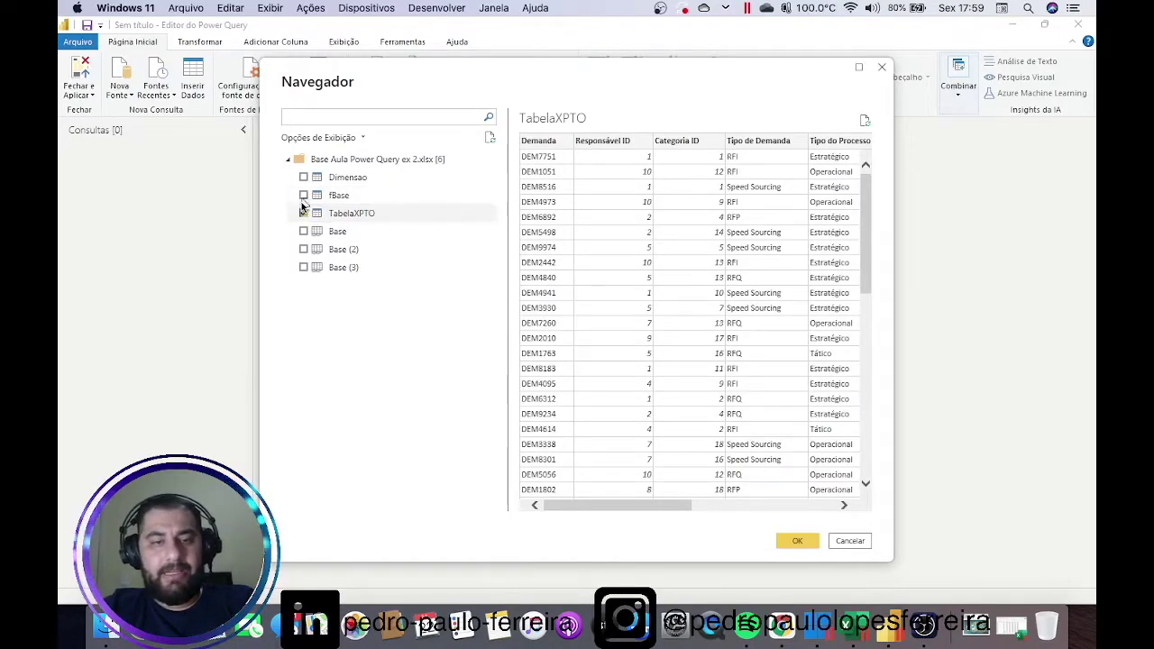
{"action": "left_click", "coordinate": [304, 195]}
{"action": "left_click", "coordinate": [304, 179]}
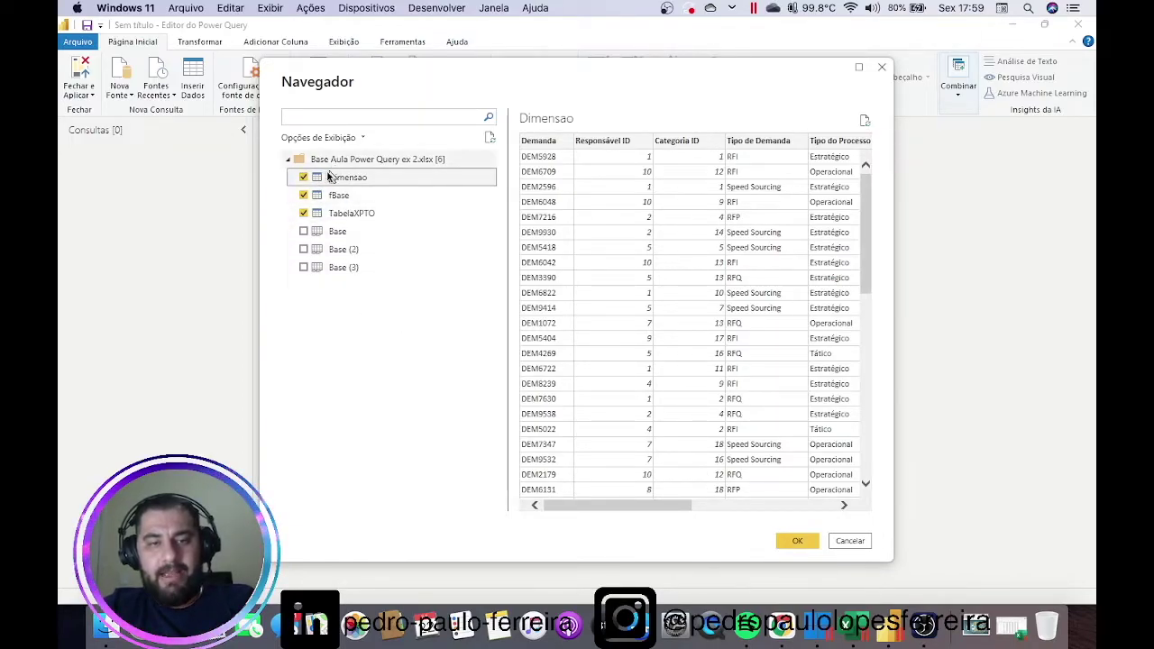
{"action": "left_click", "coordinate": [304, 213]}
{"action": "left_click", "coordinate": [303, 178]}
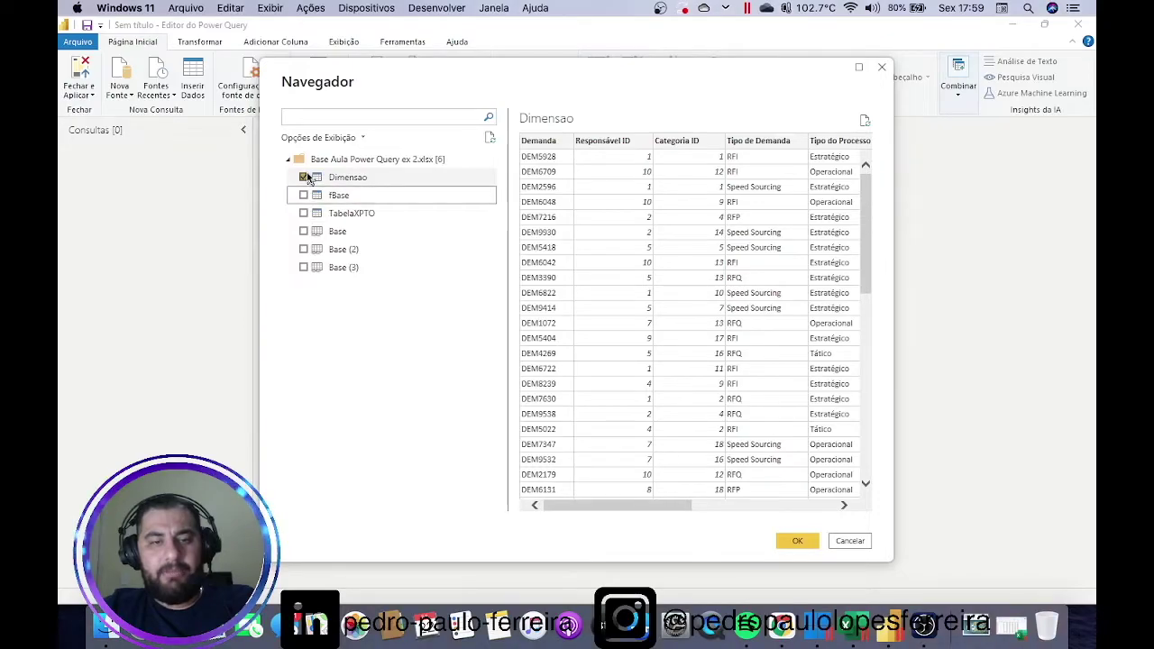
{"action": "left_click", "coordinate": [304, 196]}
{"action": "left_click", "coordinate": [304, 195]}
{"action": "left_click", "coordinate": [304, 214]}
{"action": "left_click", "coordinate": [303, 267]}
{"action": "left_click", "coordinate": [303, 231]}
{"action": "left_click", "coordinate": [304, 249]}
{"action": "left_click", "coordinate": [303, 178]}
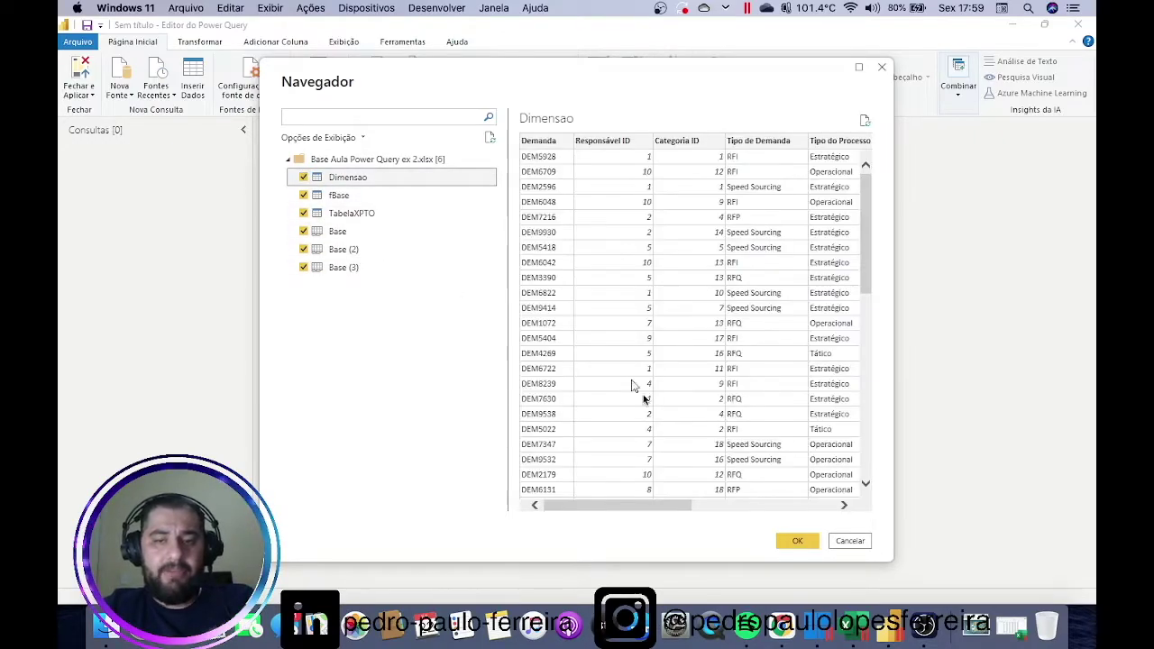
{"action": "left_click", "coordinate": [797, 541]}
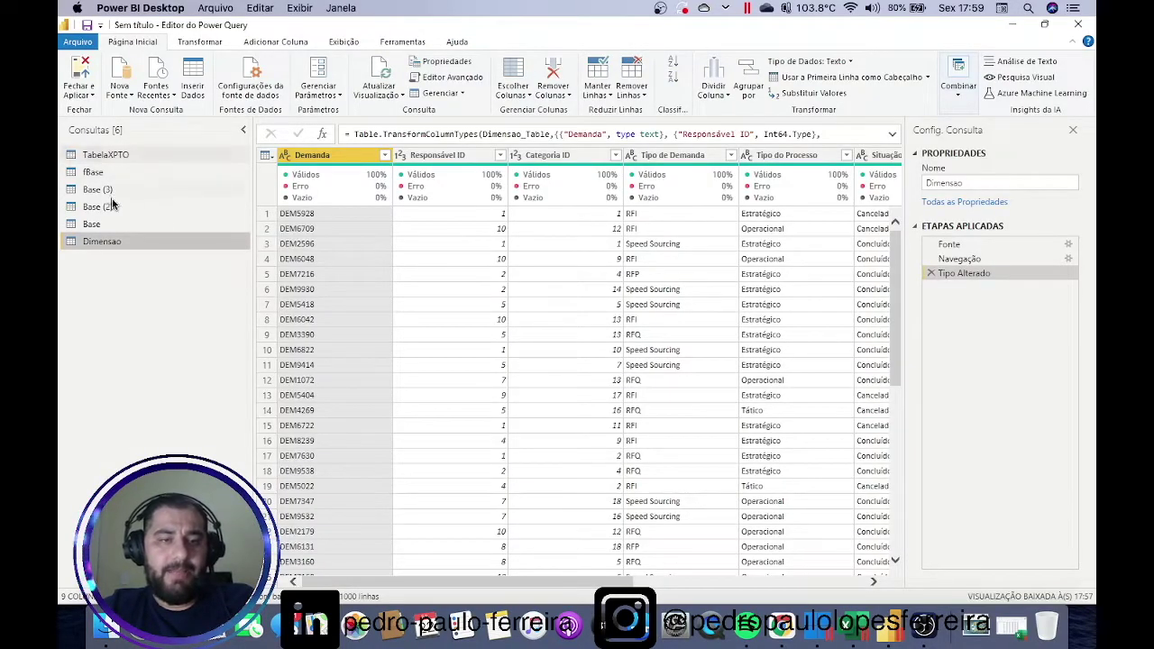
- Preview TabelaXPTO, fBase, Base (3), Base (2), Base and Dimensao, then open Dimensao's Advanced Editor
{"action": "left_click", "coordinate": [108, 154]}
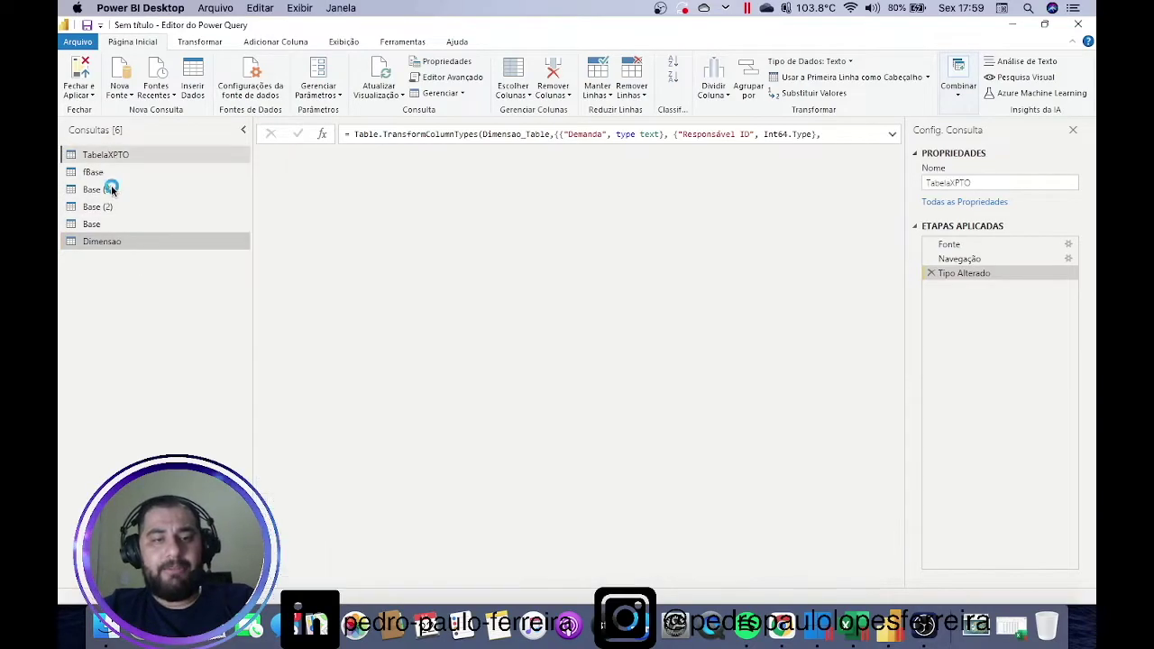
{"action": "left_click", "coordinate": [107, 176]}
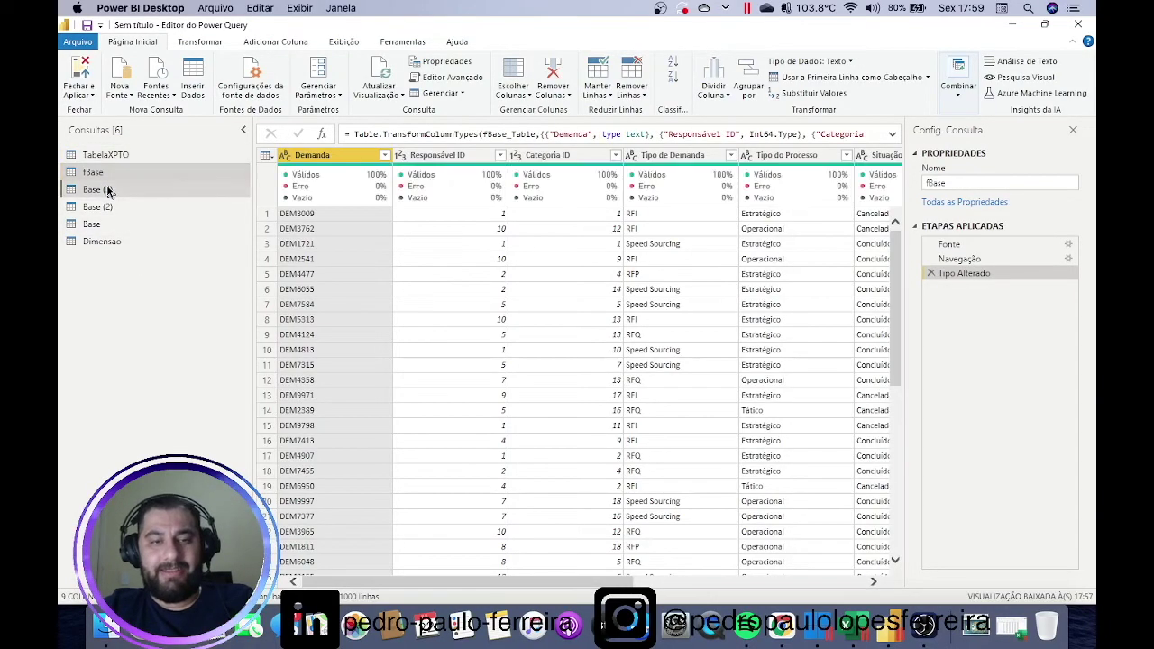
{"action": "left_click", "coordinate": [107, 189]}
{"action": "left_click", "coordinate": [106, 207]}
{"action": "left_click", "coordinate": [92, 225]}
{"action": "left_click", "coordinate": [97, 242]}
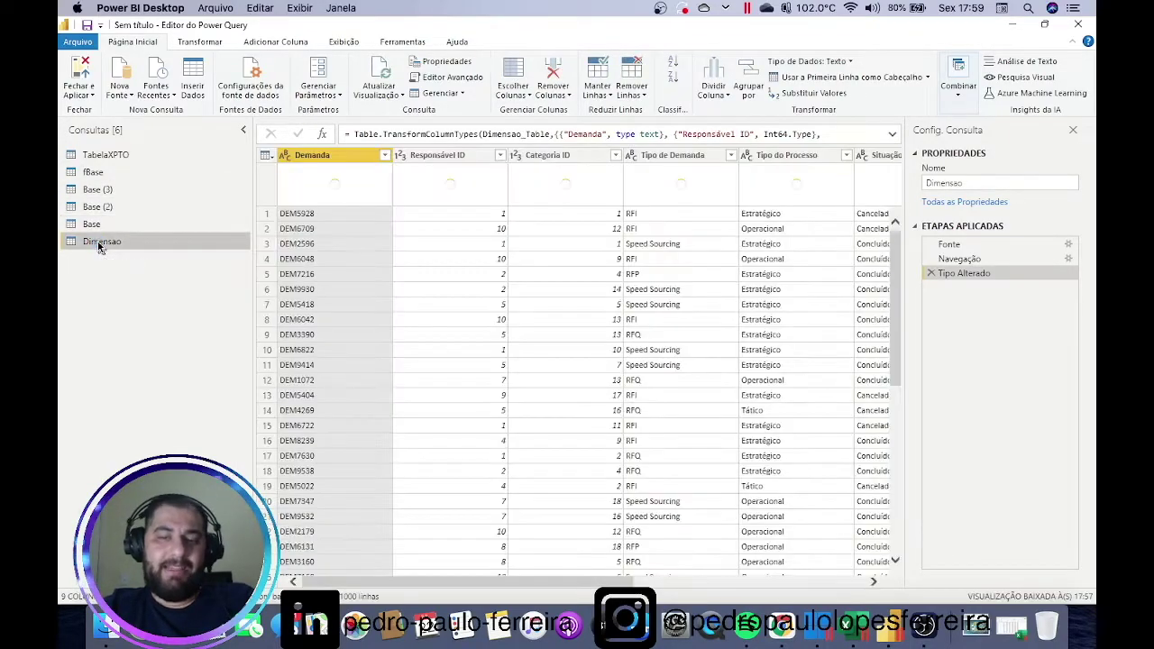
{"action": "left_click", "coordinate": [450, 78]}
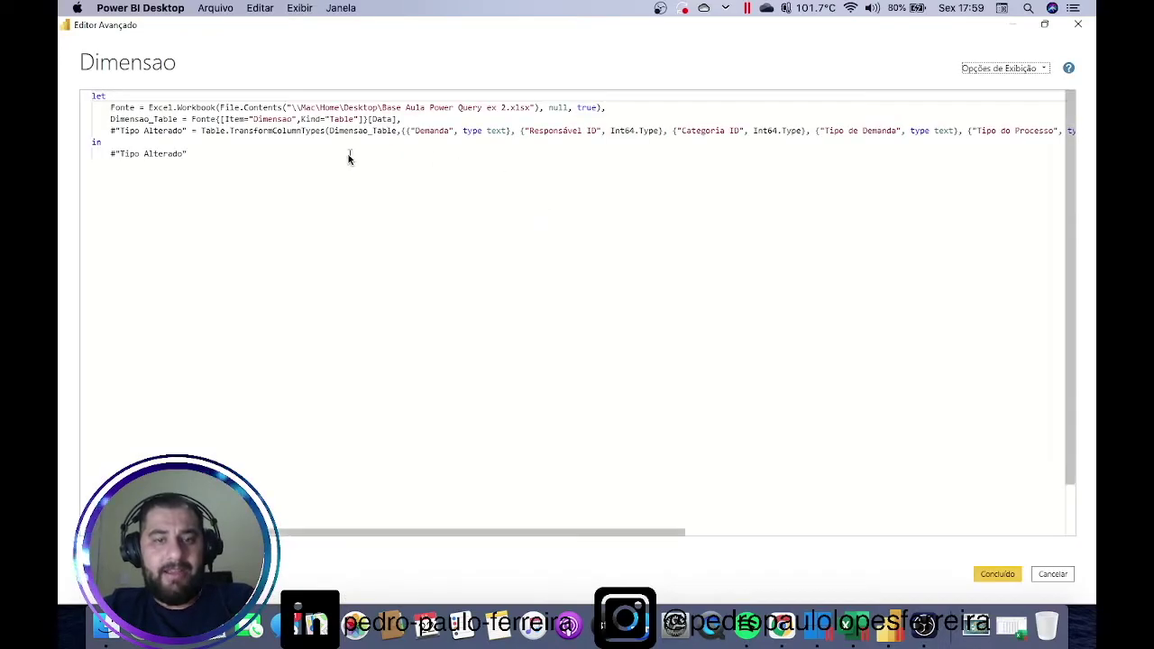
- Highlight Item="Dimensao",Kind="Table" in the Dimensao source line, then close the Advanced Editor
{"action": "left_click_drag", "start_coordinate": [401, 119], "coordinate": [120, 119]}
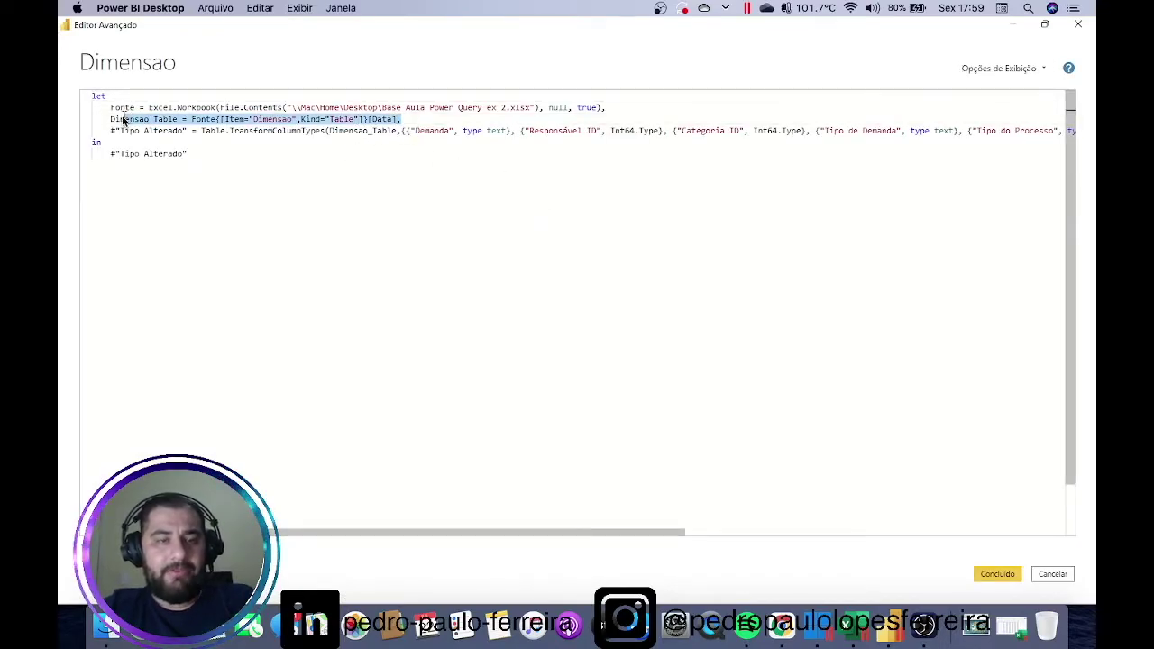
{"action": "left_click", "coordinate": [256, 119]}
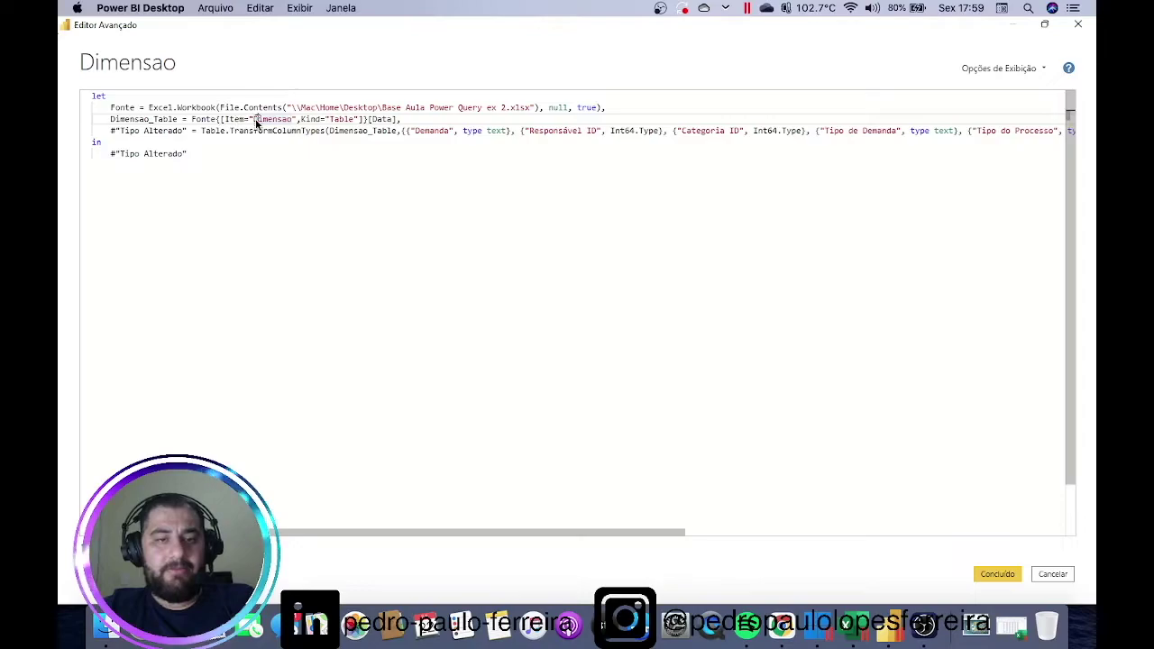
{"action": "left_click_drag", "start_coordinate": [254, 121], "coordinate": [284, 121]}
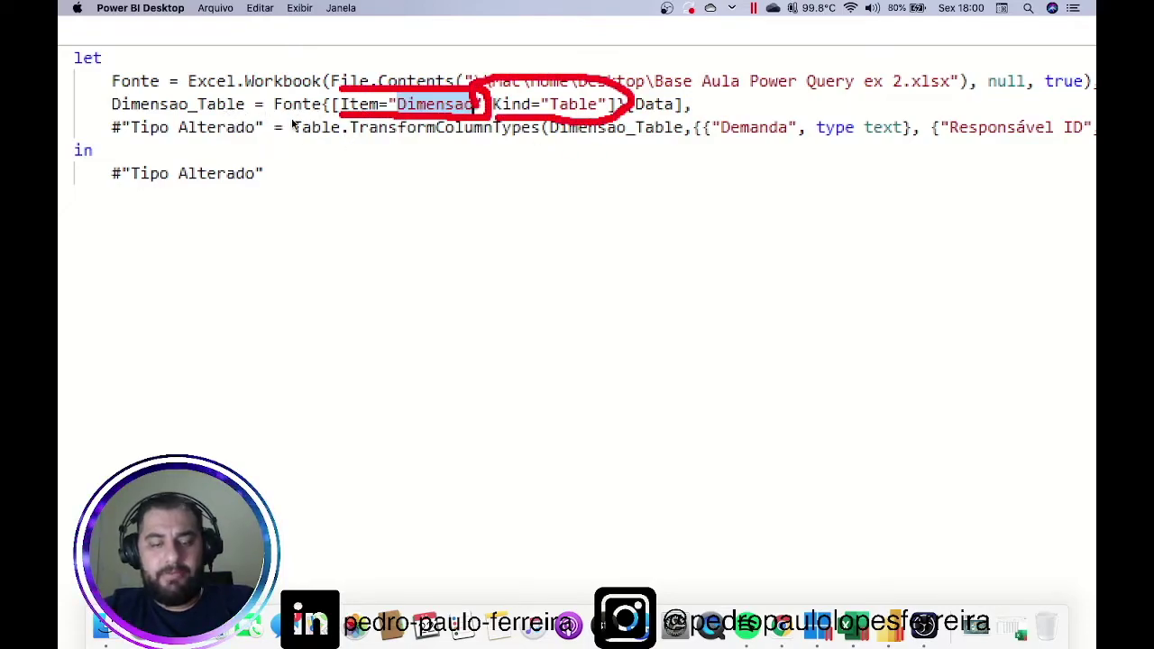
{"action": "left_click", "coordinate": [1049, 575]}
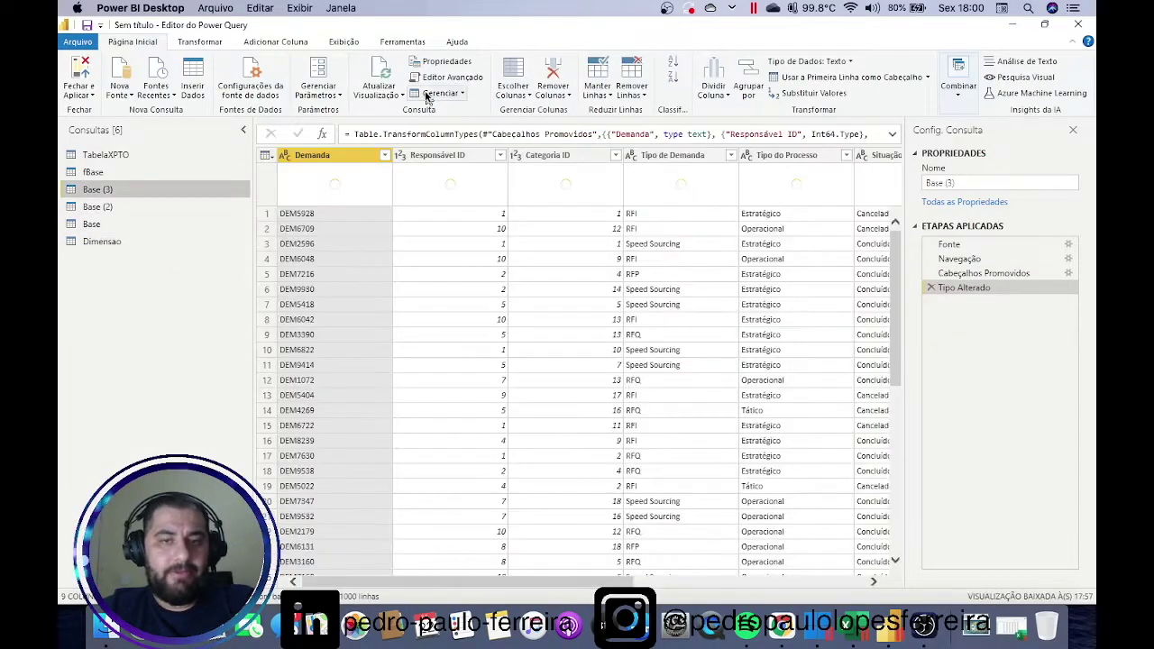
- Review the Kind="Sheet" source line in Base (3)'s code, then select the TabelaXPTO query
{"action": "left_click", "coordinate": [433, 81]}
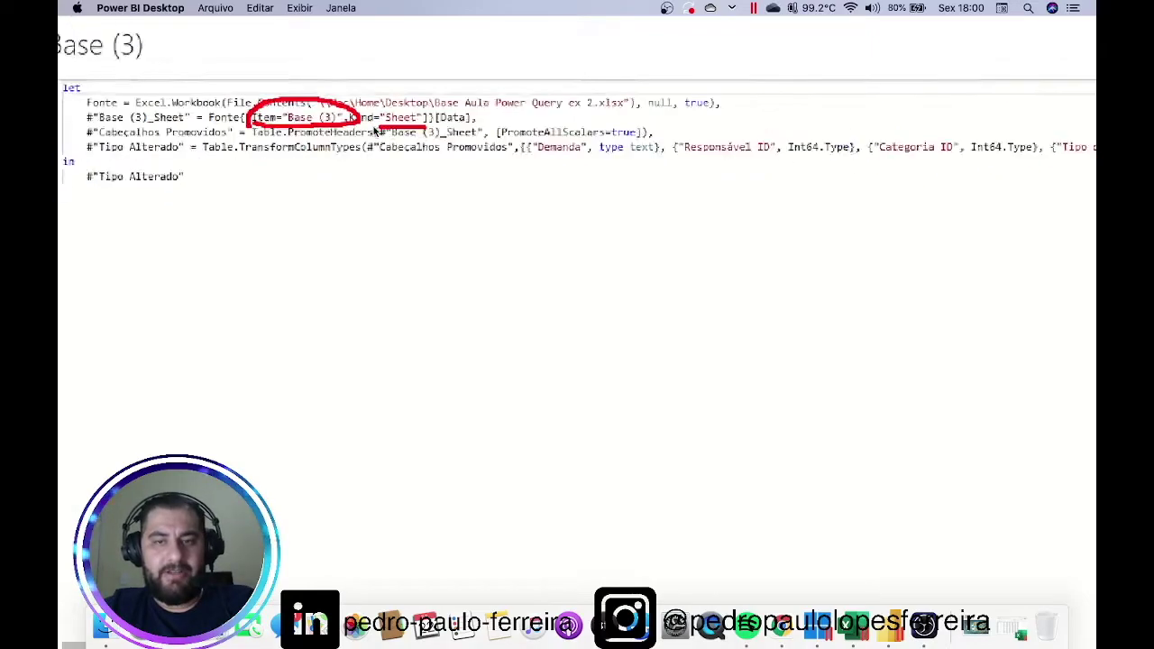
{"action": "left_click", "coordinate": [1041, 574]}
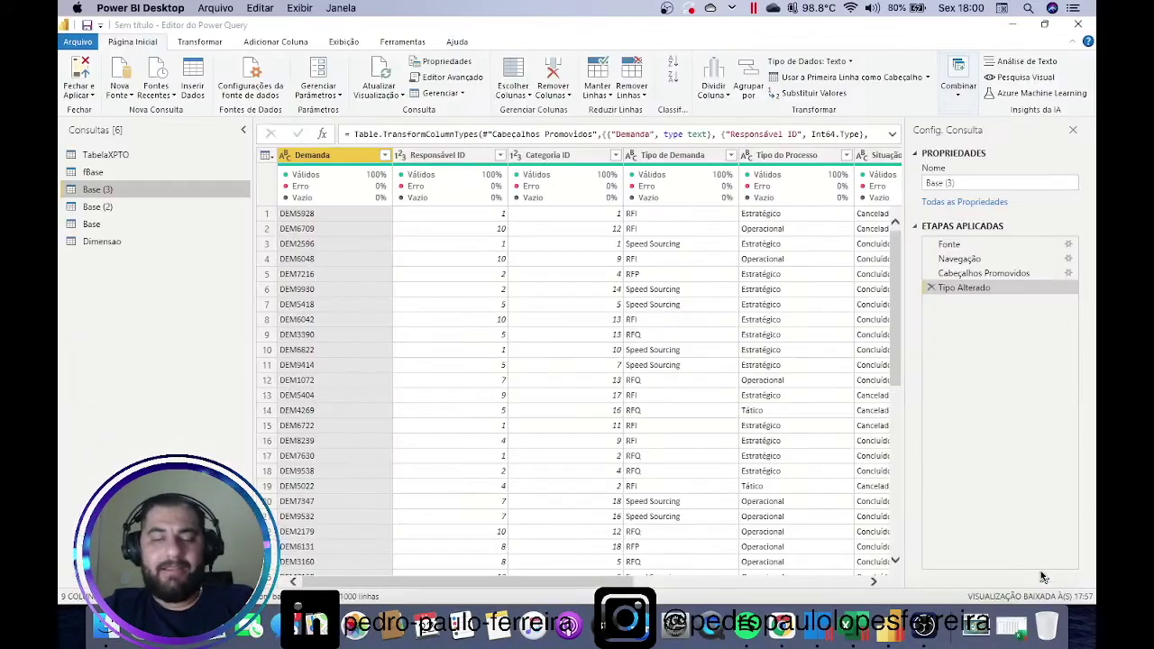
{"action": "left_click", "coordinate": [132, 157]}
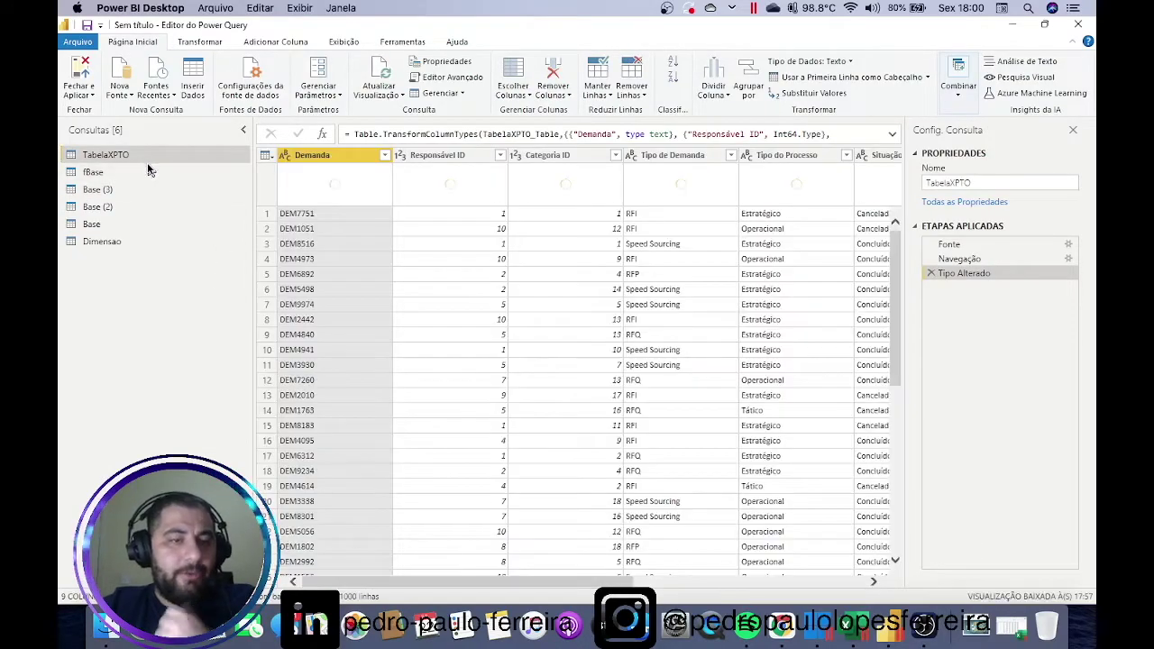
- Delete the TabelaXPTO, fBase and Base (3) queries from the Consultas pane
{"action": "right_click", "coordinate": [131, 157]}
{"action": "left_click", "coordinate": [168, 195]}
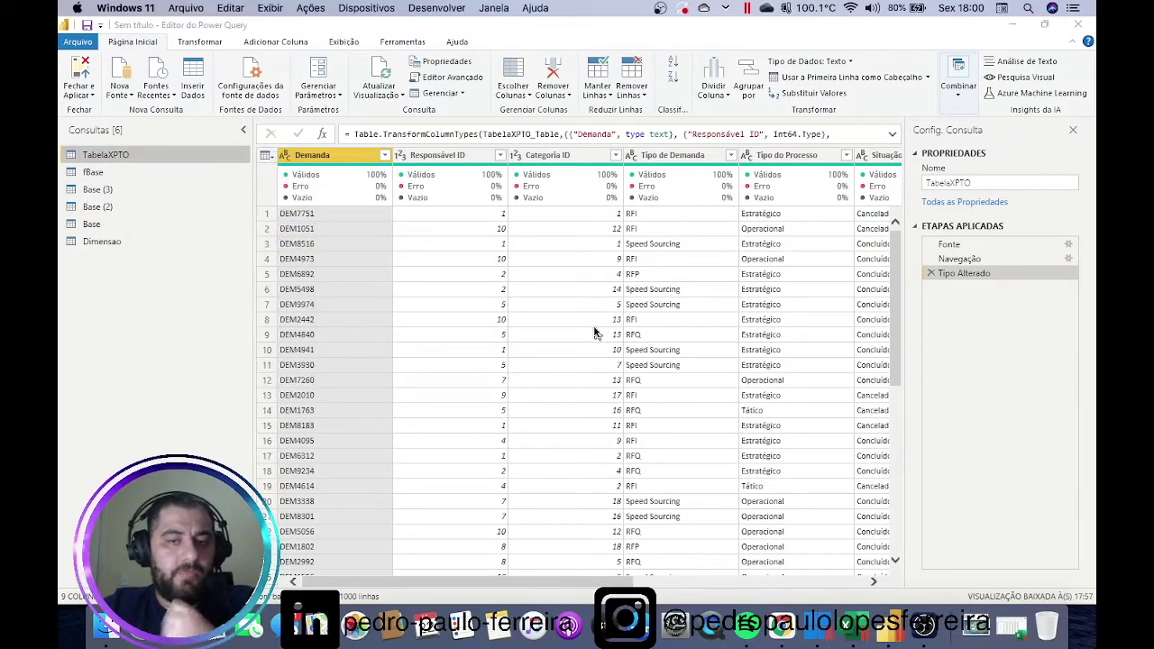
{"action": "left_click", "coordinate": [643, 340]}
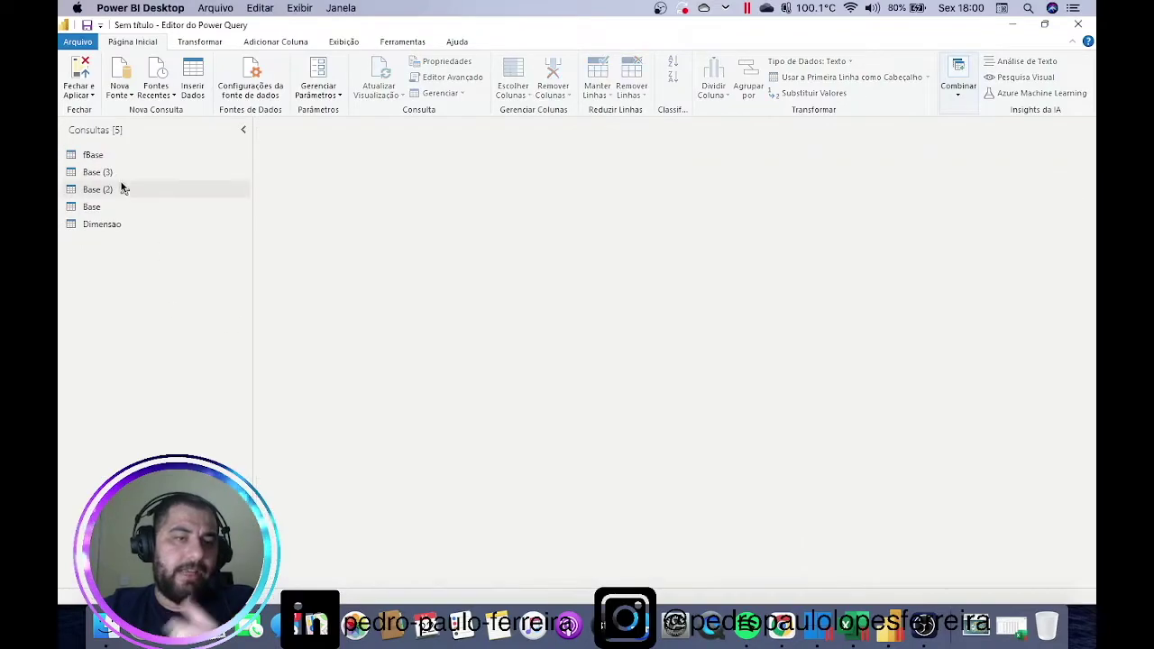
{"action": "right_click", "coordinate": [97, 161]}
{"action": "left_click", "coordinate": [136, 204]}
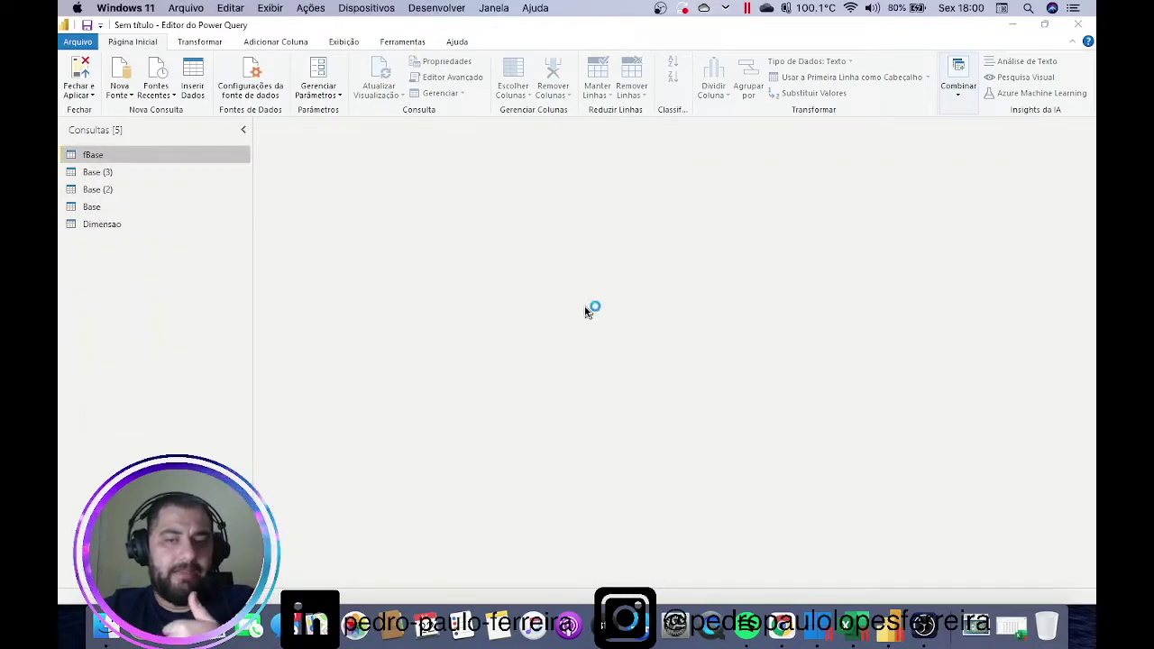
{"action": "left_click", "coordinate": [646, 341]}
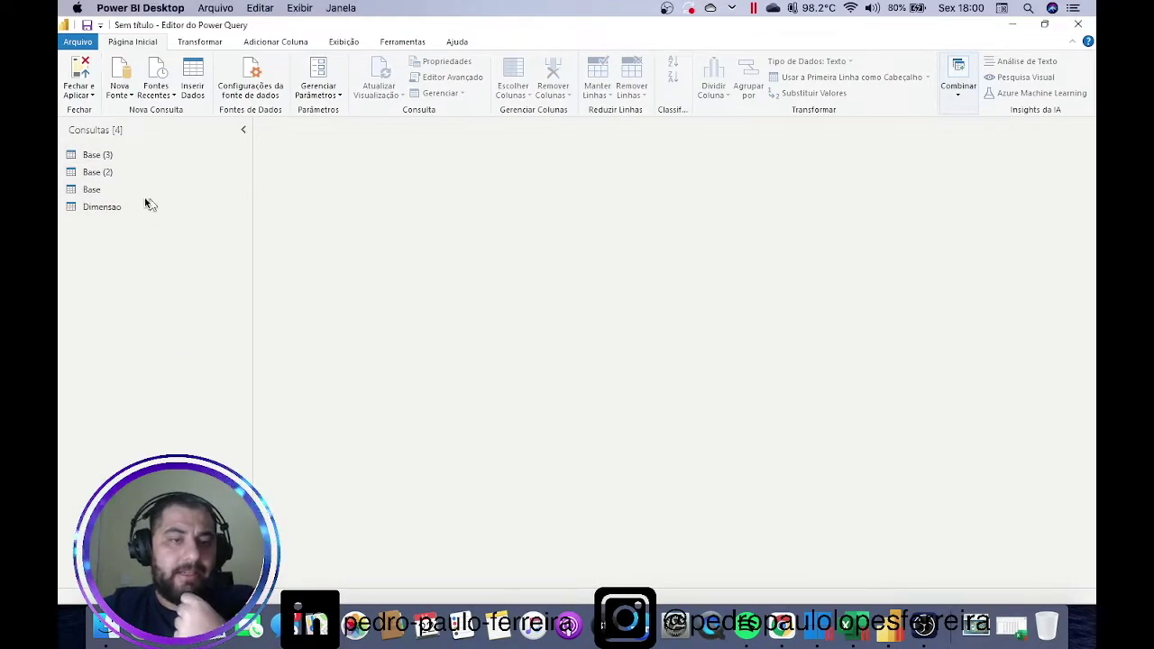
{"action": "right_click", "coordinate": [105, 161]}
{"action": "left_click", "coordinate": [347, 239]}
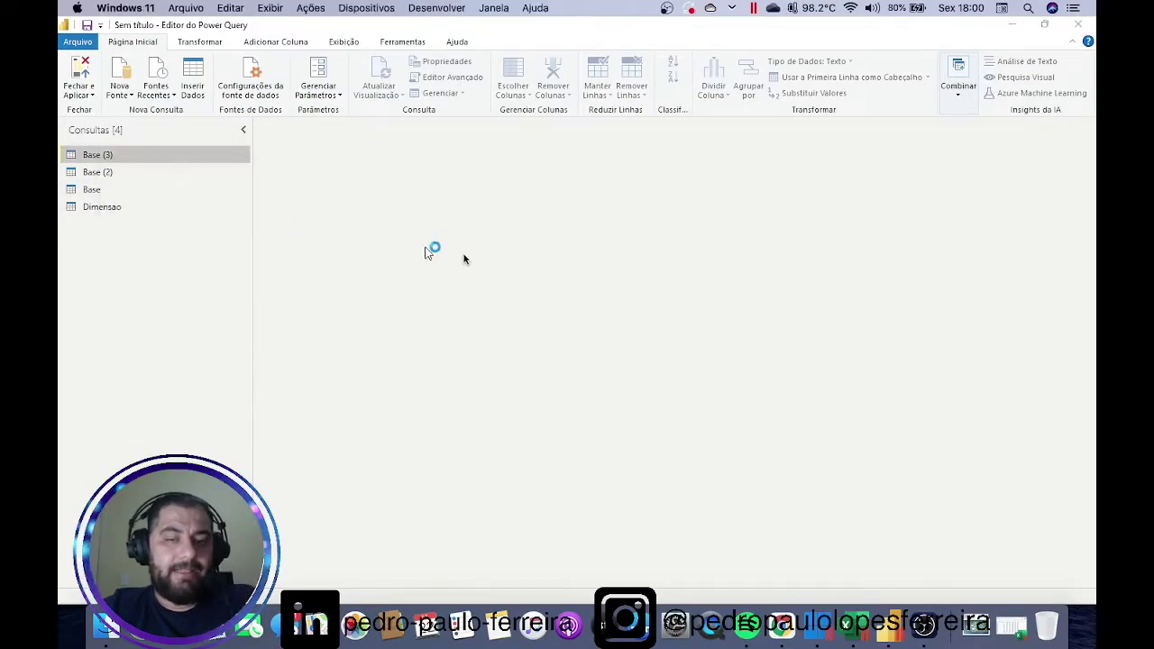
{"action": "left_click", "coordinate": [635, 342]}
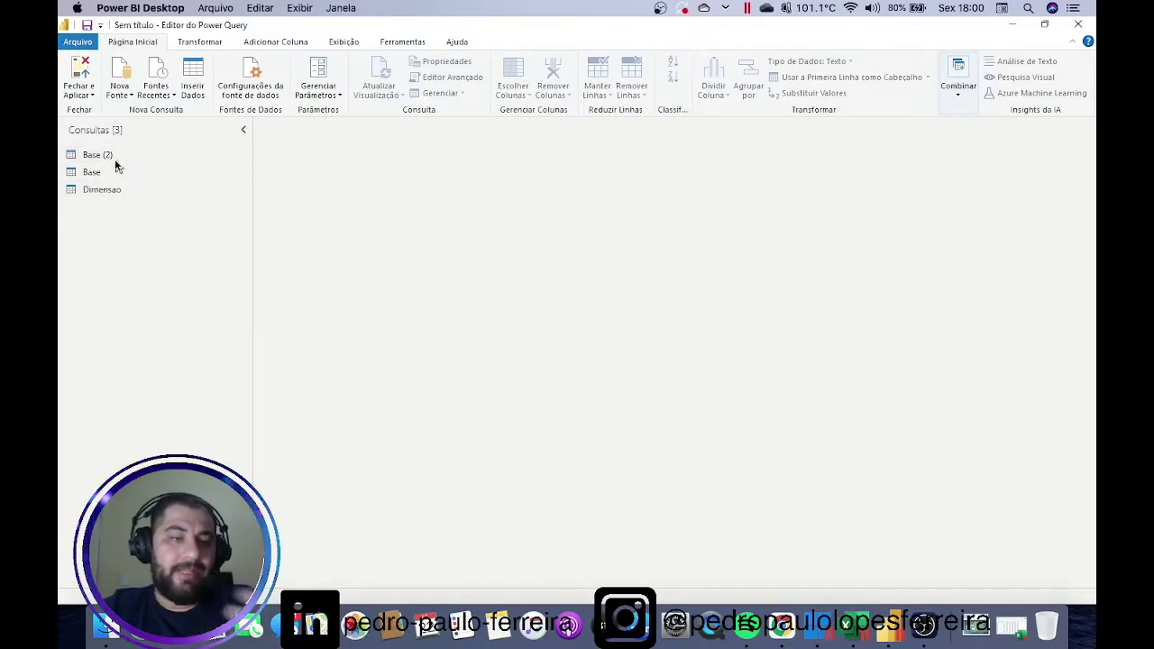
- Delete the remaining Base (2), Base and Dimensao queries, leaving Consultas [0]
{"action": "right_click", "coordinate": [95, 155]}
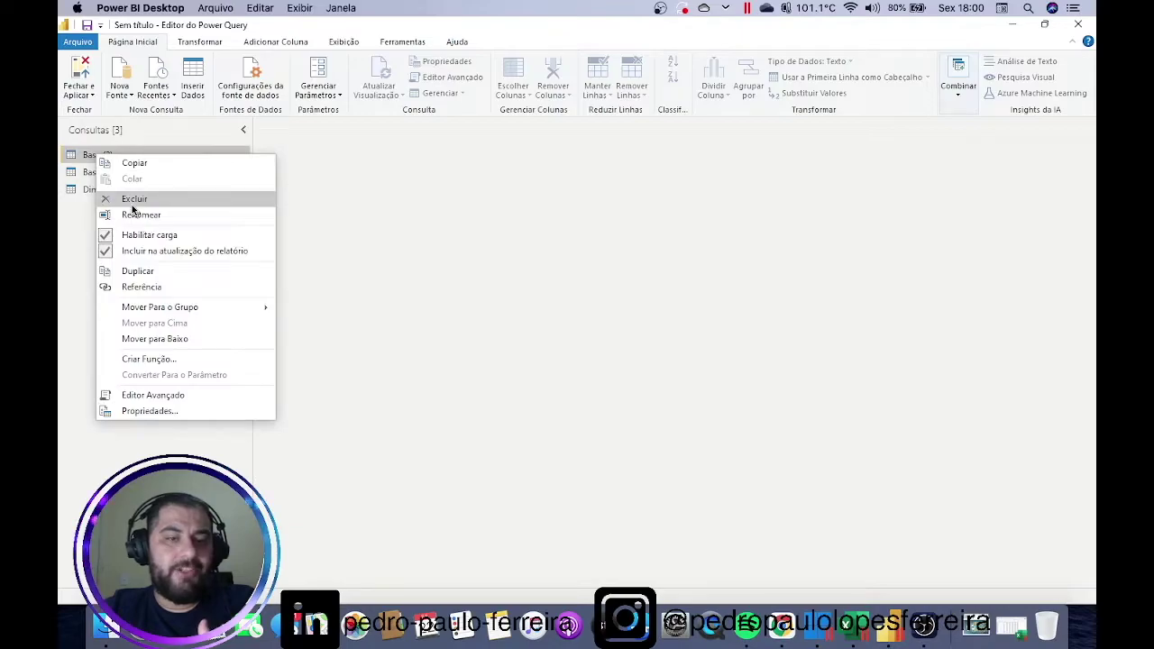
{"action": "left_click", "coordinate": [136, 199]}
{"action": "left_click", "coordinate": [651, 338]}
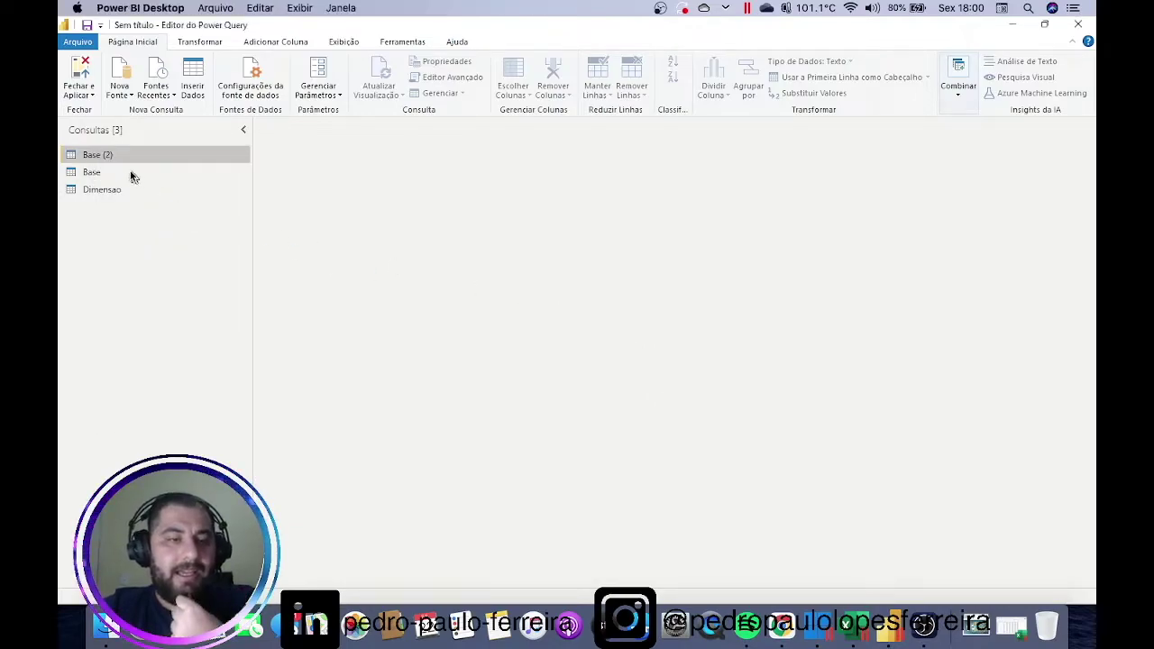
{"action": "right_click", "coordinate": [90, 155]}
{"action": "left_click", "coordinate": [135, 200]}
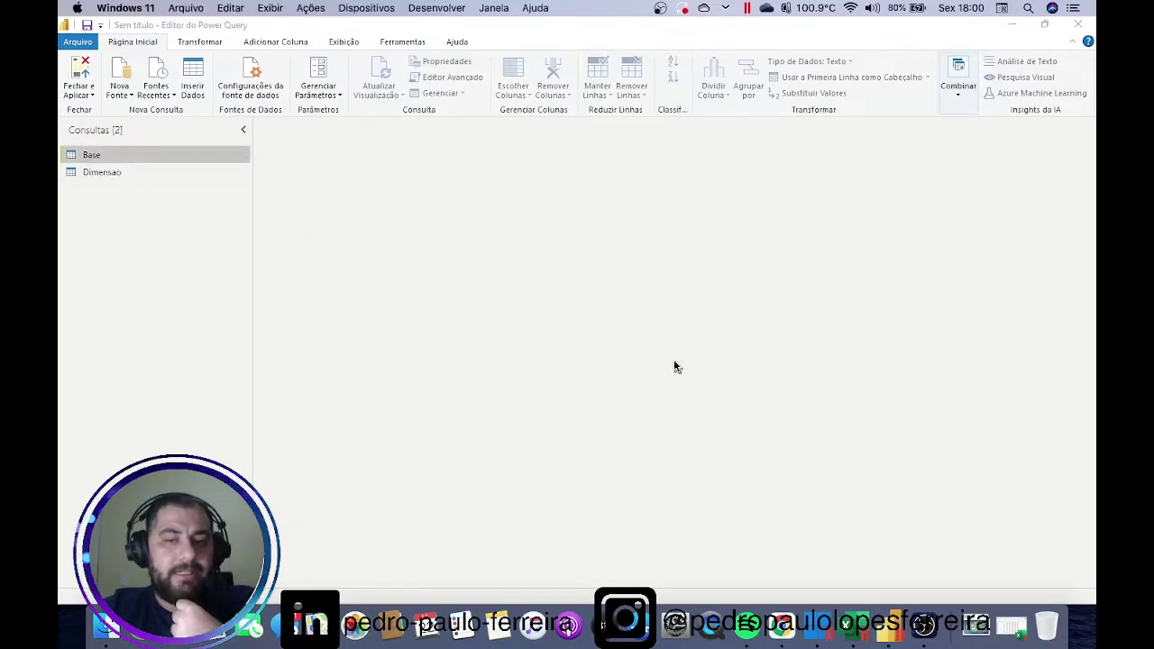
{"action": "left_click", "coordinate": [646, 340]}
{"action": "right_click", "coordinate": [105, 158]}
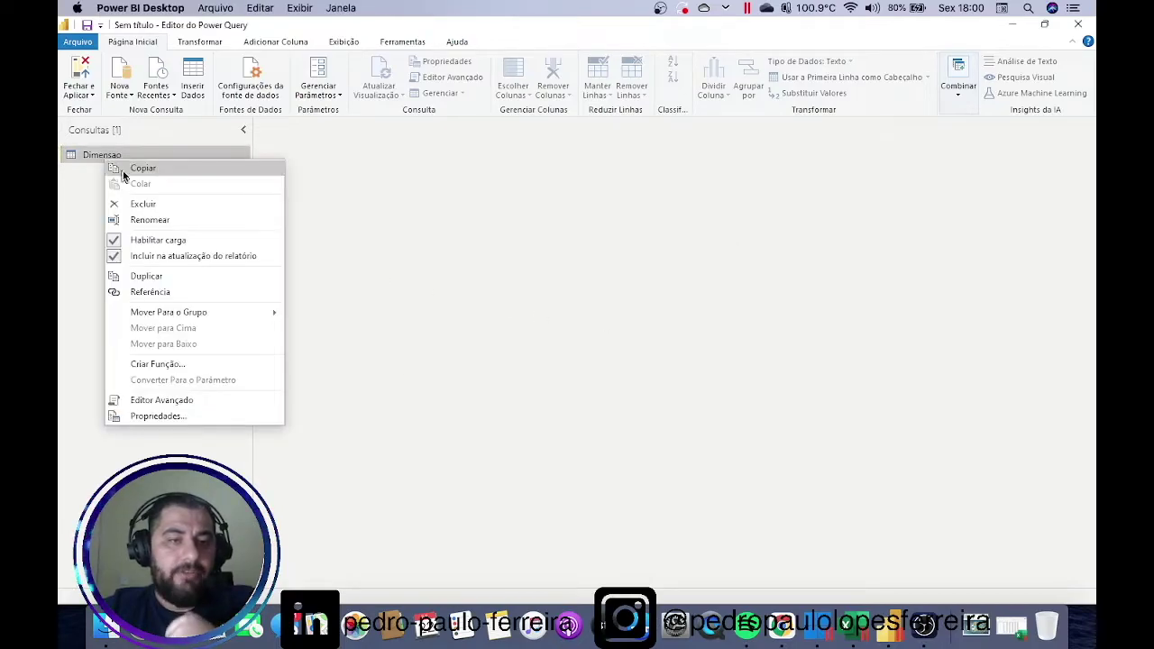
{"action": "left_click", "coordinate": [134, 204]}
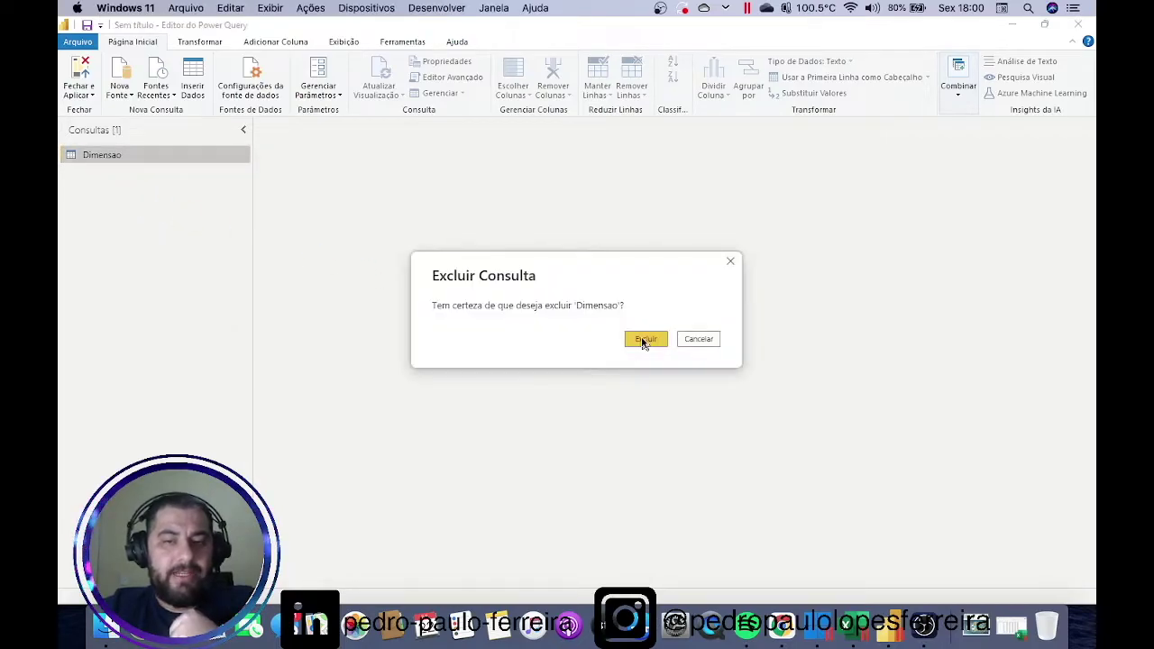
{"action": "left_click", "coordinate": [643, 339]}
{"action": "left_click", "coordinate": [120, 95]}
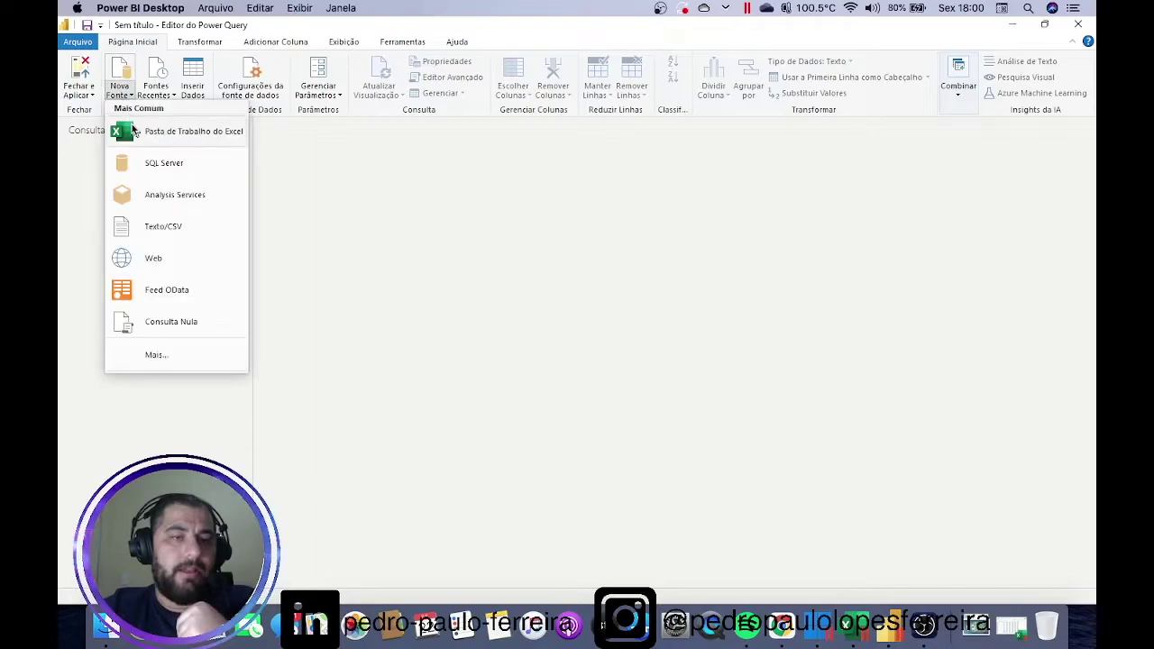
- Open Base de Demandas.xlsx as a new Excel source and preview f_Demandas and d_Departamento
{"action": "left_click", "coordinate": [135, 130]}
{"action": "double_click", "coordinate": [239, 181]}
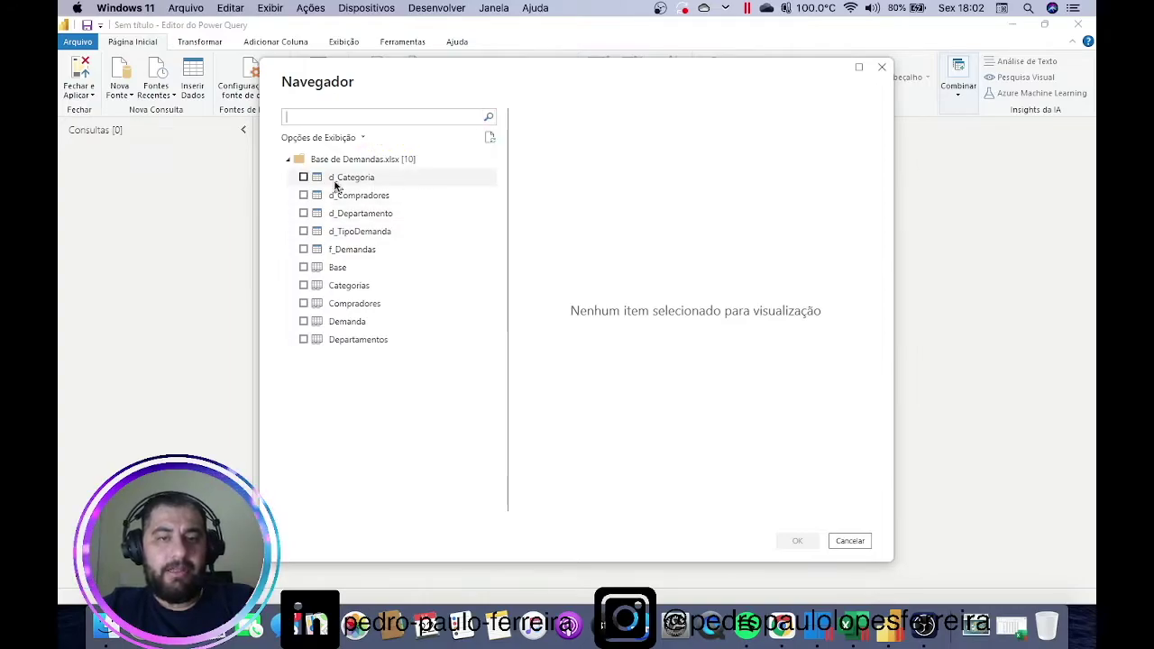
{"action": "left_click", "coordinate": [345, 252]}
{"action": "left_click", "coordinate": [362, 215]}
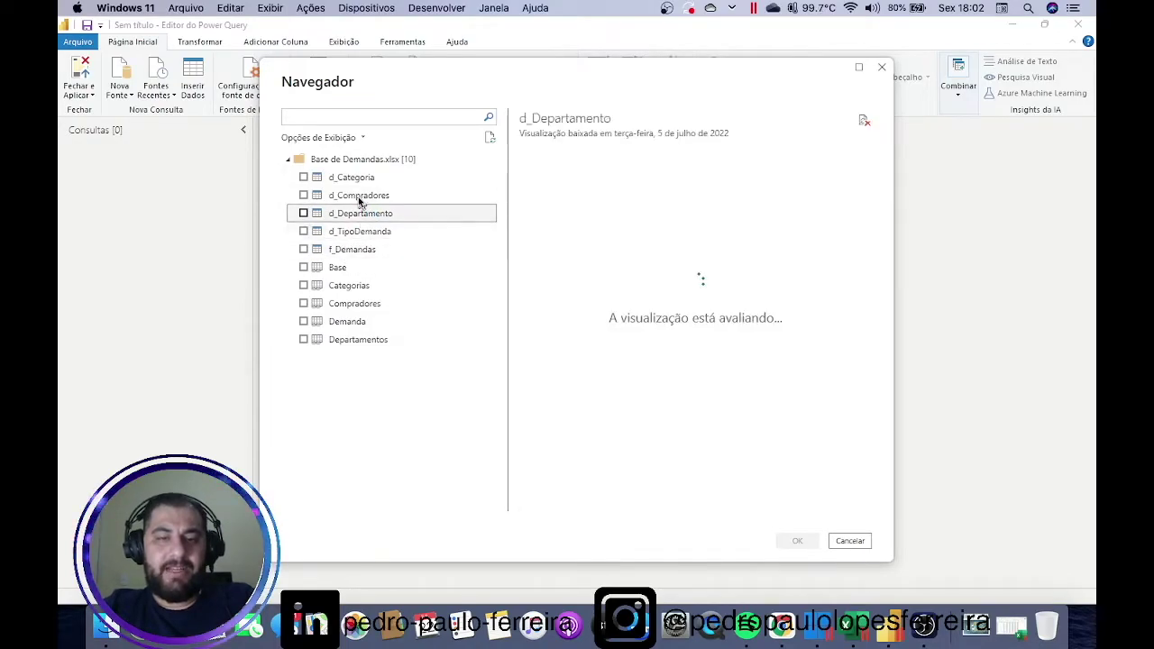
- Check d_Categoria, d_Compradores, d_Departamento, f_Demandas and d_TipoDemanda and load them as queries
{"action": "left_click", "coordinate": [303, 176]}
{"action": "left_click_drag", "start_coordinate": [303, 196], "coordinate": [304, 200]}
{"action": "left_click", "coordinate": [304, 213]}
{"action": "left_click", "coordinate": [303, 231]}
{"action": "left_click", "coordinate": [304, 249]}
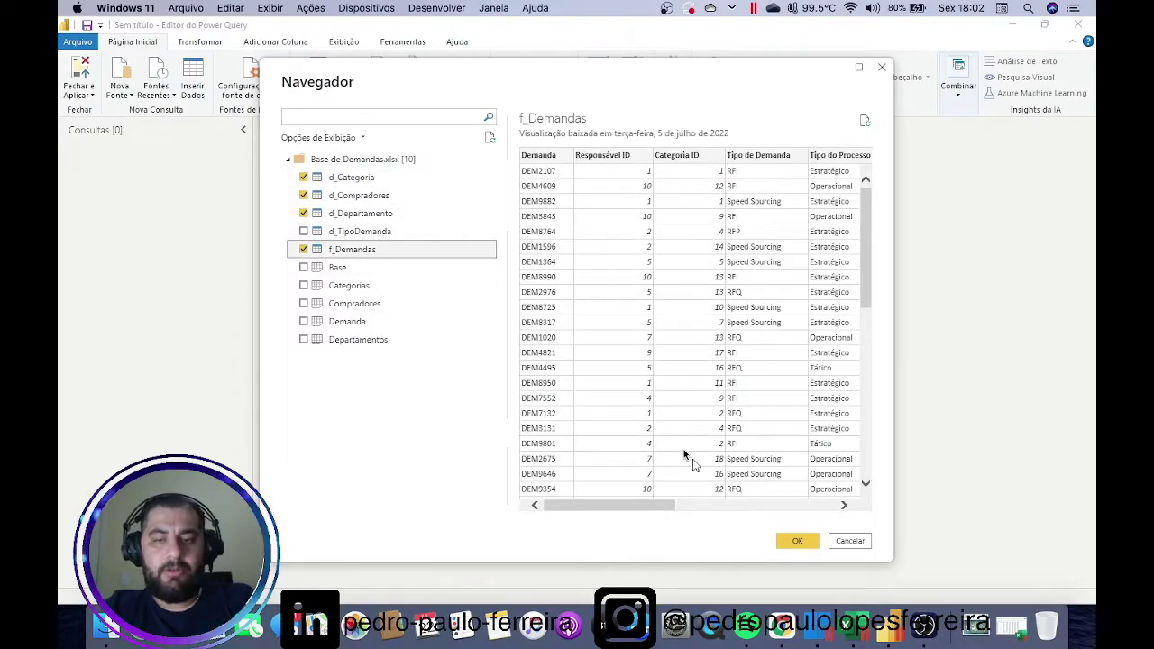
{"action": "left_click", "coordinate": [304, 230]}
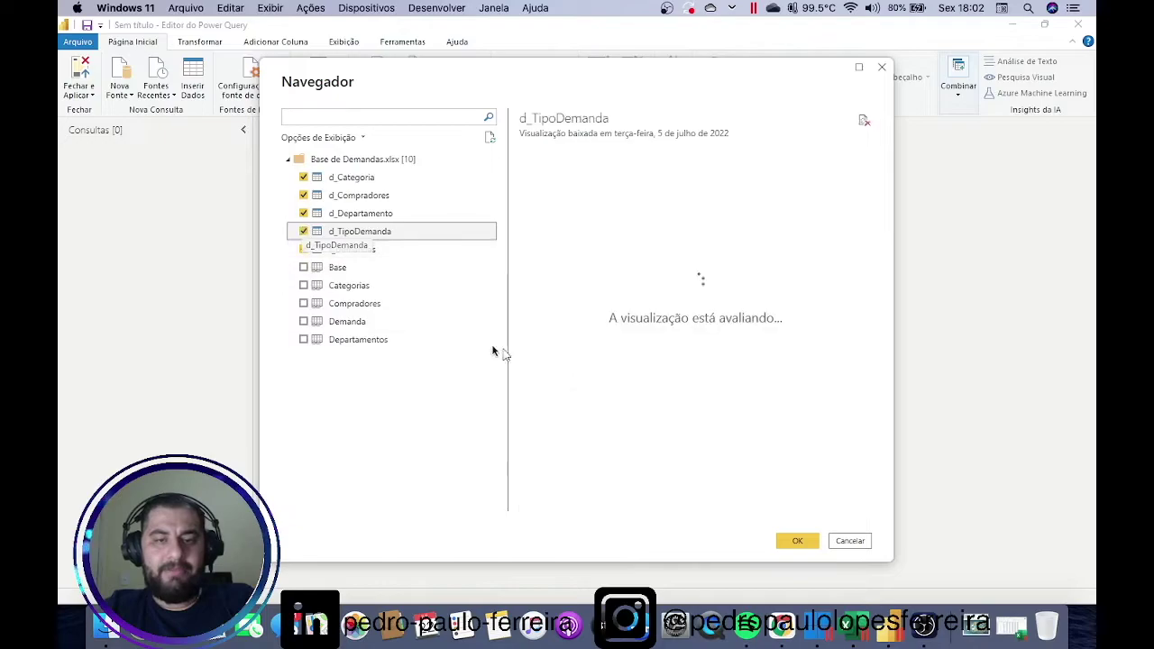
{"action": "left_click", "coordinate": [797, 543]}
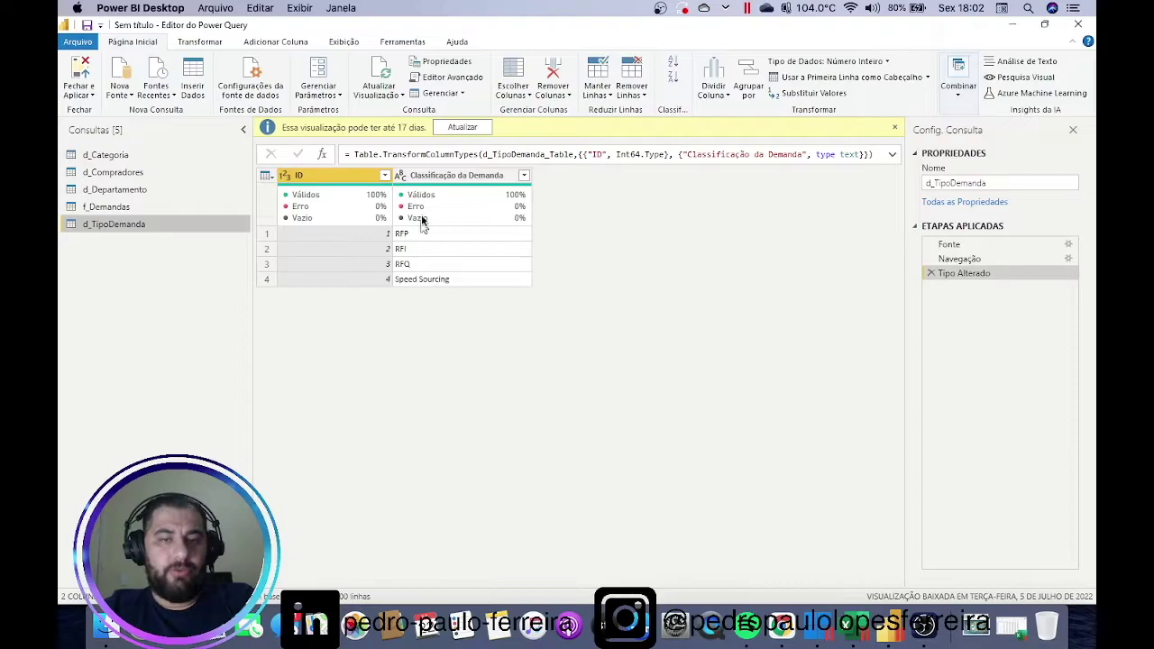
{"action": "left_click", "coordinate": [142, 157]}
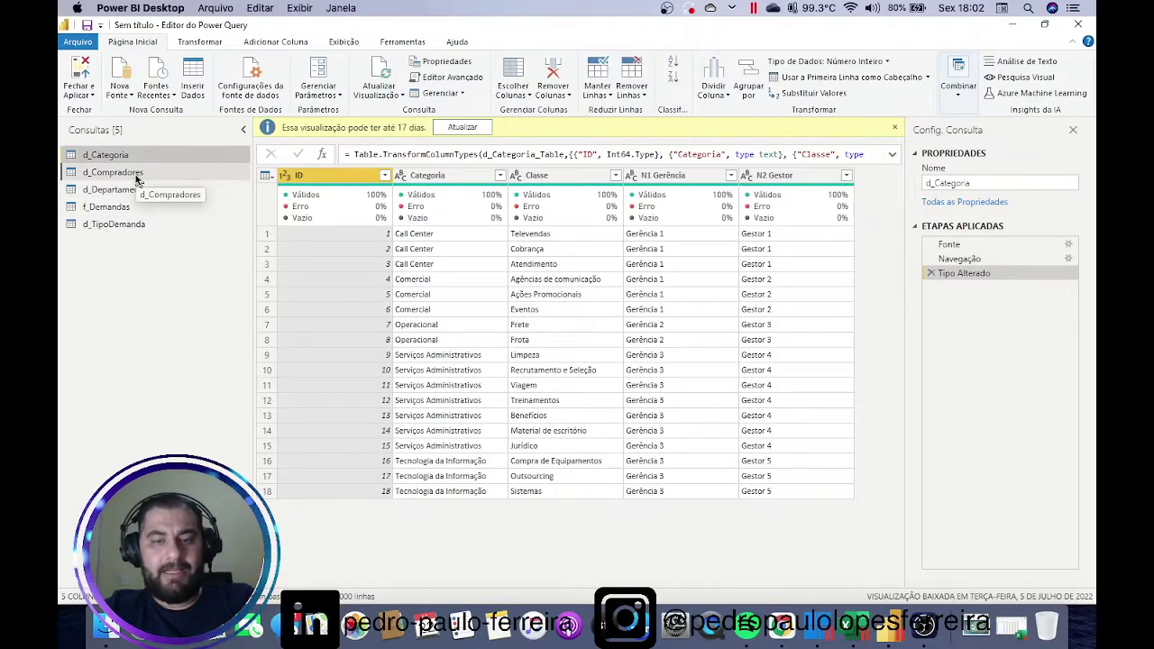
{"action": "left_click", "coordinate": [135, 175]}
{"action": "left_click", "coordinate": [124, 191]}
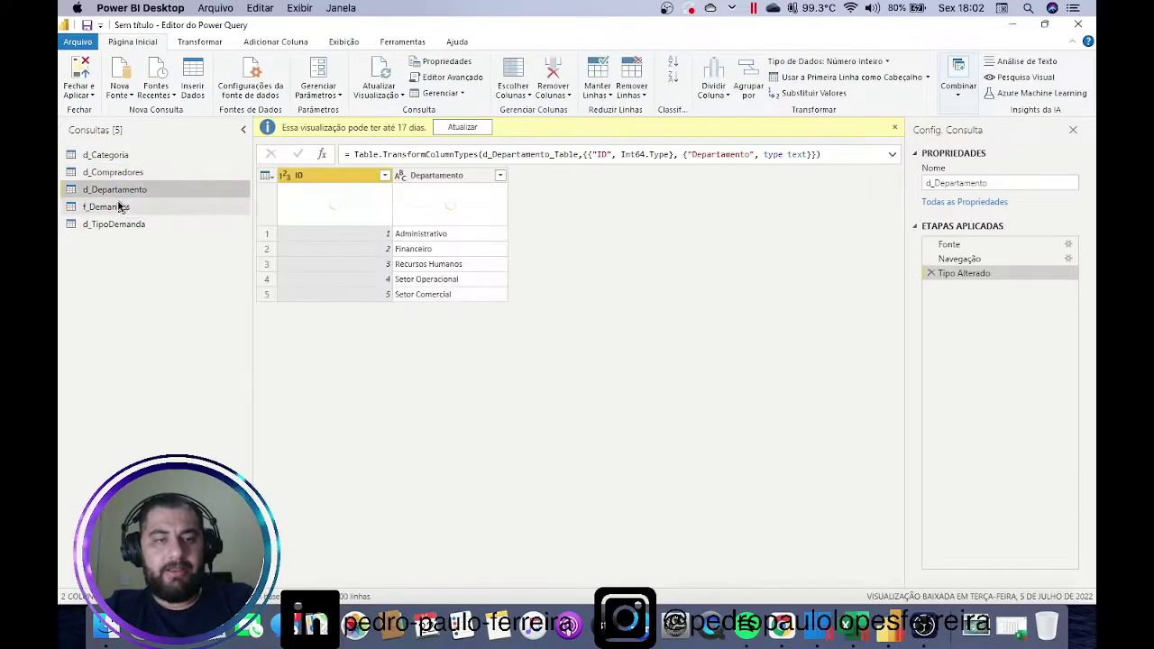
{"action": "left_click", "coordinate": [124, 208]}
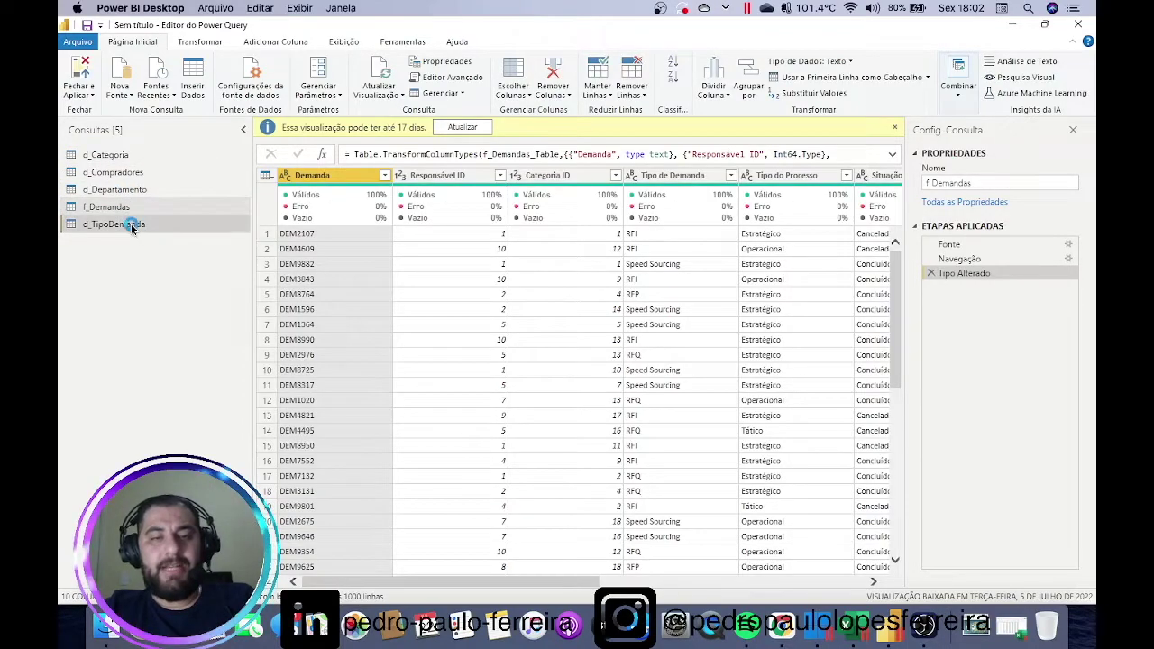
{"action": "left_click", "coordinate": [131, 226]}
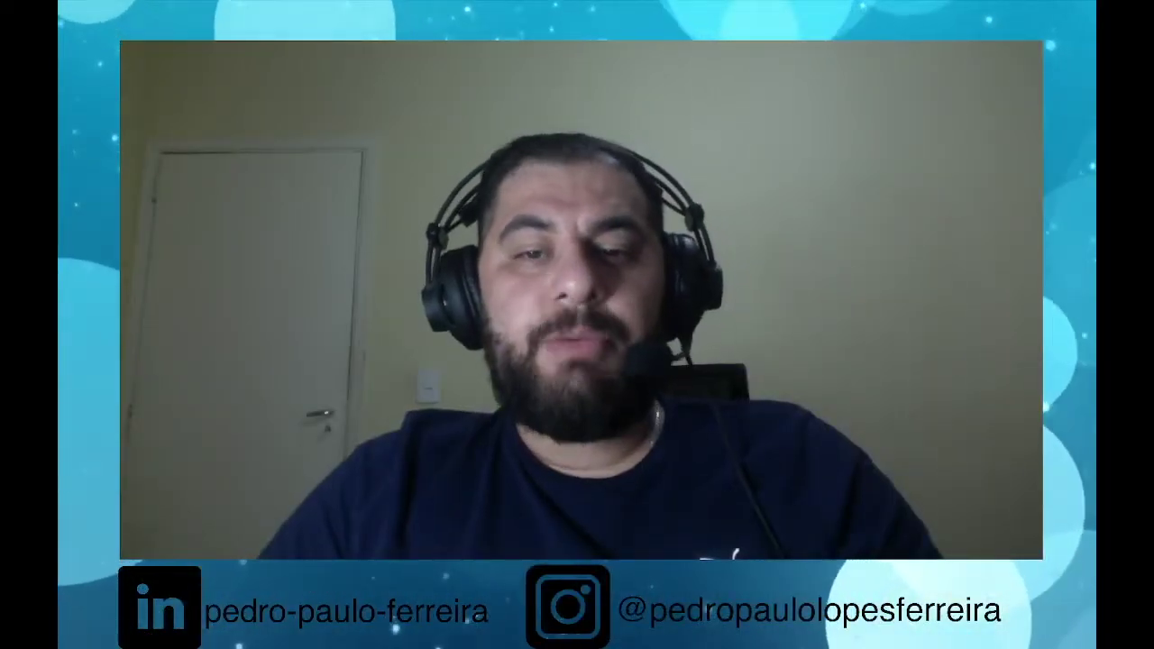